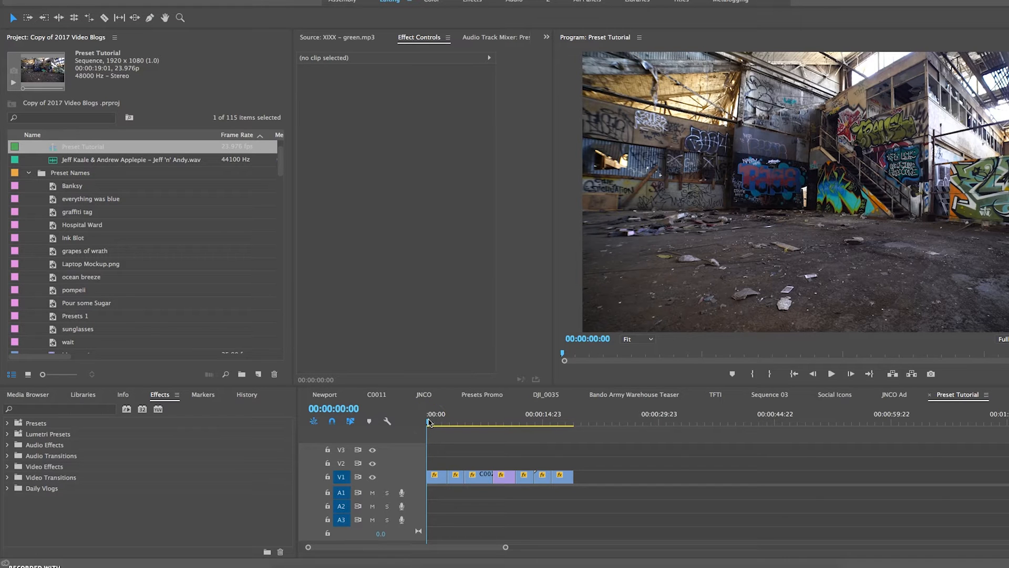
# Set the scale of the third timeline clip, C0029.MP4, to 50 and return the playhead to the sequence start.
pyautogui.click(430, 422)
pyautogui.click(429, 421)
pyautogui.moveTo(434, 424); pyautogui.dragTo(485, 450)
pyautogui.click(483, 476)
pyautogui.click(402, 104)
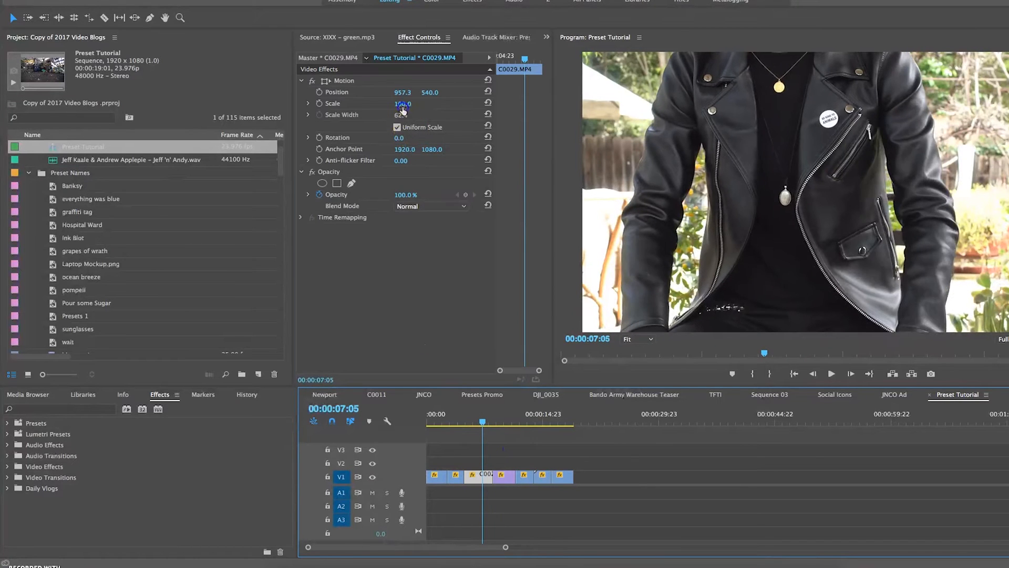
pyautogui.write('50')
pyautogui.press('Return')
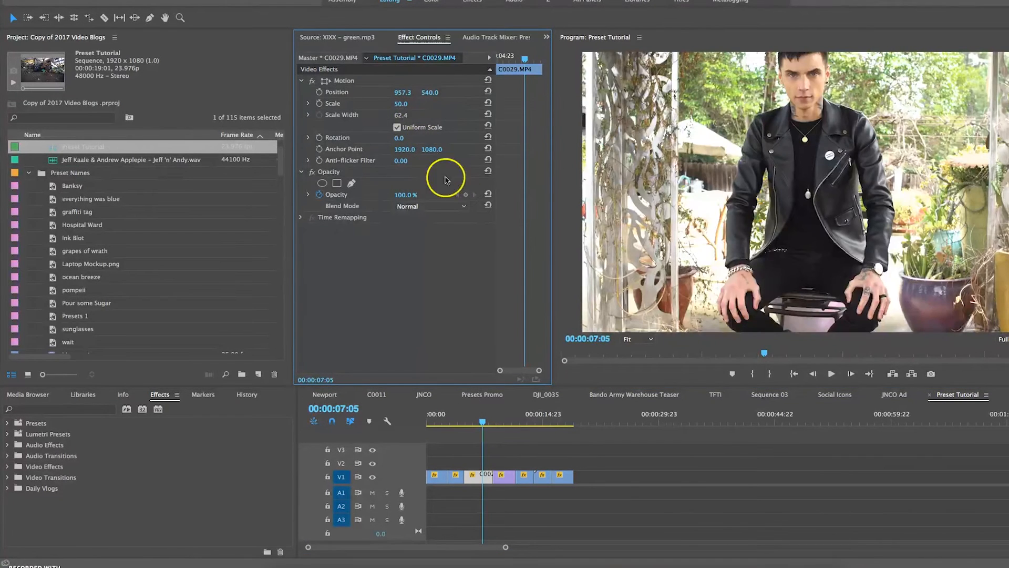
pyautogui.moveTo(525, 414); pyautogui.dragTo(421, 416)
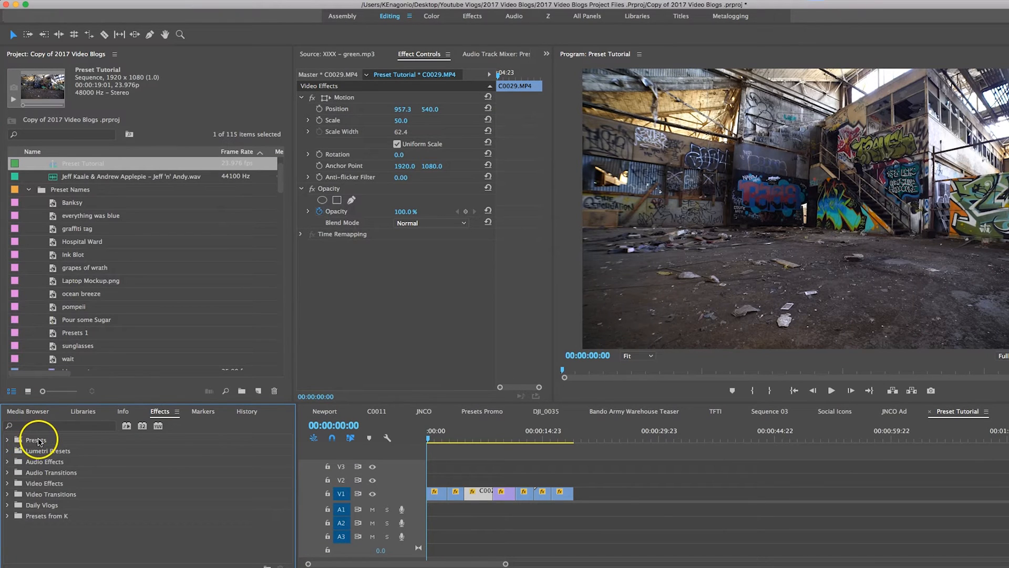
# Create a new presets bin inside the Presets folder and rename it K's Presets.
pyautogui.rightClick(38, 441)
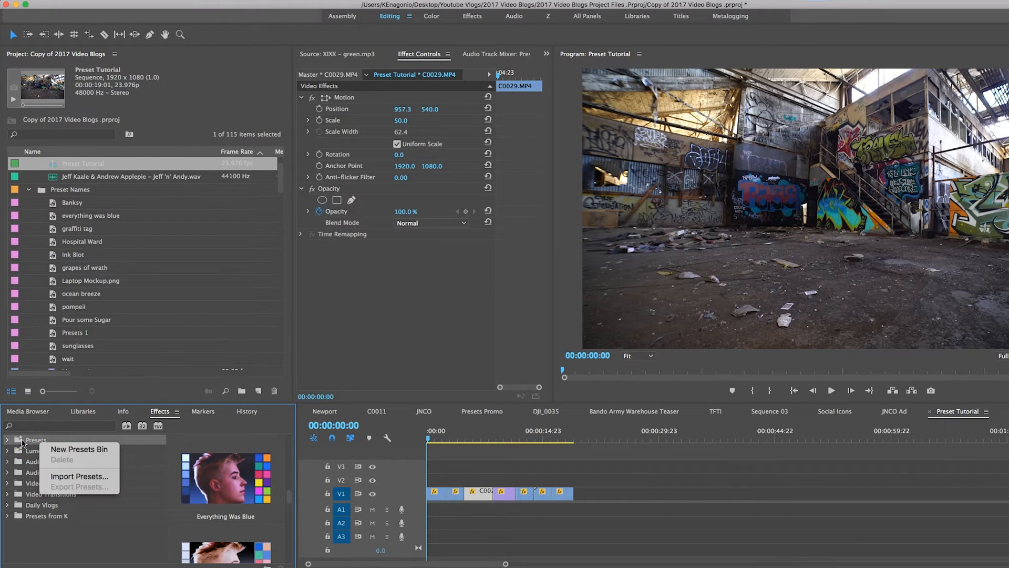
pyautogui.click(72, 450)
pyautogui.click(8, 440)
pyautogui.scroll(-2, 97, 478)
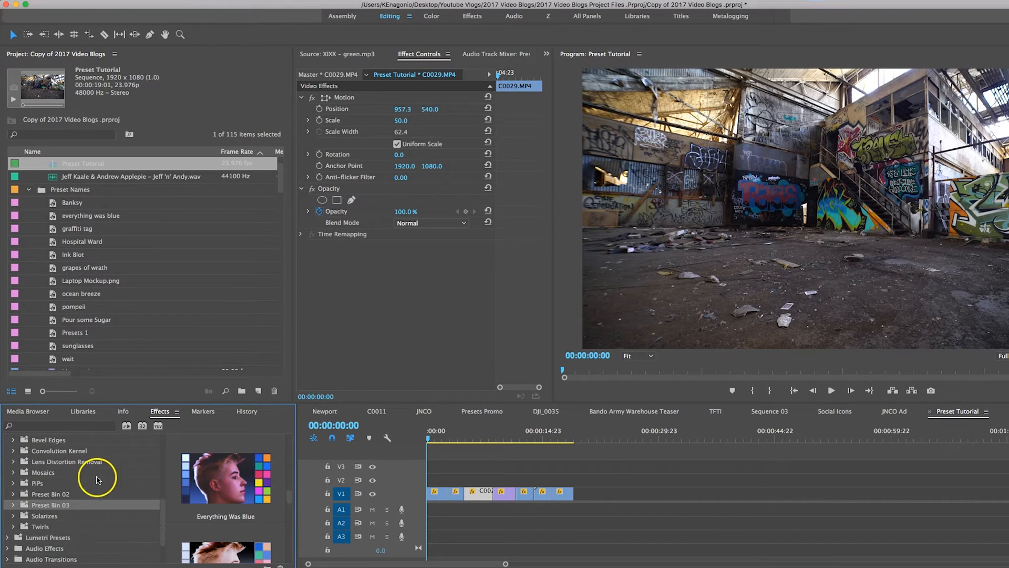
pyautogui.click(42, 504)
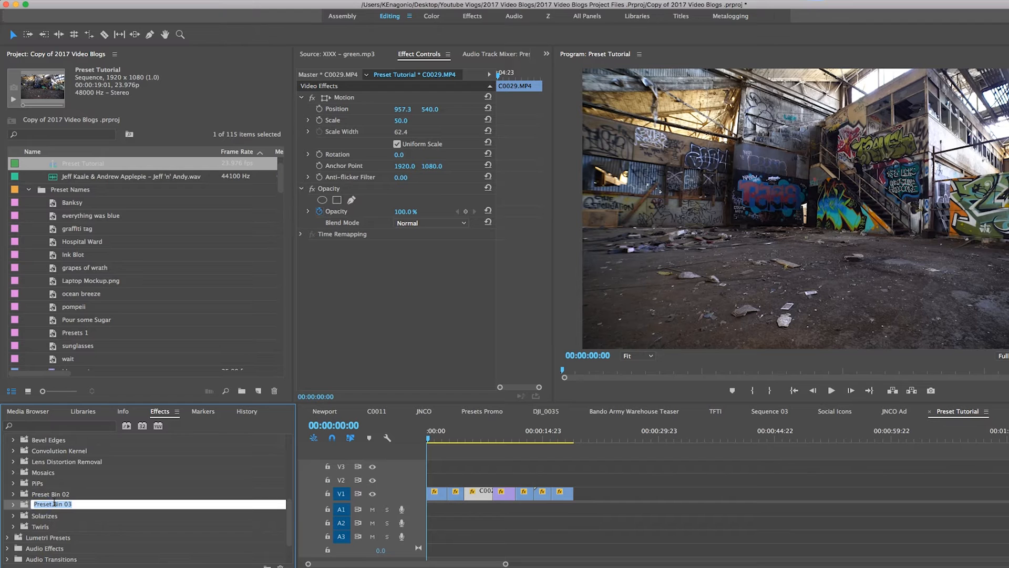
pyautogui.press('Return')
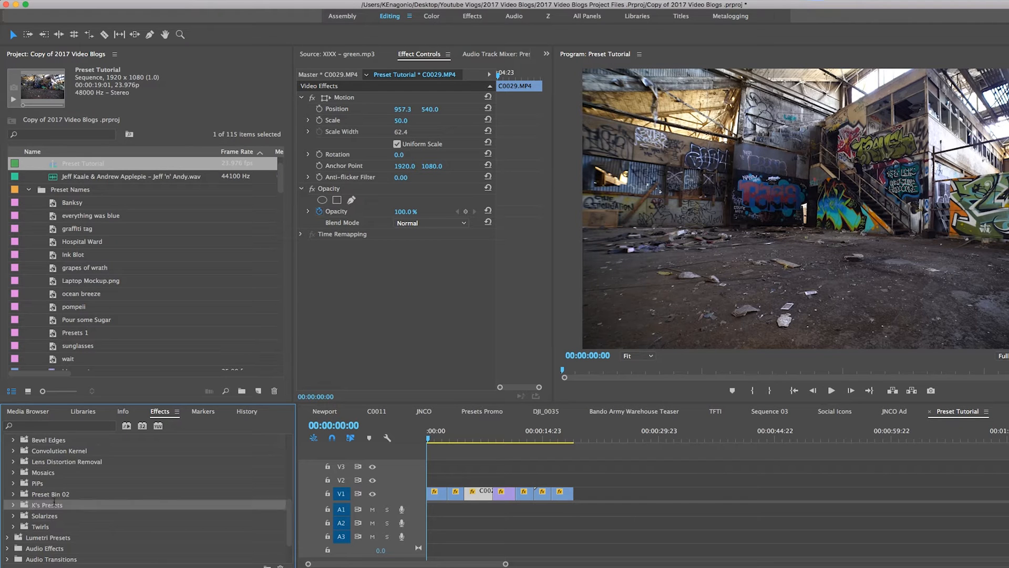
# Start importing presets into the K's Presets bin, moving and enlarging the file dialog that shows the Premiere Presets folder.
pyautogui.rightClick(24, 506)
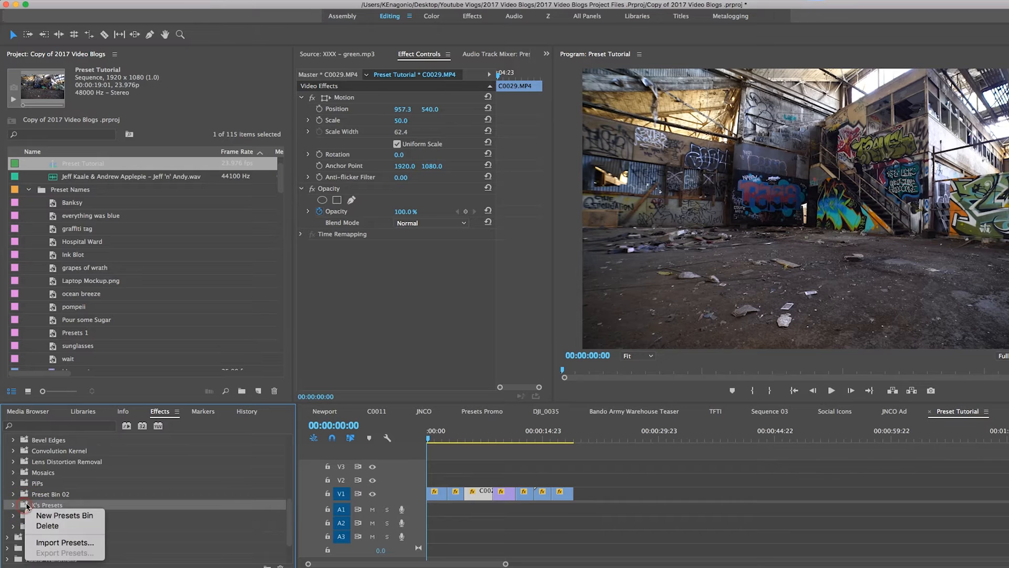
pyautogui.click(66, 543)
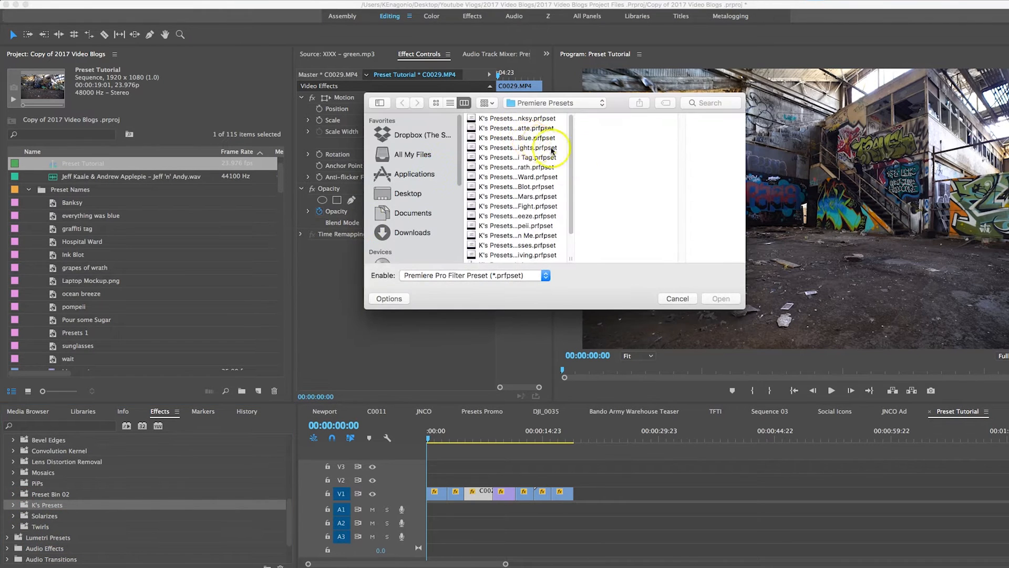
pyautogui.moveTo(572, 138); pyautogui.dragTo(465, 100)
pyautogui.moveTo(633, 331); pyautogui.dragTo(826, 449)
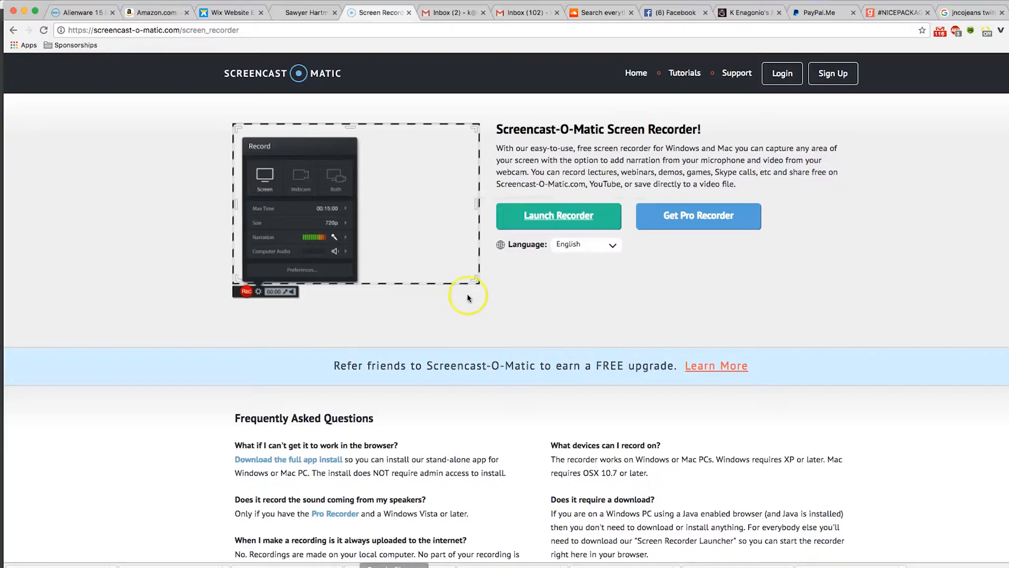
# Show the 15 Premiere Pro color correction presets page in Chrome and locate K's Presets I.zip in Finder's Premiere Presets folder.
pyautogui.click(745, 12)
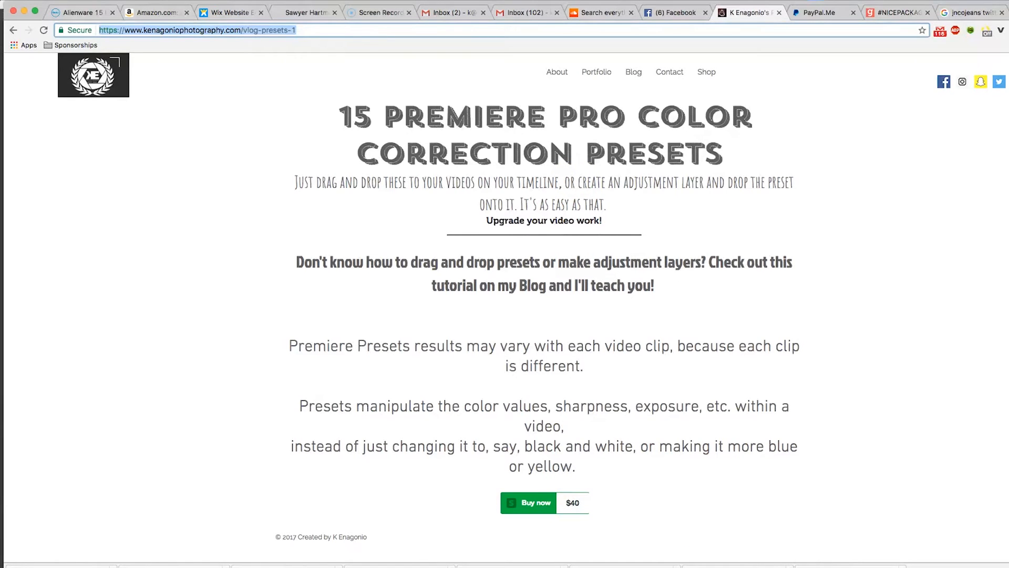
pyautogui.click(283, 567)
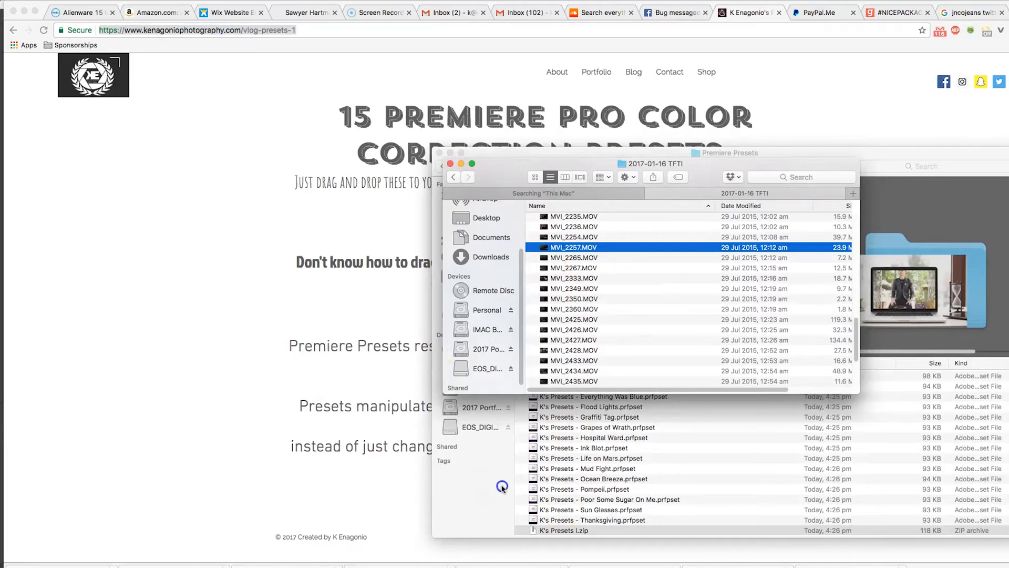
pyautogui.click(566, 530)
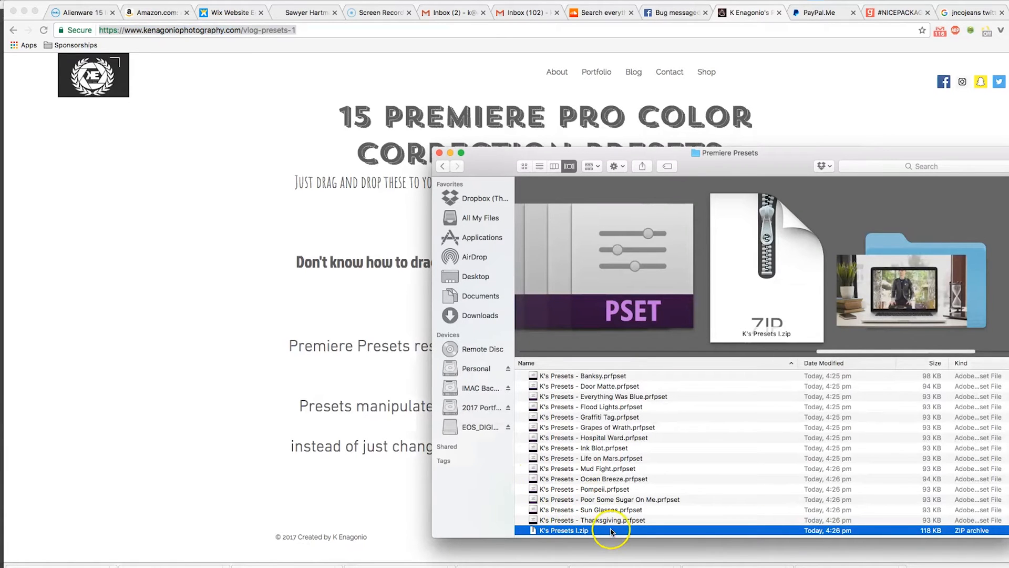
pyautogui.scroll(-1, 579, 533)
pyautogui.scroll(-1, 579, 533)
pyautogui.rightClick(593, 519)
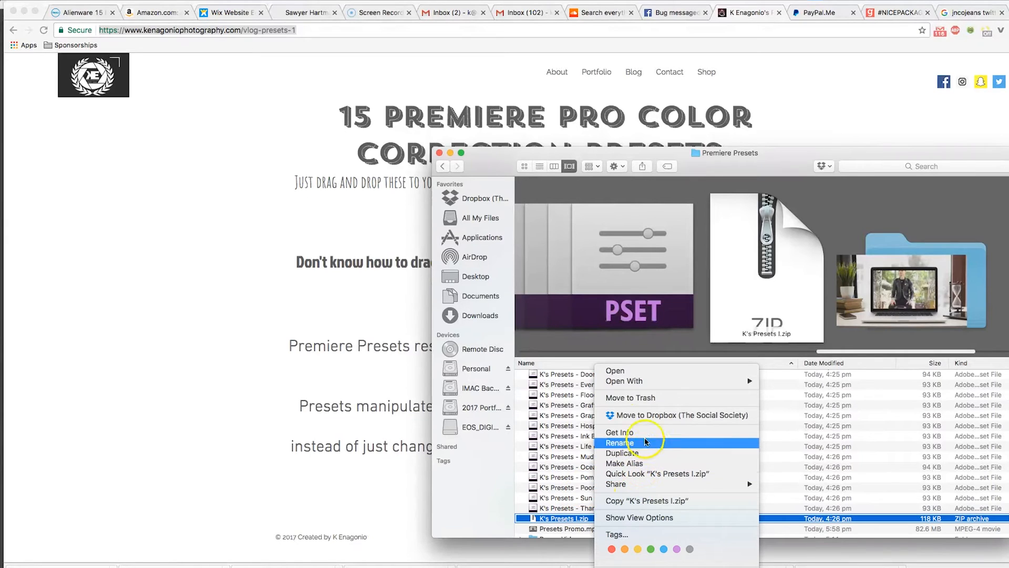
pyautogui.click(569, 457)
# Extract K's Presets I.zip in the Premiere Presets folder and expand the extracted folder to view its preset files.
pyautogui.scroll(-1, 594, 521)
pyautogui.doubleClick(597, 517)
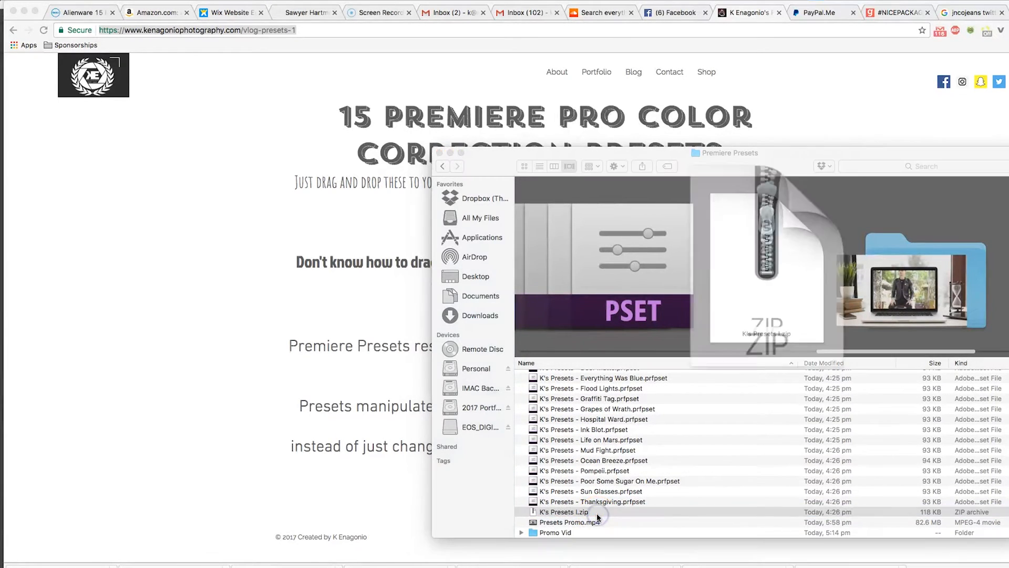
pyautogui.click(549, 514)
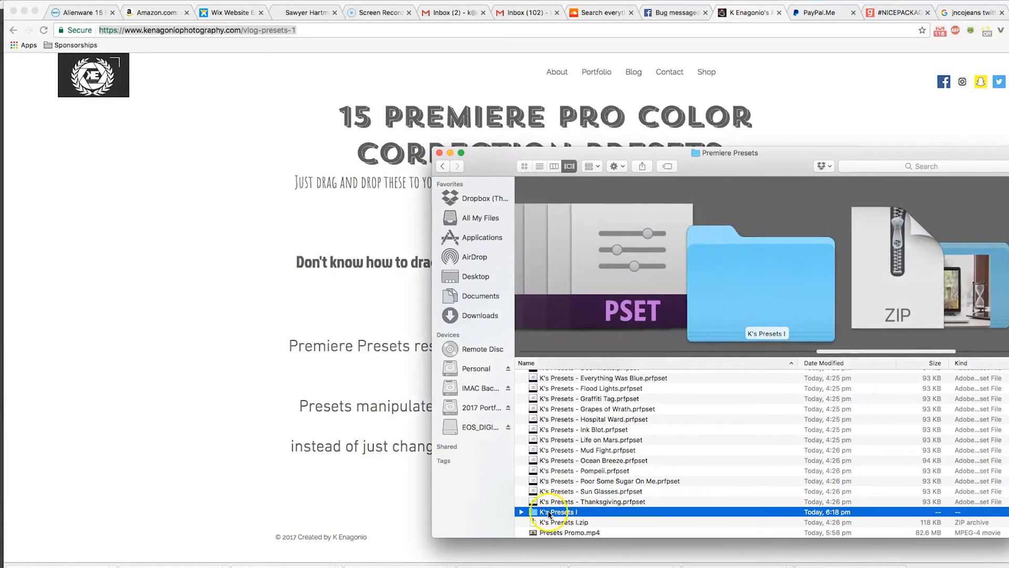
pyautogui.click(522, 512)
pyautogui.scroll(4, 631, 473)
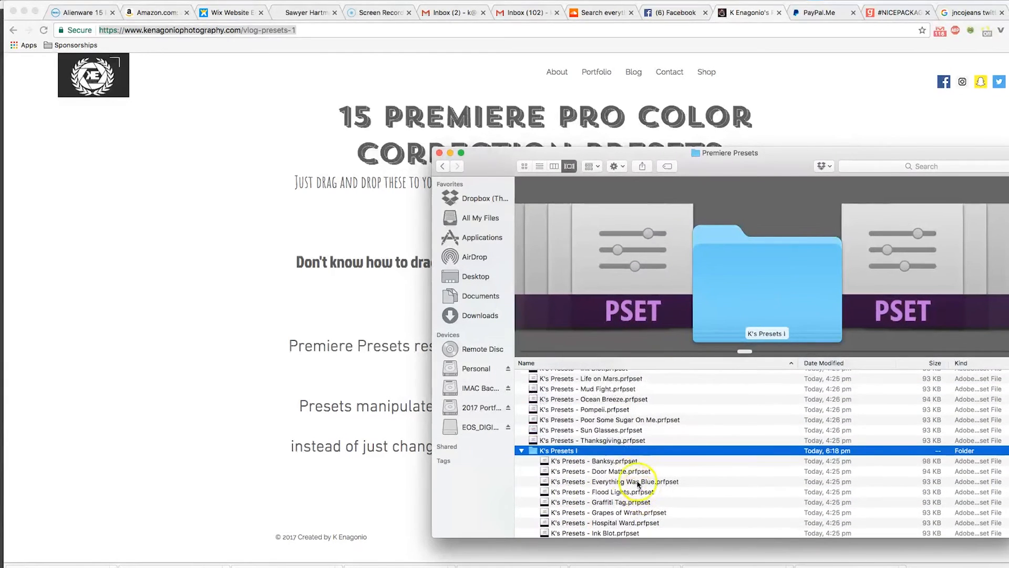
# Collapse the extracted K's Presets I folder and move it to the Trash.
pyautogui.click(521, 451)
pyautogui.click(551, 502)
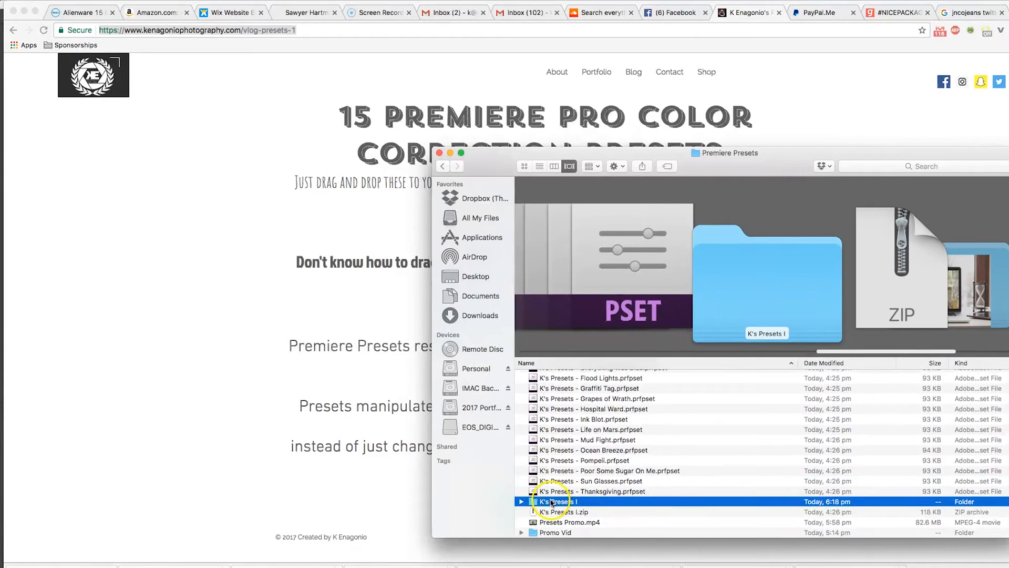
pyautogui.rightClick(551, 502)
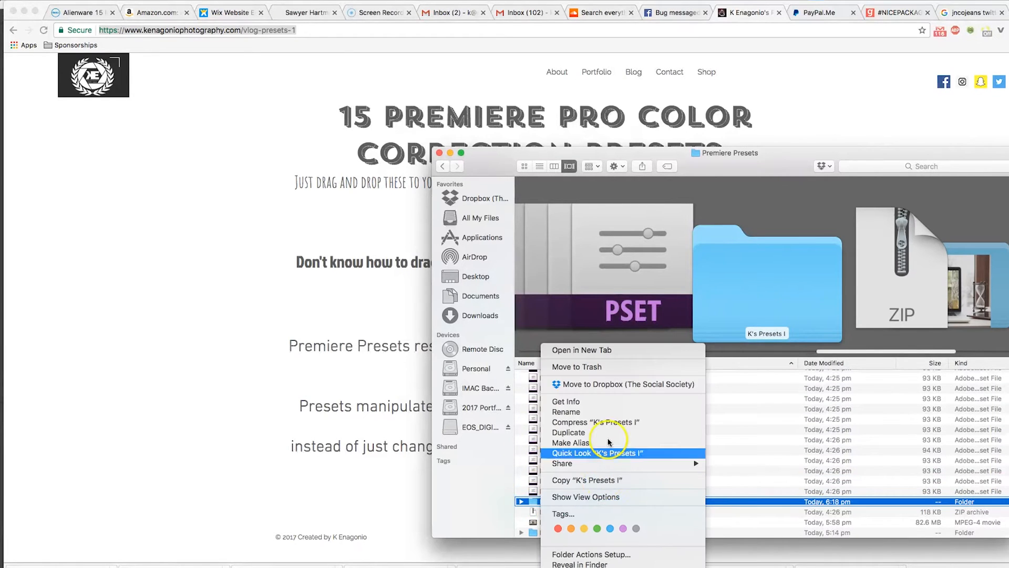
pyautogui.click(604, 368)
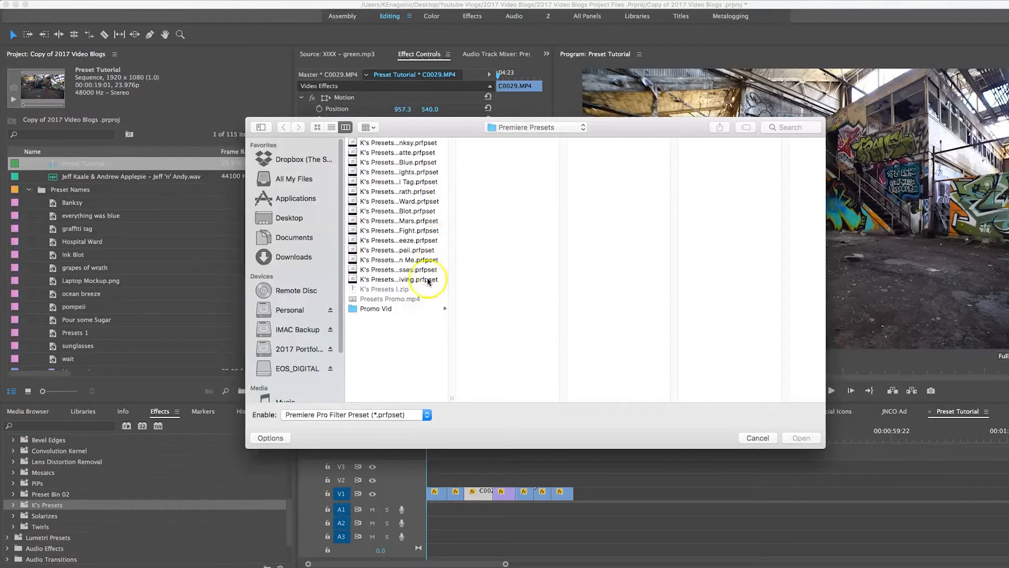
# Back in Premiere Pro, select K's Presets - Banksy.prfpset in the Premiere Presets folder and import it.
pyautogui.click(434, 142)
pyautogui.click(407, 162)
pyautogui.click(415, 144)
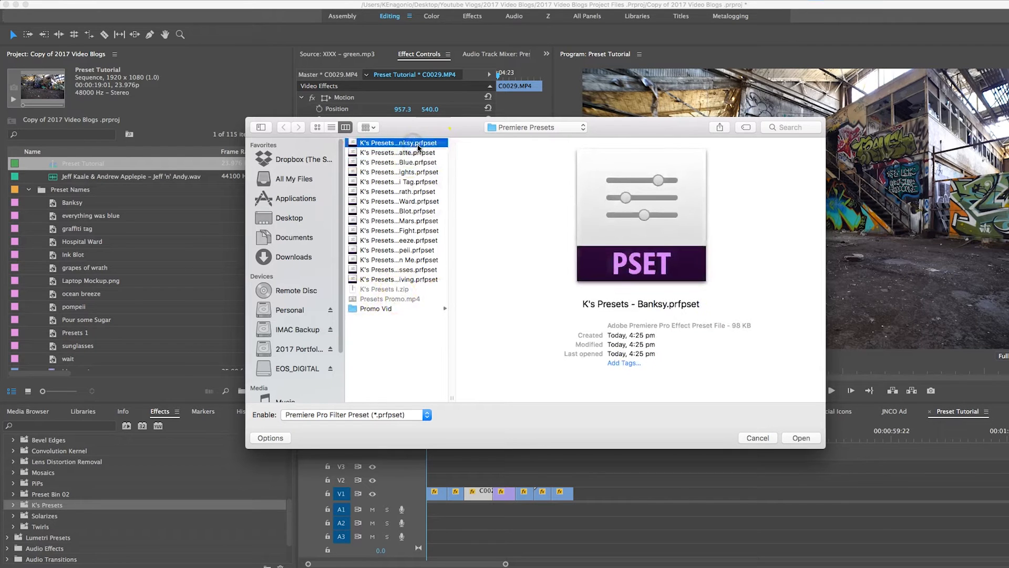
pyautogui.click(801, 438)
# Find the imported Banksy_1 preset and apply it to the first timeline clip, C0056.MP4.
pyautogui.scroll(-5, 49, 474)
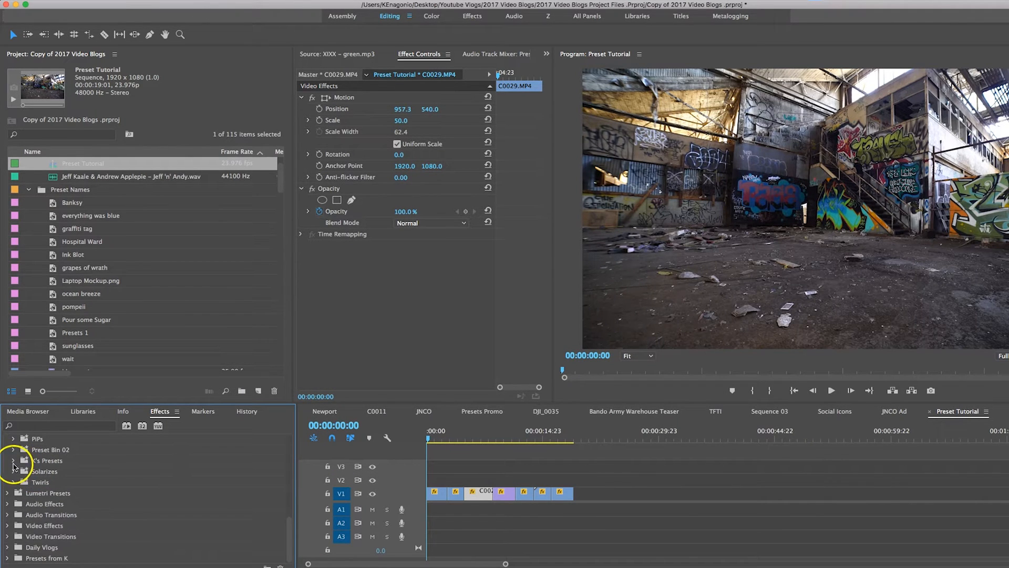
pyautogui.click(14, 461)
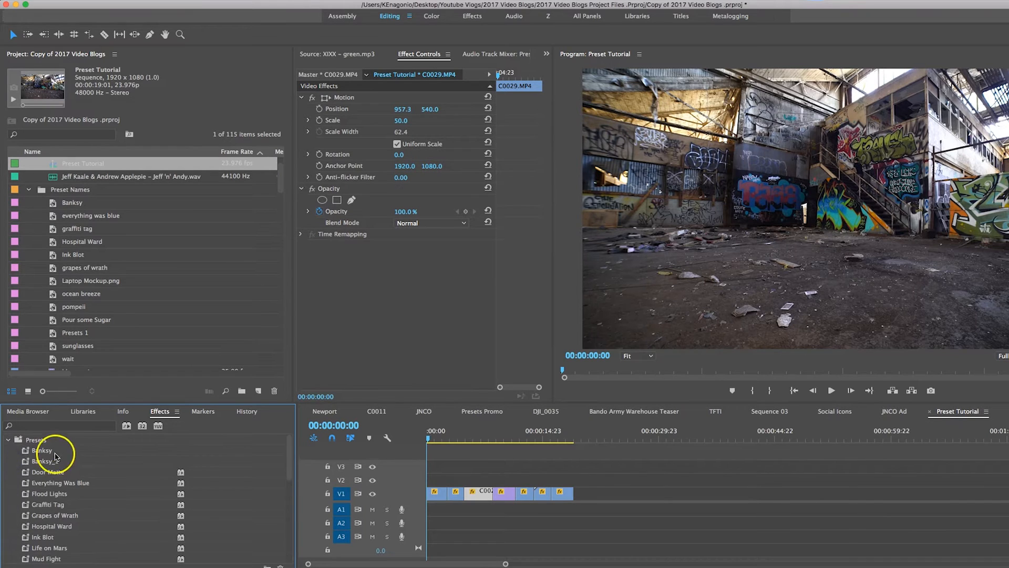
pyautogui.click(25, 462)
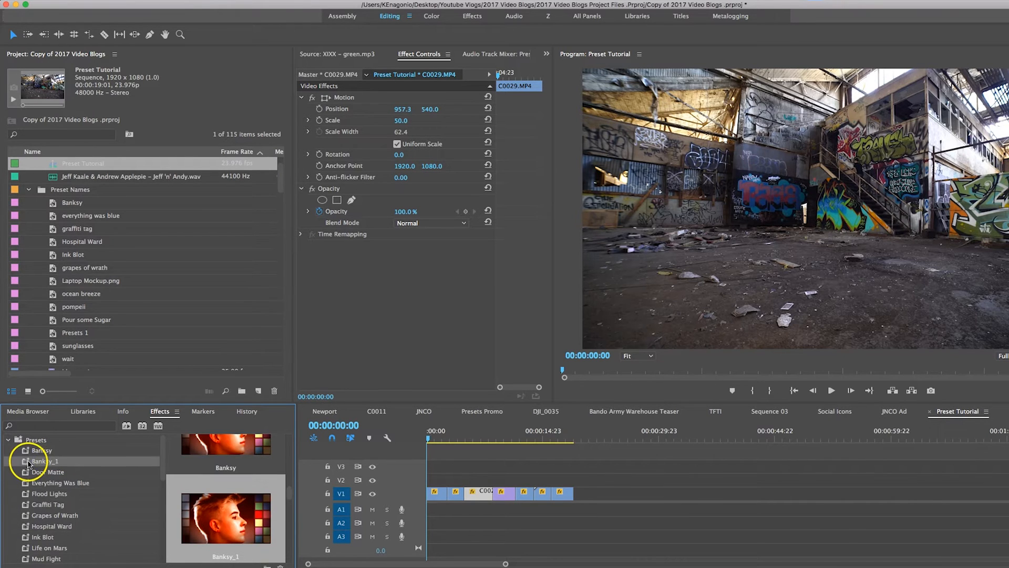
pyautogui.moveTo(278, 473); pyautogui.dragTo(435, 493)
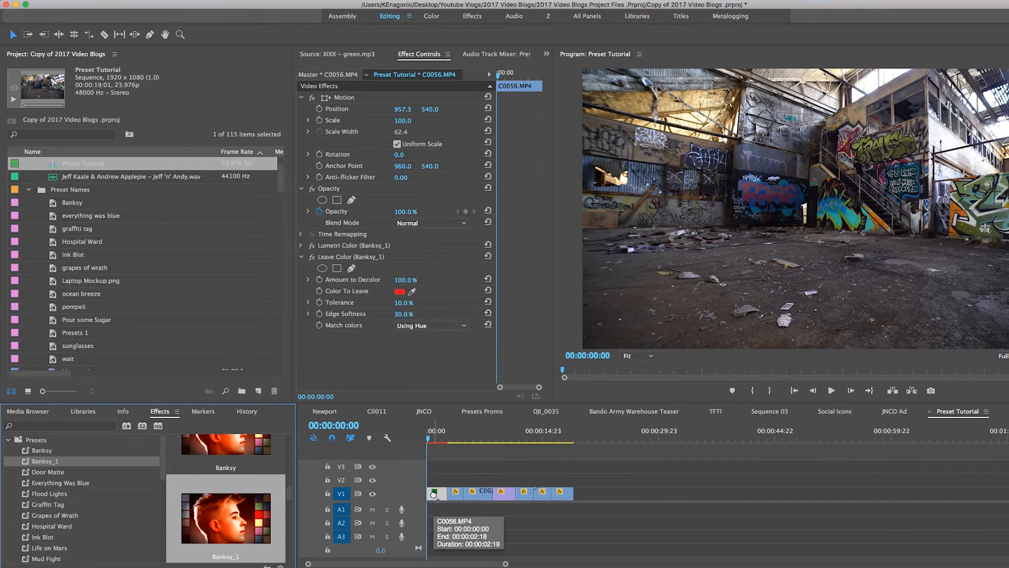
pyautogui.scroll(3, 447, 478)
pyautogui.scroll(1, 447, 478)
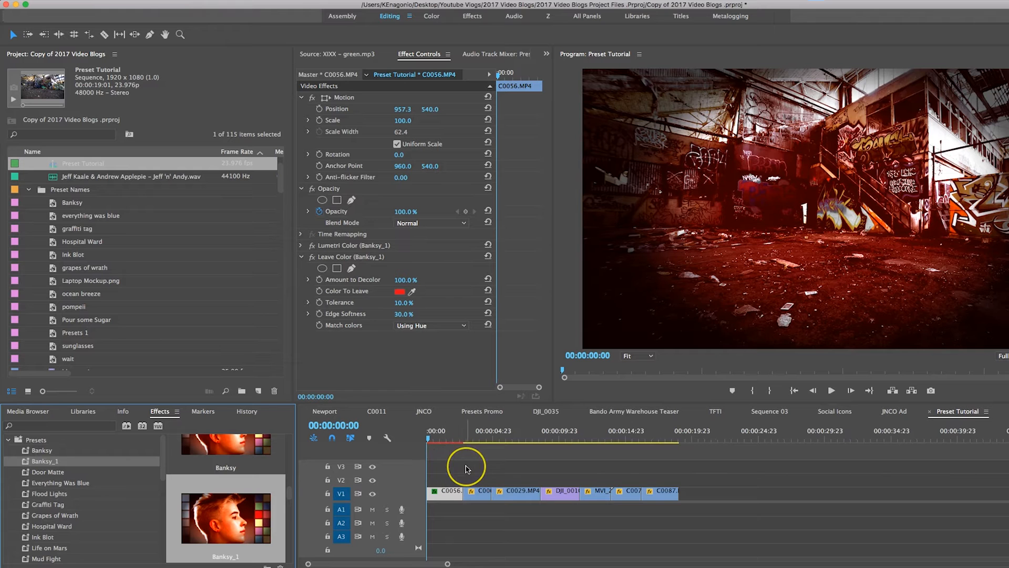
# Position the playhead at 00:00:13:05 and apply the Banksy_1 preset to the MVI_2257.MOV clip.
pyautogui.moveTo(475, 437); pyautogui.dragTo(604, 447)
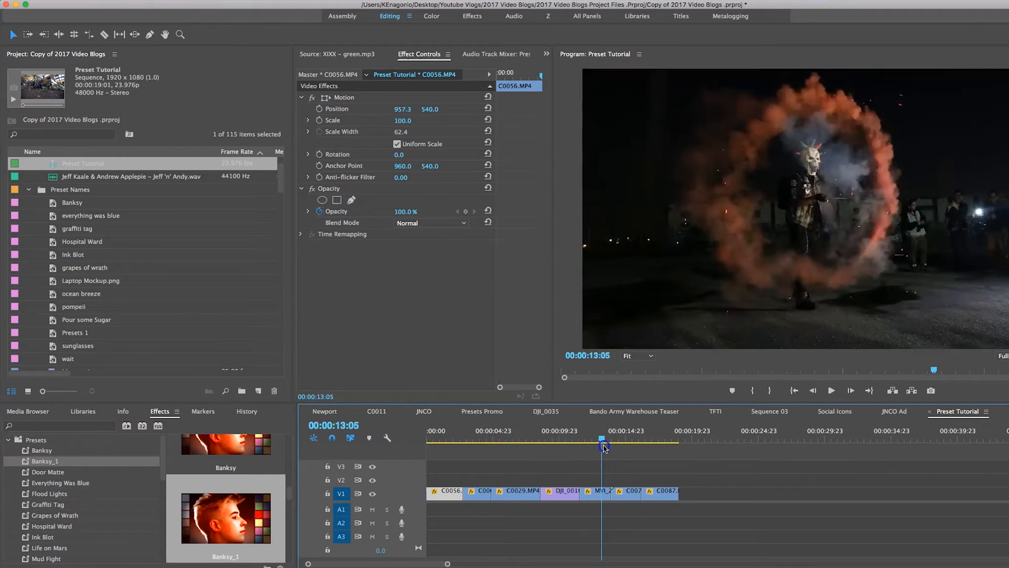
pyautogui.moveTo(52, 465); pyautogui.dragTo(601, 493)
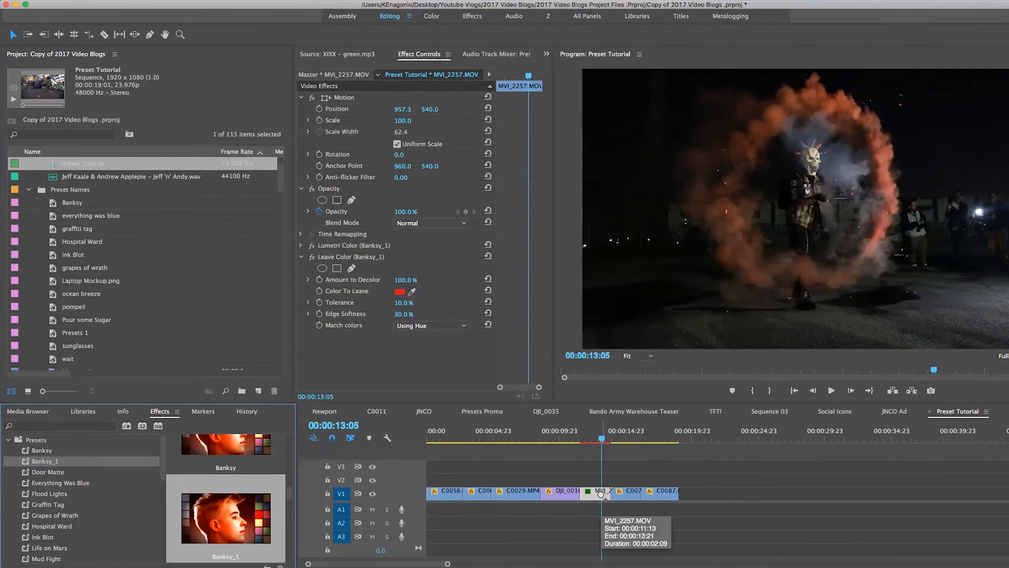
# Split MVI_2257.MOV at 00:00:13:05 and move its second piece beyond the last clip on V1.
pyautogui.press('=')
pyautogui.click(543, 478)
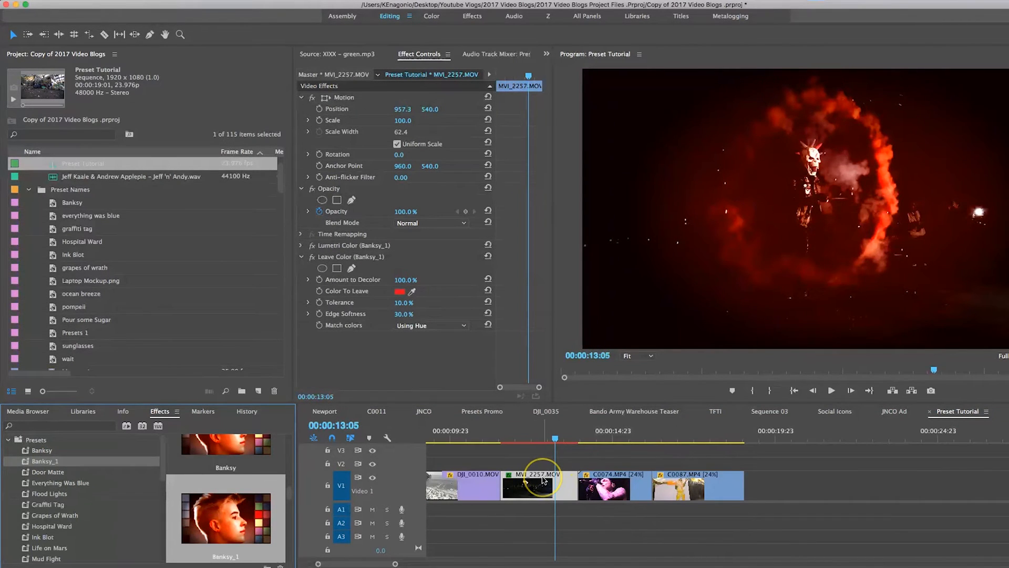
pyautogui.press('c')
pyautogui.click(556, 479)
pyautogui.press('v')
pyautogui.moveTo(565, 483); pyautogui.dragTo(794, 483)
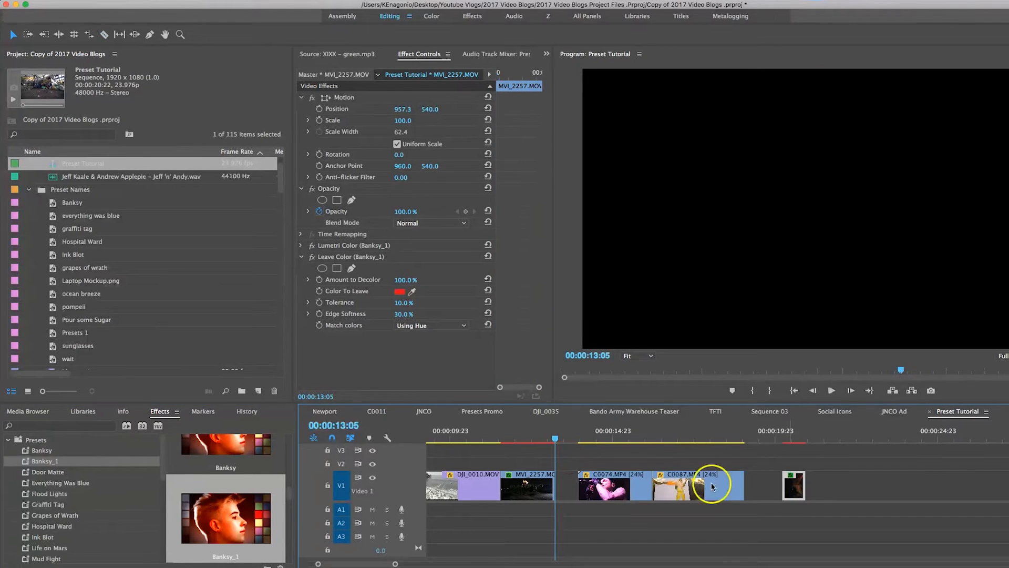
# Position the playhead at 00:00:20:10 and delete the Leave Color (Banksy_1) effect from the separated MVI_2257.MOV piece.
pyautogui.click(790, 434)
pyautogui.click(795, 482)
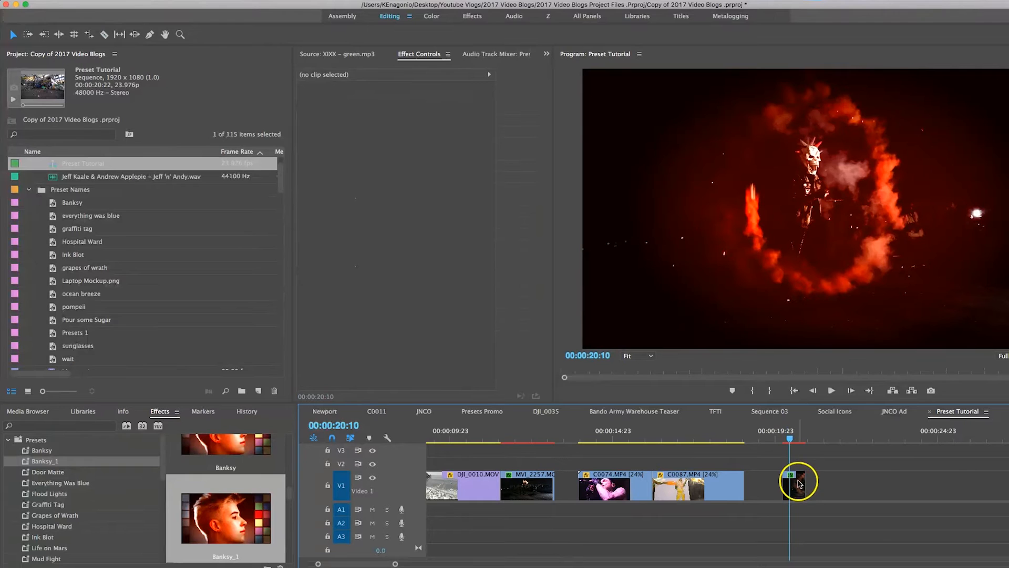
pyautogui.click(342, 257)
pyautogui.press('Delete')
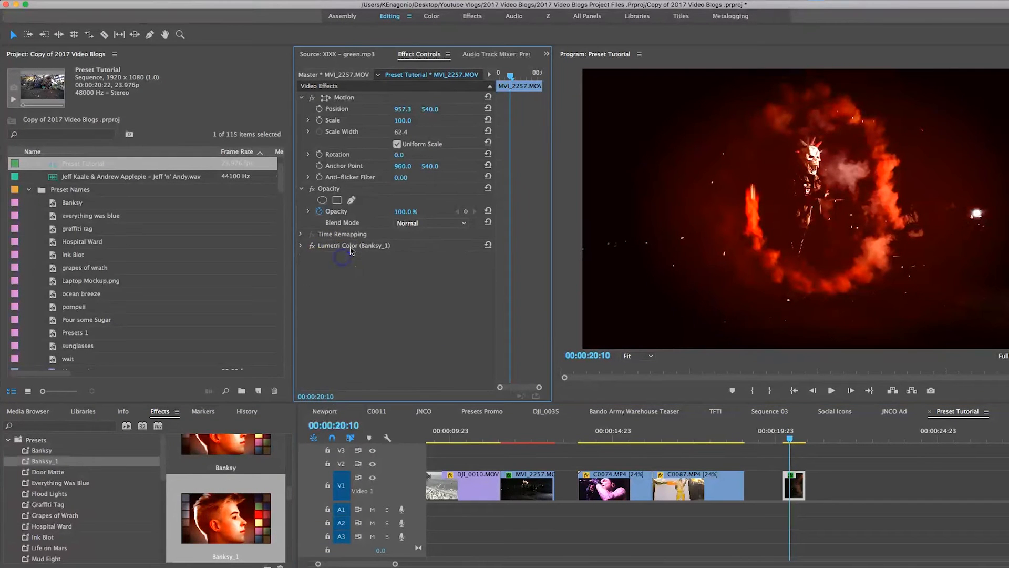
# Replace the separated piece's Lumetri Color (Banksy_1) effect with the Flood Lights preset, and undo both changes.
pyautogui.click(350, 248)
pyautogui.press('Delete')
pyautogui.moveTo(42, 494); pyautogui.dragTo(791, 486)
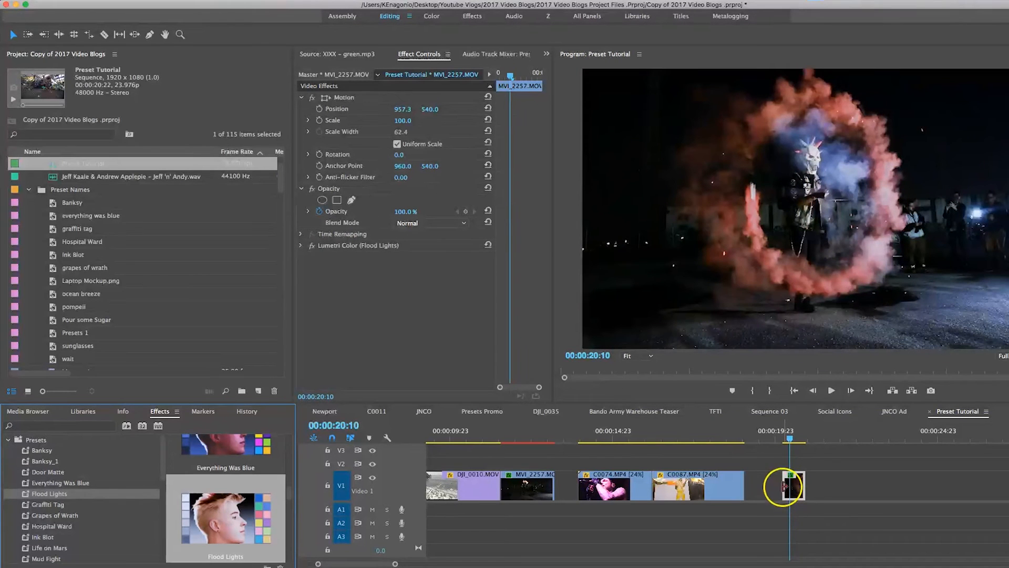
pyautogui.hotkey('ctrl', 'z')
pyautogui.press('super+shift+z')
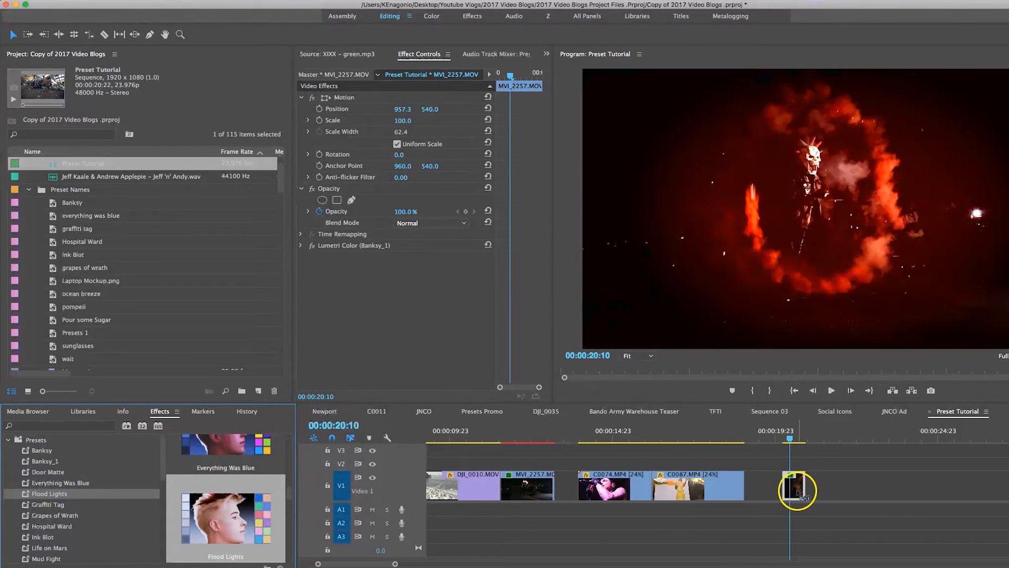
# Move the separated MVI_2257.MOV piece back into the gap directly after its first part on V1.
pyautogui.moveTo(799, 489); pyautogui.dragTo(559, 487)
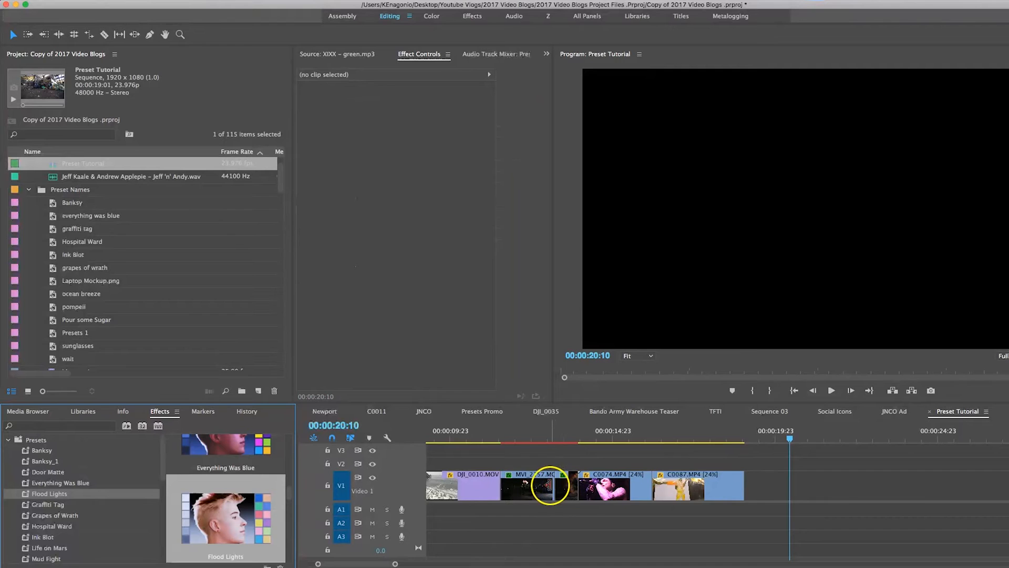
# Rejoin the two MVI_2257.MOV pieces on V1 into one clip, with the playhead at 00:00:13:09.
pyautogui.scroll(3, 552, 486)
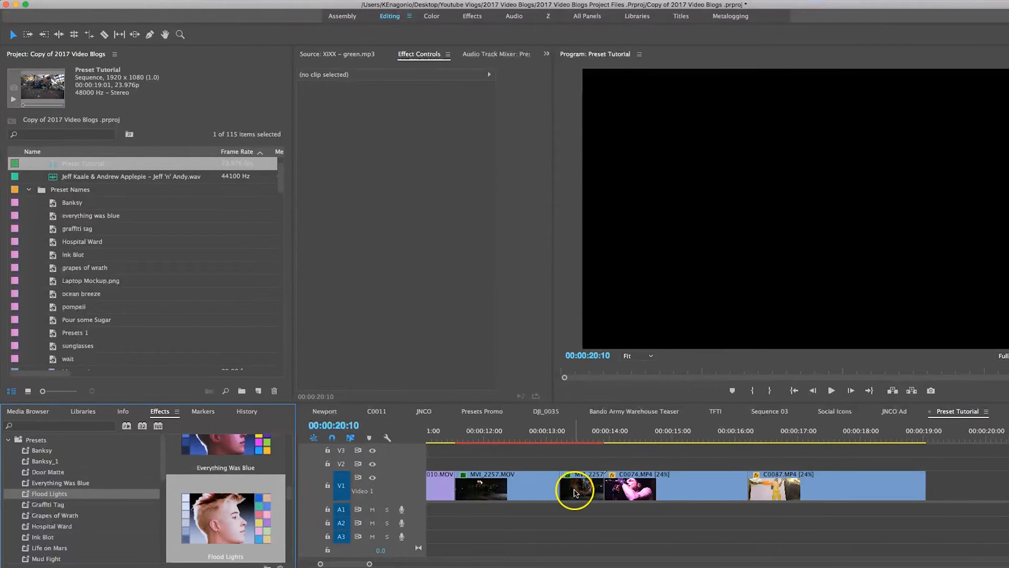
pyautogui.click(568, 434)
pyautogui.moveTo(556, 444); pyautogui.dragTo(568, 463)
pyautogui.click(513, 491)
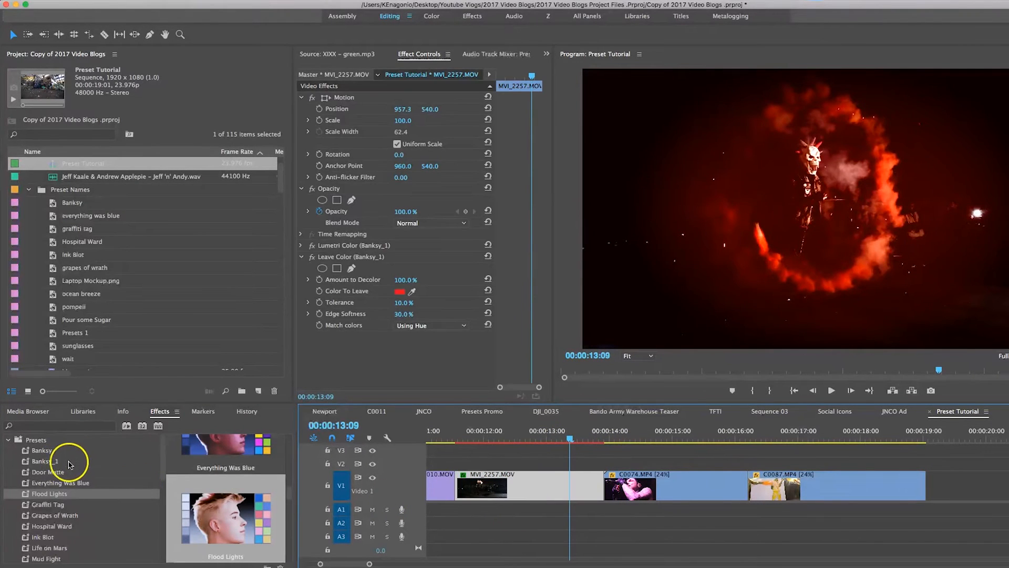
# Apply the Banksy_1 preset to C0074.MP4 and preview it at 00:00:14:14.
pyautogui.click(69, 464)
pyautogui.moveTo(69, 463); pyautogui.dragTo(654, 494)
pyautogui.click(646, 434)
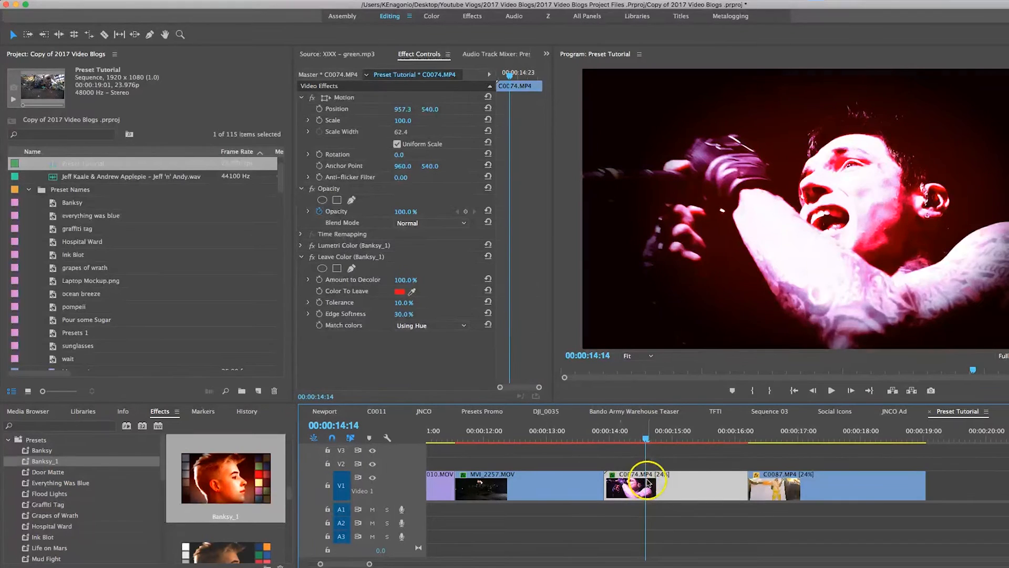
# Delete the Lumetri Color (Banksy_1) and Leave Color (Banksy_1) effects from MVI_2257.MOV and preview it at 00:00:13:03.
pyautogui.click(545, 488)
pyautogui.click(373, 248)
pyautogui.press('Delete')
pyautogui.click(363, 248)
pyautogui.press('Delete')
pyautogui.click(571, 439)
pyautogui.moveTo(573, 441); pyautogui.dragTo(555, 464)
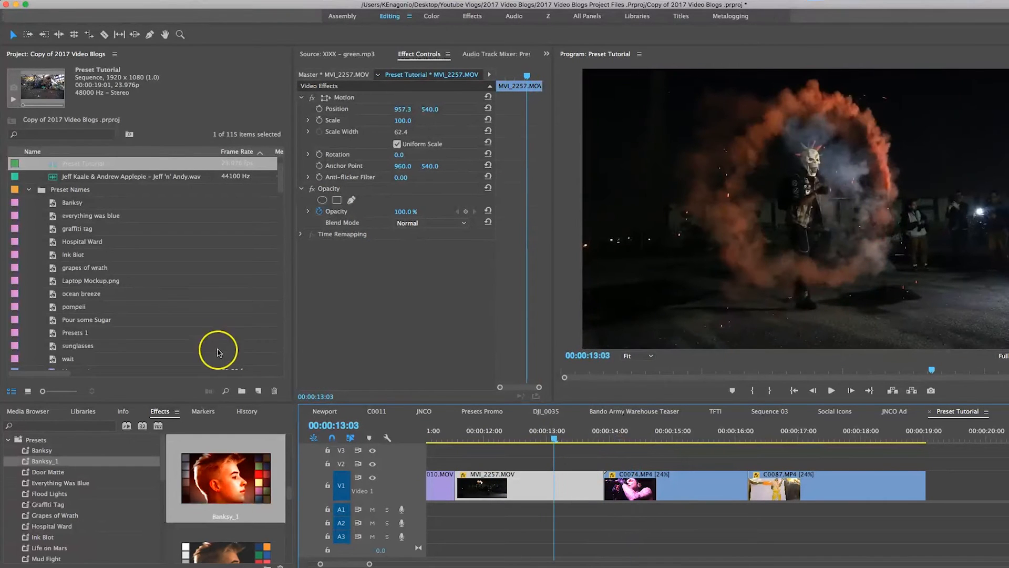
# Create a 1920 x 1080, 23.976 fps adjustment layer and place it on V2 from the start of MVI_2257.MOV.
pyautogui.click(259, 391)
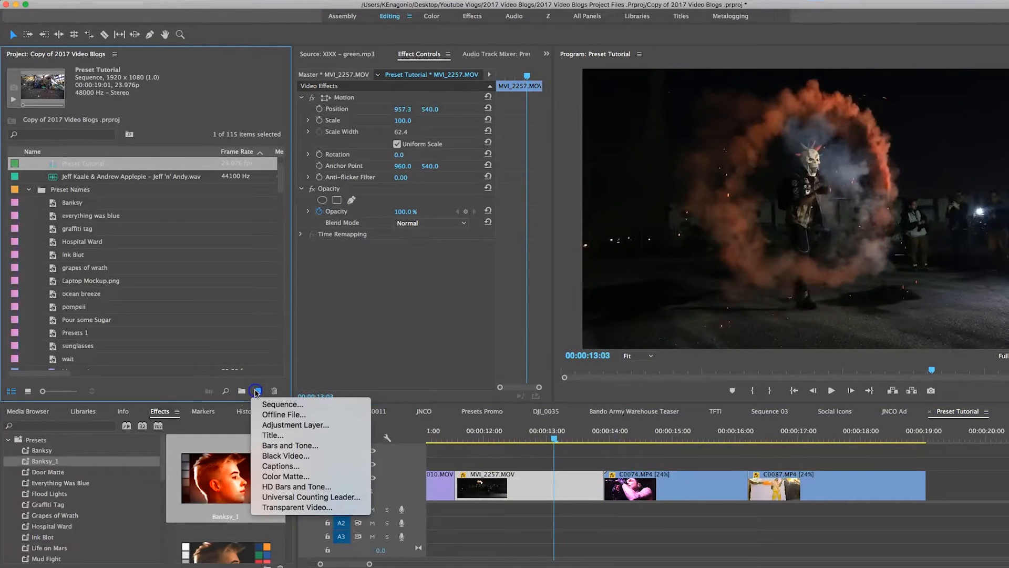
pyautogui.click(316, 425)
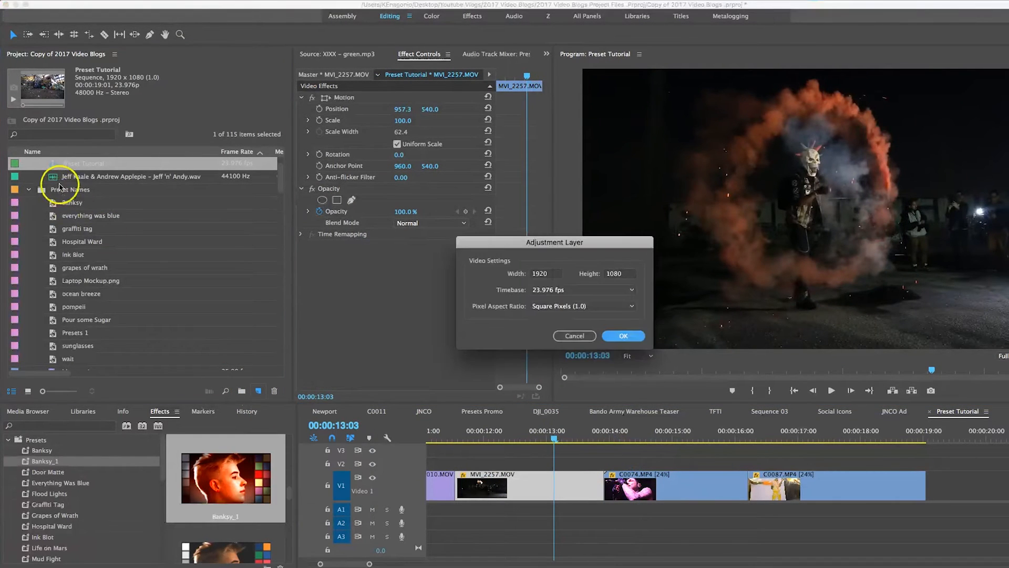
pyautogui.click(624, 334)
pyautogui.moveTo(54, 164); pyautogui.dragTo(638, 467)
pyautogui.click(606, 465)
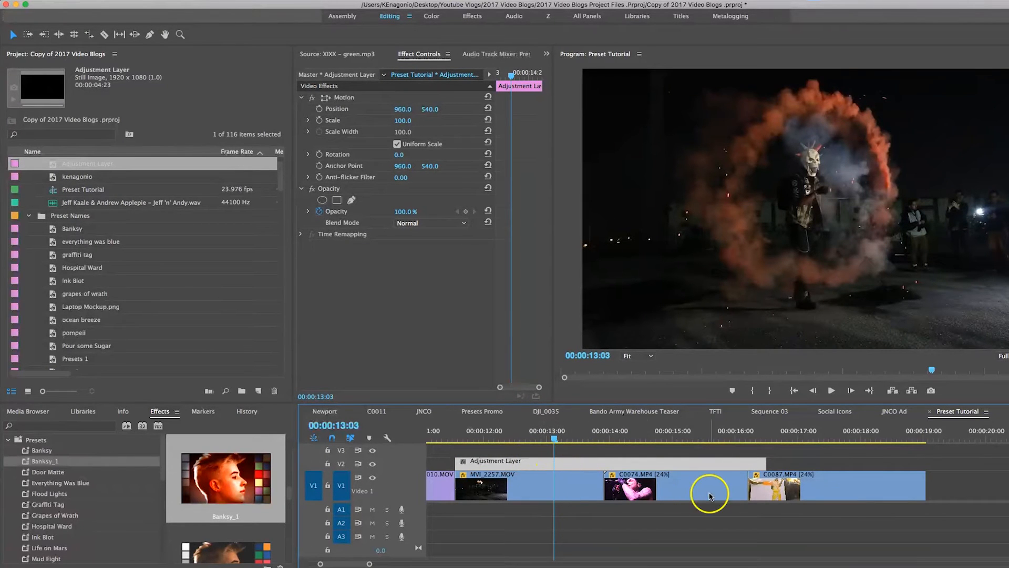
# Apply the Banksy_1 preset to the adjustment layer on V2 and try trimming its start to just after the playhead.
pyautogui.click(52, 462)
pyautogui.moveTo(52, 462); pyautogui.dragTo(558, 464)
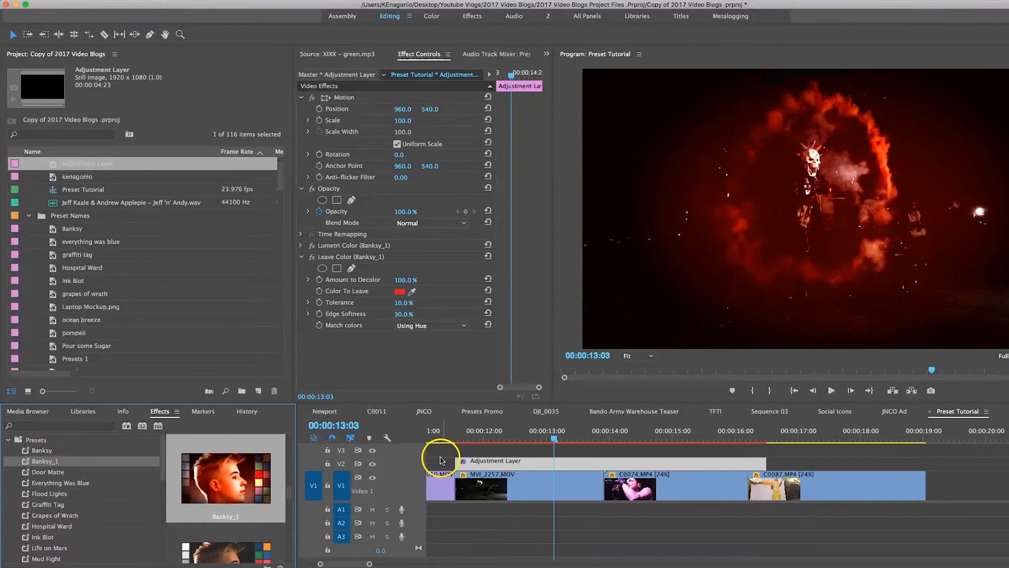
pyautogui.moveTo(457, 461); pyautogui.dragTo(566, 460)
pyautogui.click(377, 256)
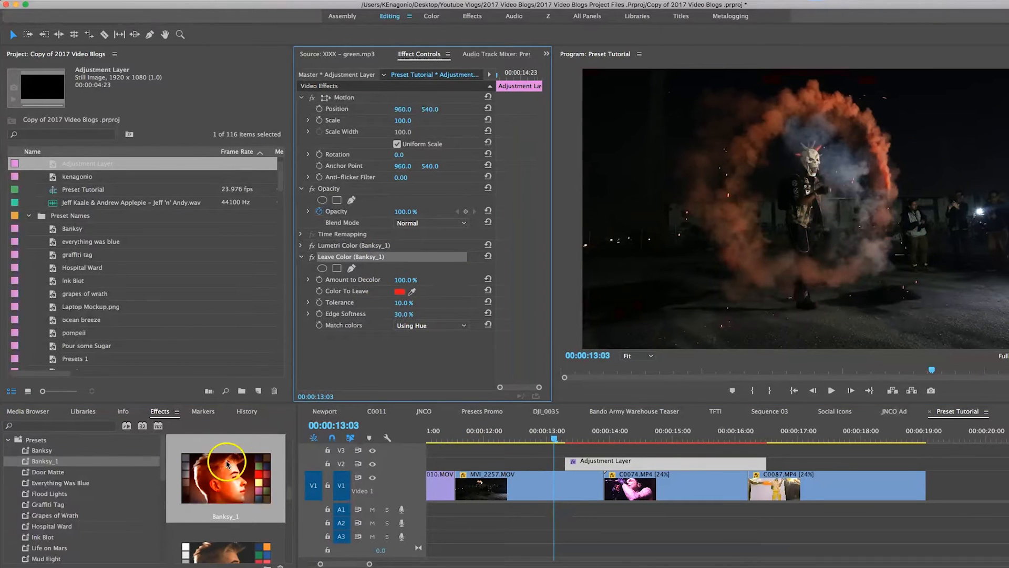
# Apply the Banksy_1 preset to MVI_2257.MOV as well, and delete its Leave Color and Lumetri Color effects again.
pyautogui.moveTo(74, 462); pyautogui.dragTo(466, 463)
pyautogui.click(543, 485)
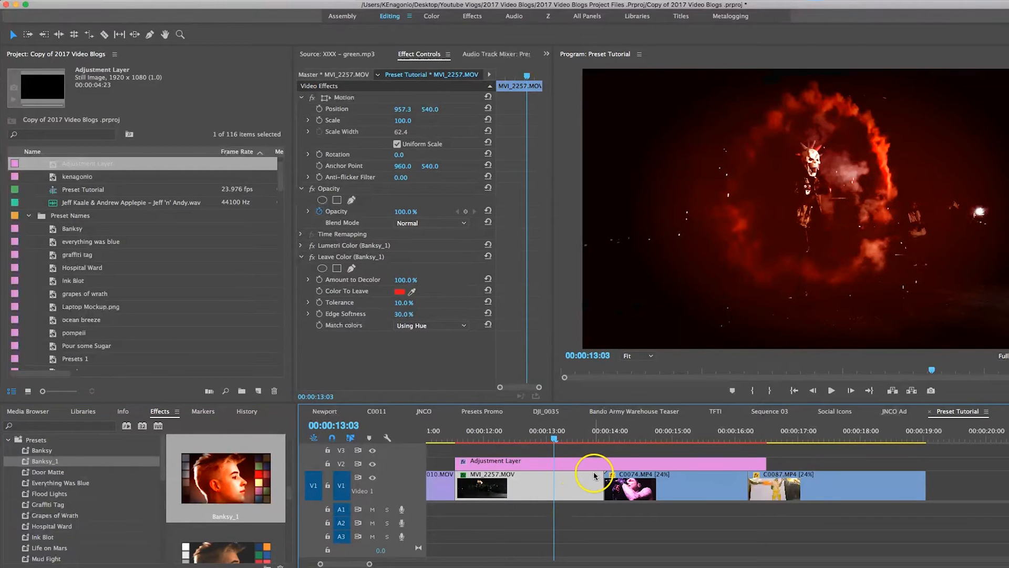
pyautogui.click(312, 257)
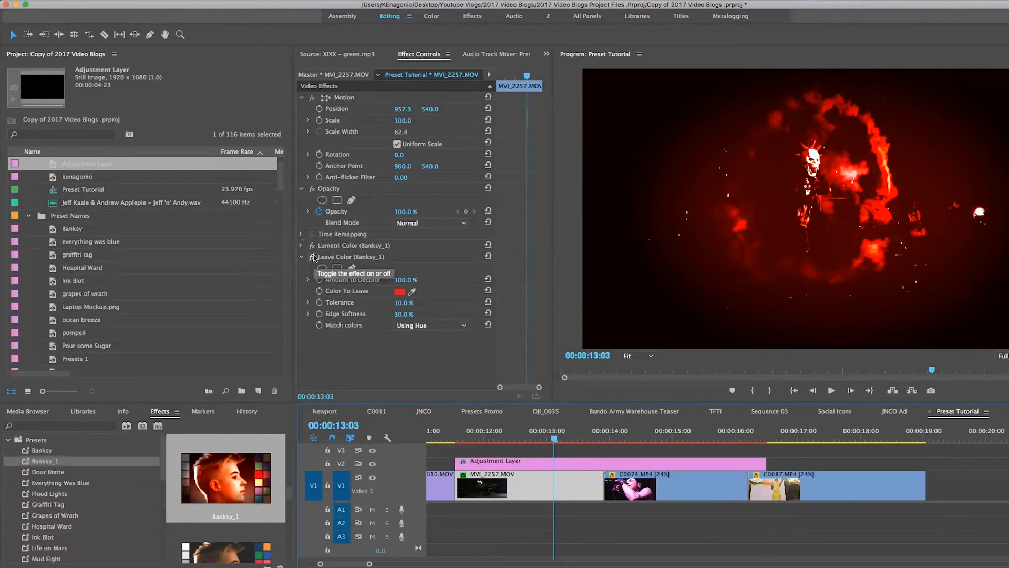
pyautogui.click(346, 257)
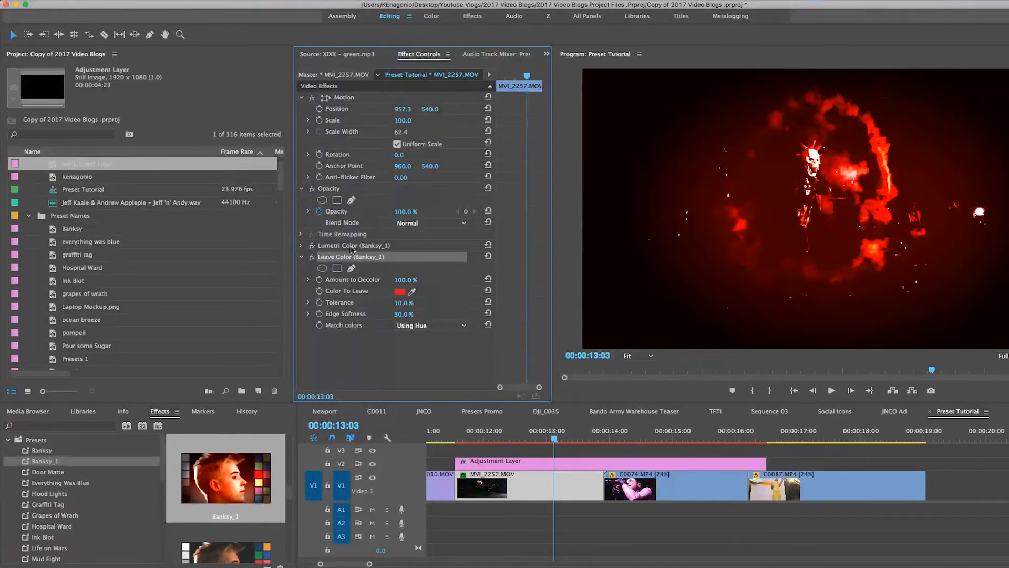
pyautogui.press('Delete')
pyautogui.click(353, 245)
pyautogui.press('Delete')
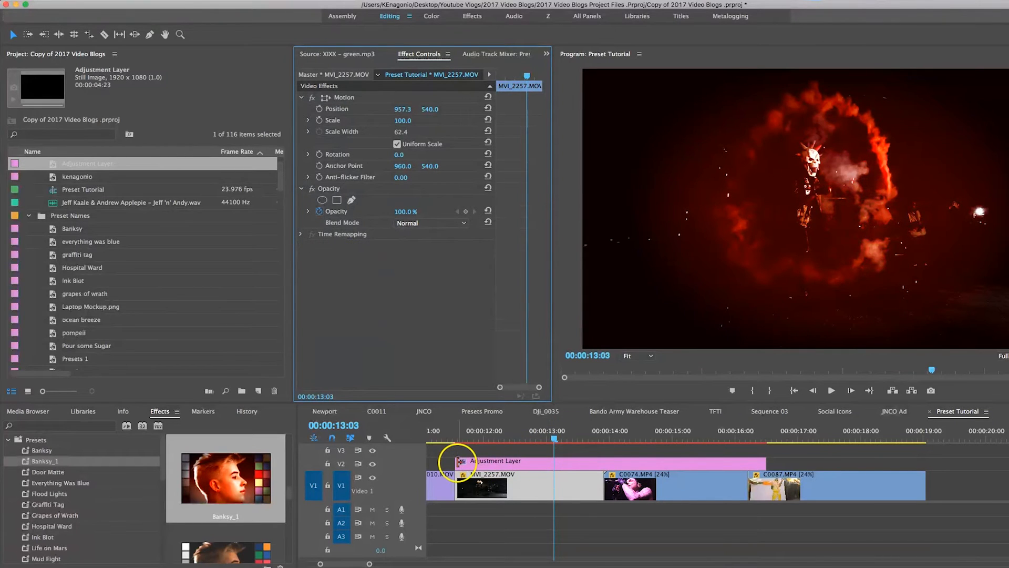
# Trim the adjustment layer's start past the playhead and restore it to the start of MVI_2257.MOV.
pyautogui.moveTo(457, 461); pyautogui.dragTo(577, 463)
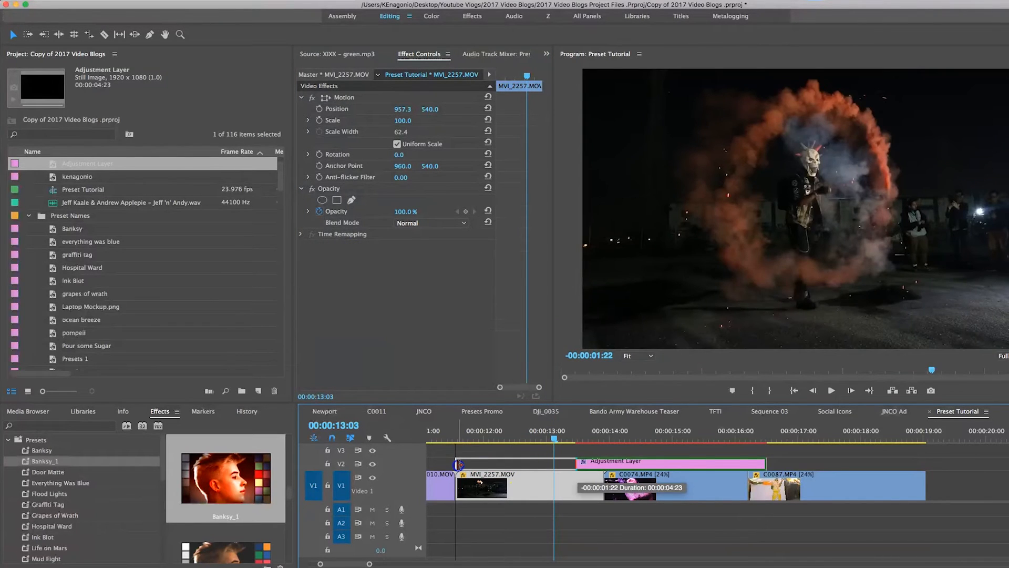
pyautogui.moveTo(459, 465); pyautogui.dragTo(457, 465)
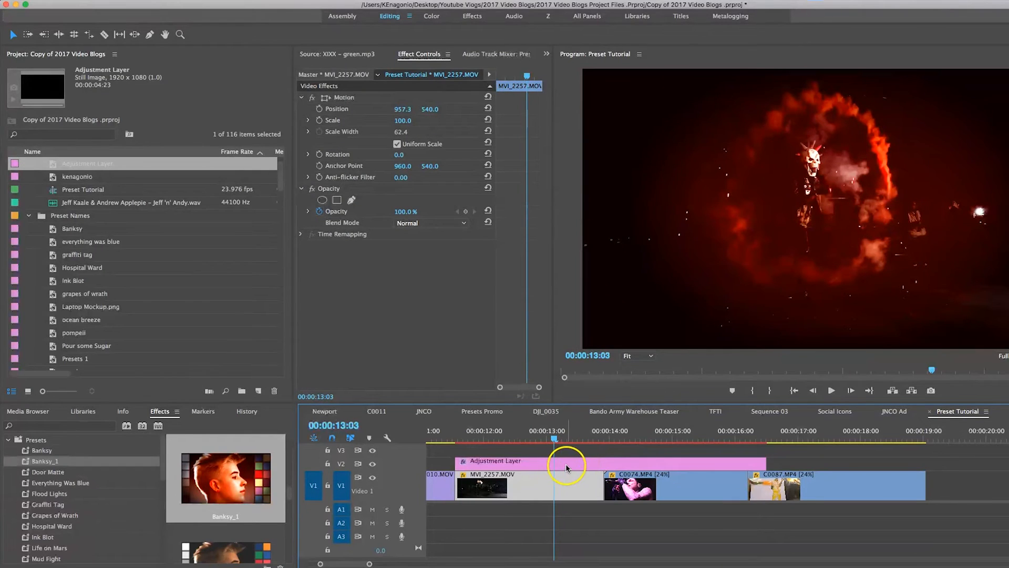
pyautogui.click(567, 467)
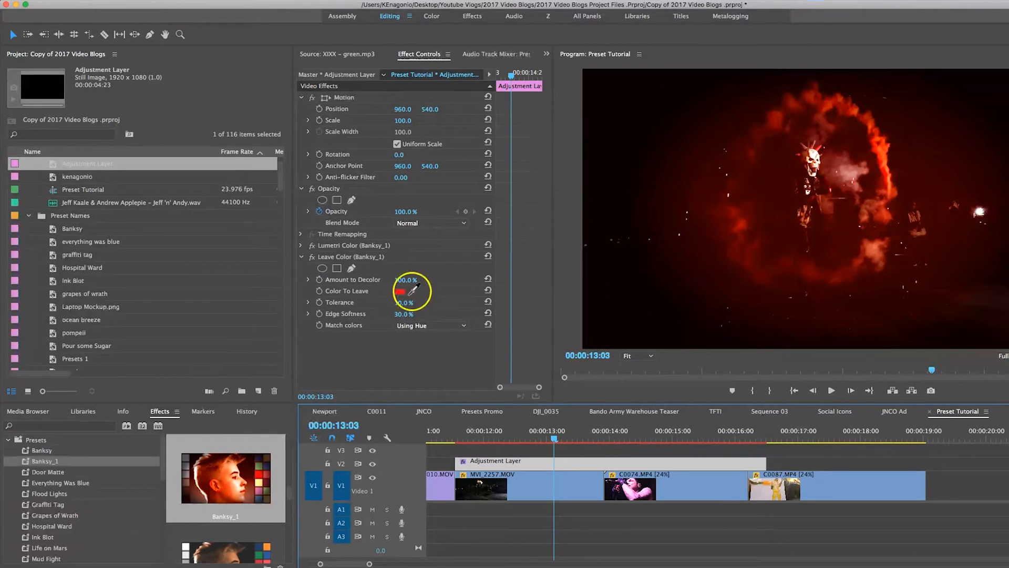
# Preview the adjustment layer over C0074.MP4 at 00:00:14:11 and trim its end to the end of that clip.
pyautogui.click(659, 483)
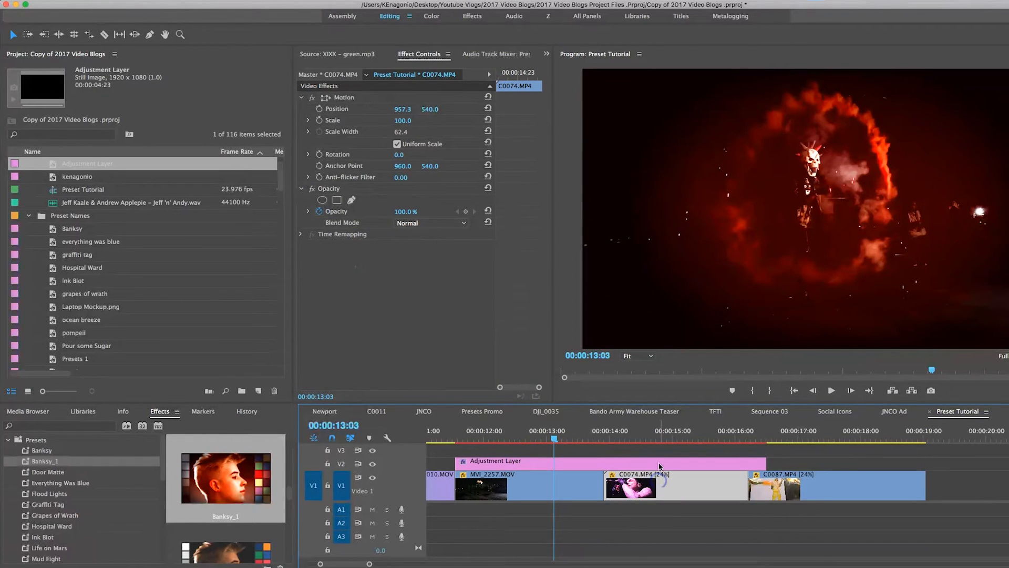
pyautogui.click(584, 463)
pyautogui.moveTo(555, 439); pyautogui.dragTo(638, 437)
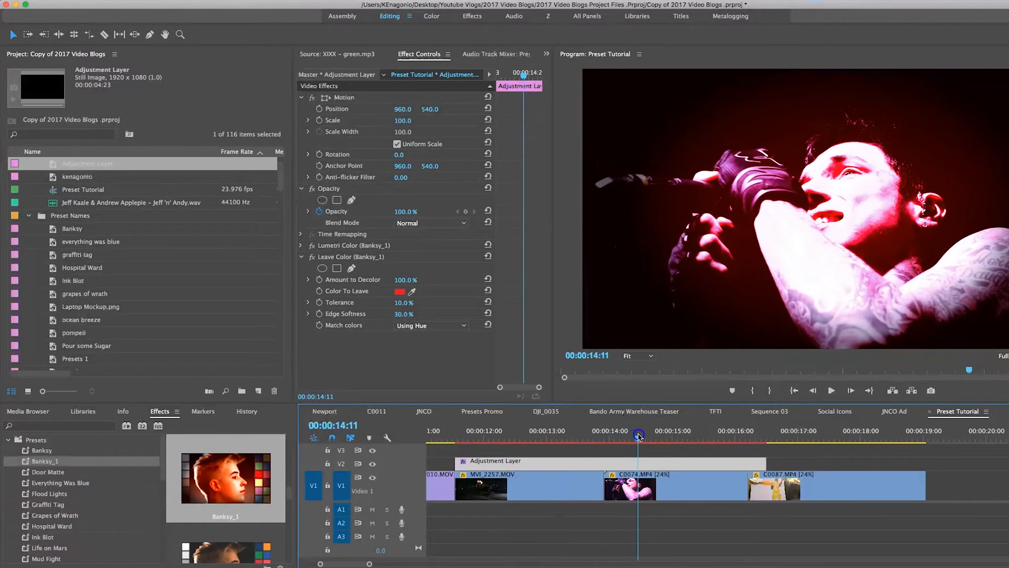
pyautogui.moveTo(766, 463)
pyautogui.mouseDown()
pyautogui.moveTo(580, 466)
pyautogui.moveTo(786, 468)
pyautogui.moveTo(753, 469)
pyautogui.mouseUp()
# Cut the adjustment layer at the start of C0074.MP4 and delete the piece above that clip.
pyautogui.press('-')
pyautogui.press('-')
pyautogui.press('-')
pyautogui.press('-')
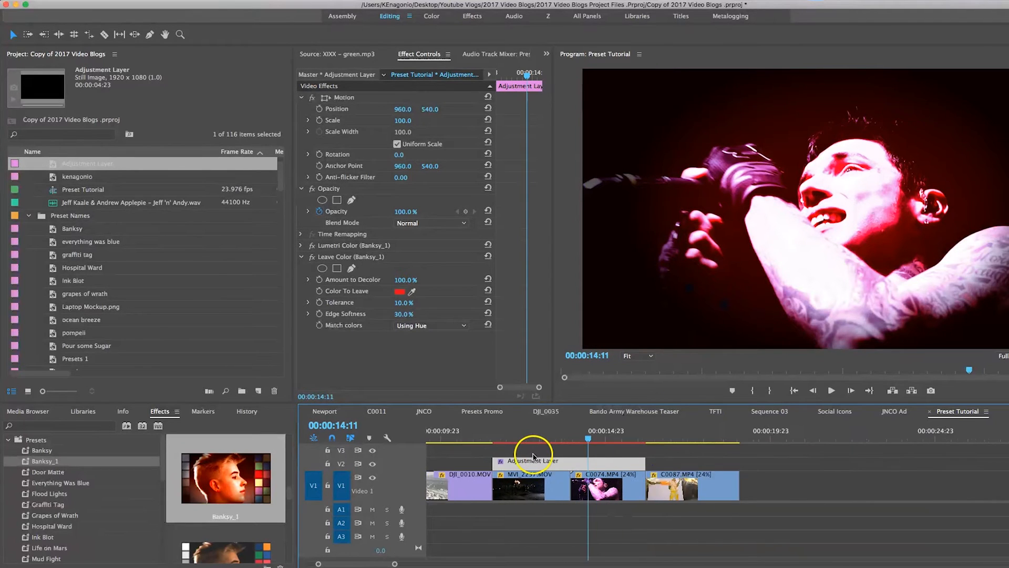
pyautogui.press('c')
pyautogui.click(560, 465)
pyautogui.press('v')
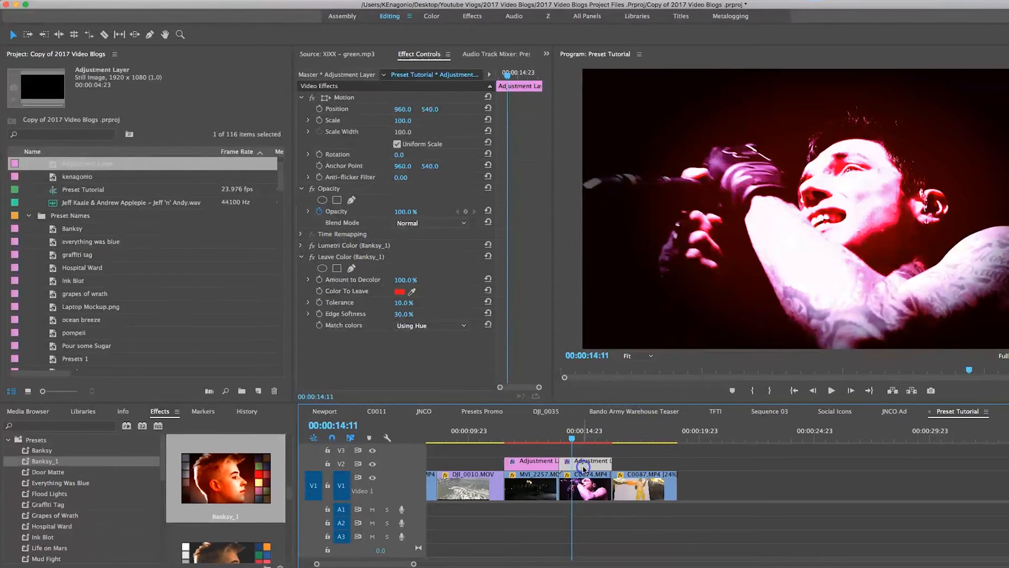
pyautogui.press('Delete')
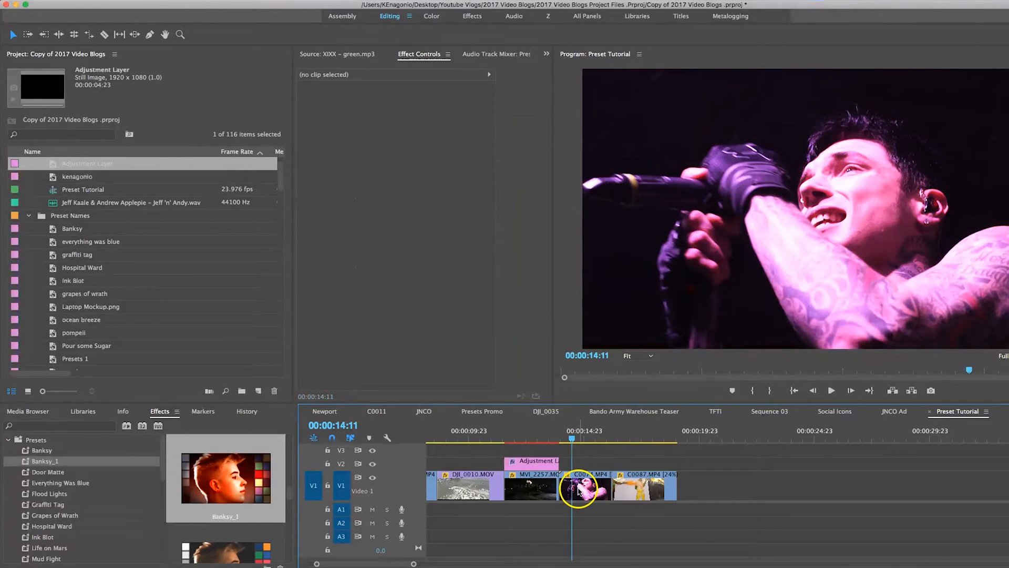
pyautogui.click(580, 489)
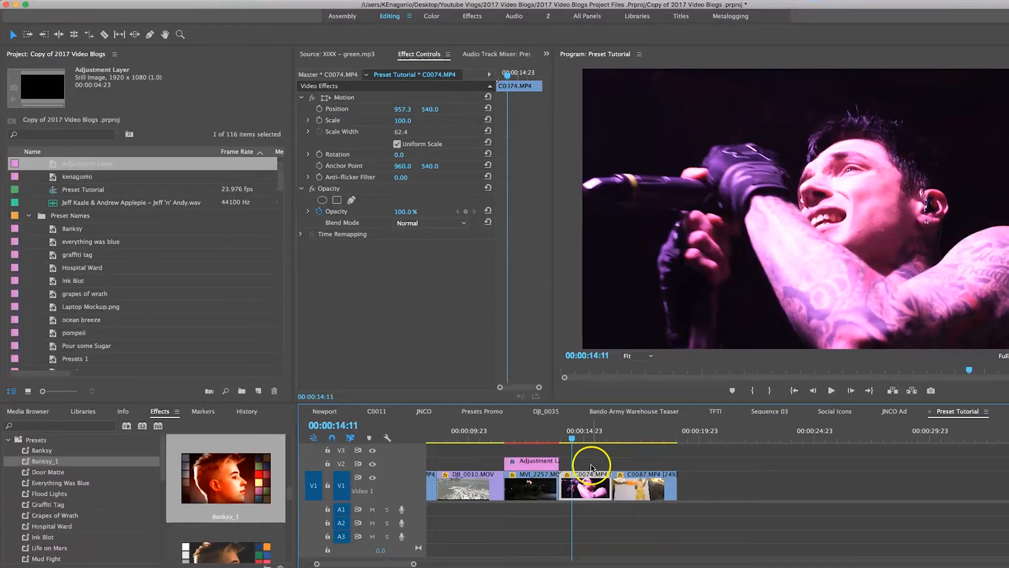
# Paste a copy of the Banksy_1 adjustment layer onto V2 and move it beyond the last clip.
pyautogui.click(534, 461)
pyautogui.click(341, 463)
pyautogui.click(341, 486)
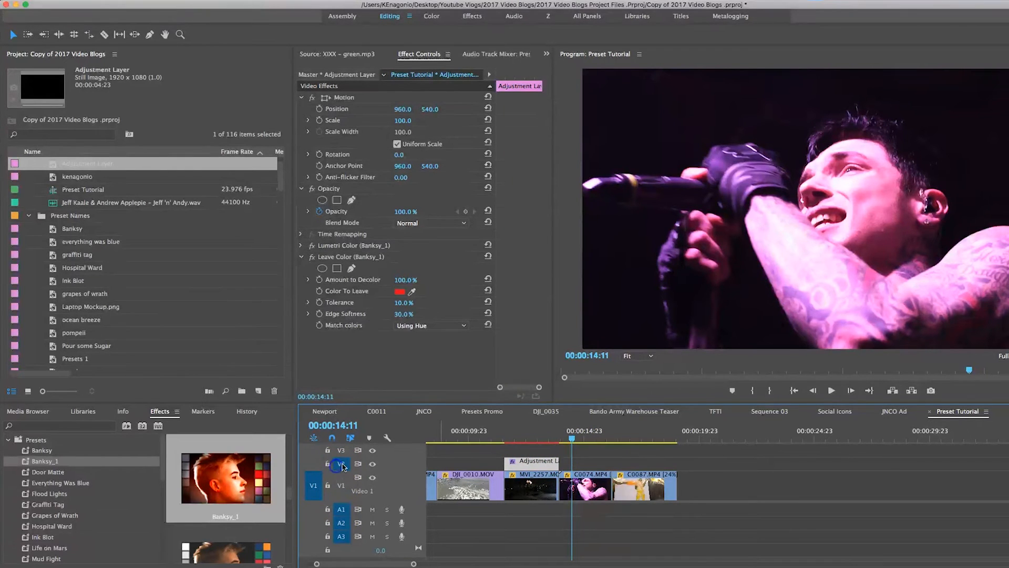
pyautogui.press('super+v')
pyautogui.moveTo(601, 463); pyautogui.dragTo(813, 461)
# Fit the copied adjustment layer over C0087.MP4 from 00:00:16:05 to 00:00:19:00, preview it at 00:00:17:18 and delete it.
pyautogui.click(656, 473)
pyautogui.click(580, 476)
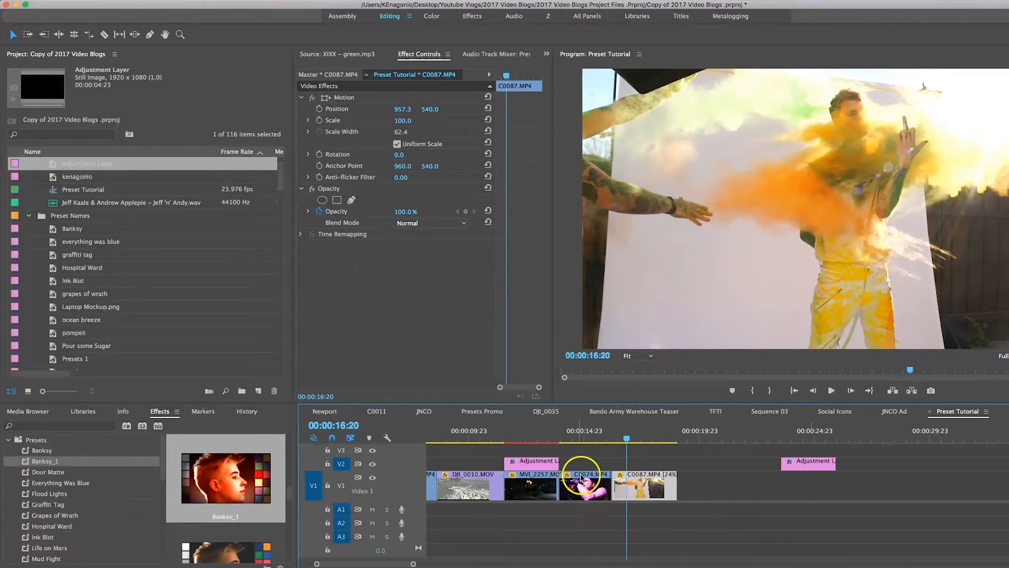
pyautogui.click(582, 439)
pyautogui.click(649, 435)
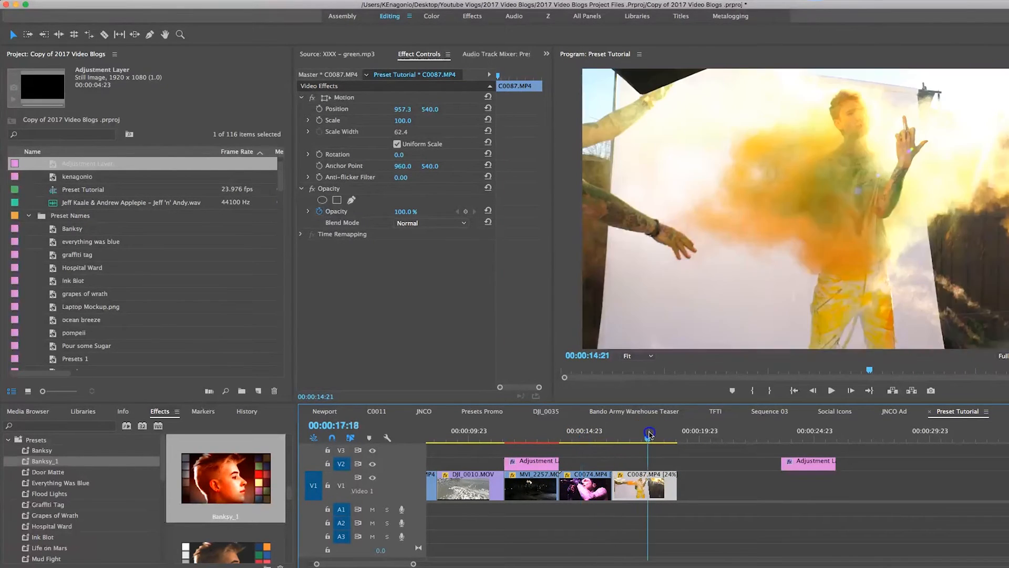
pyautogui.click(535, 463)
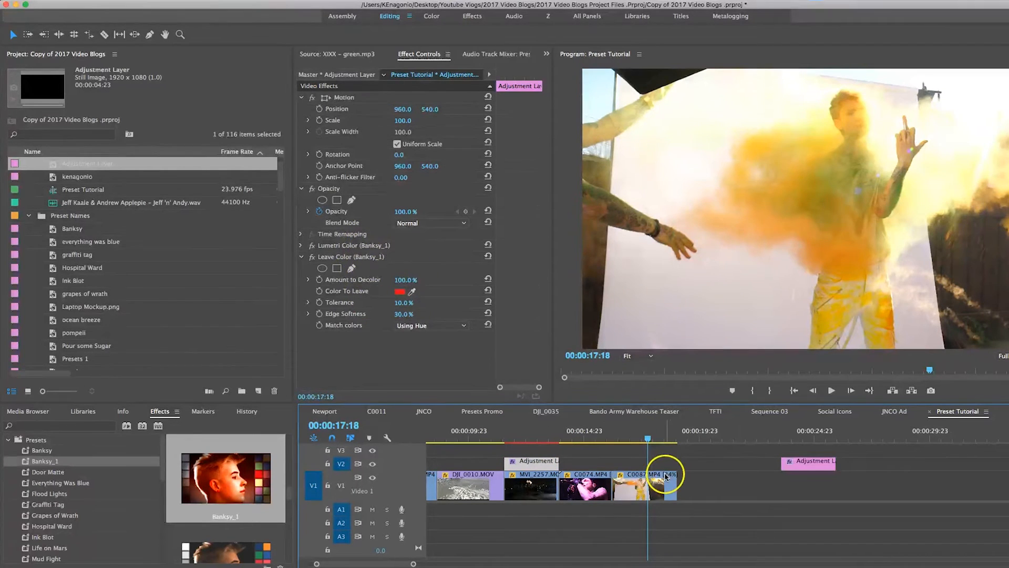
pyautogui.moveTo(795, 463); pyautogui.dragTo(677, 468)
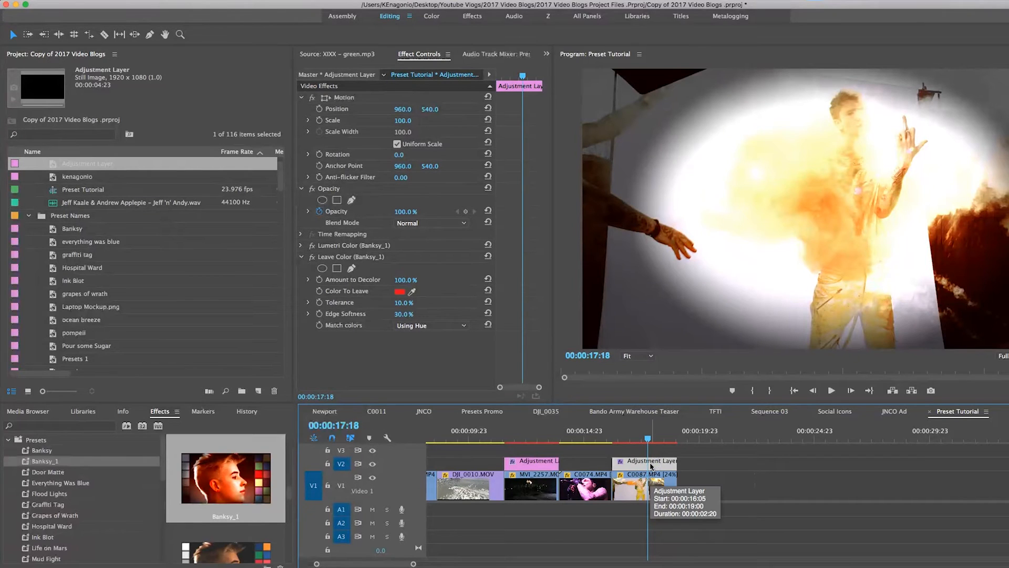
pyautogui.press('Delete')
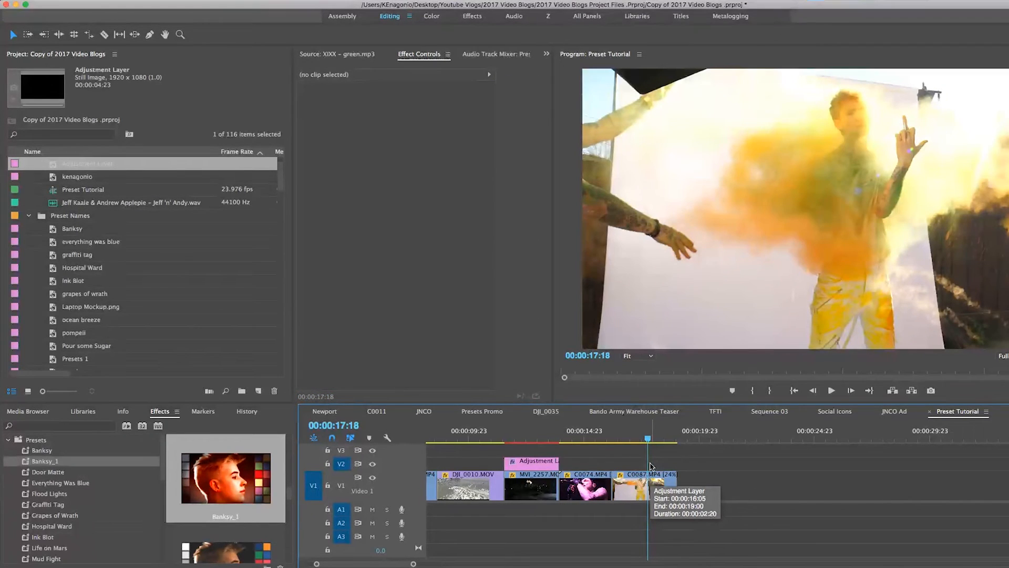
# Create a second 1920 x 1080, 23.976 fps adjustment layer and stretch it on V3 from DJI_0010.MOV's start to C0087.MP4's end.
pyautogui.click(257, 392)
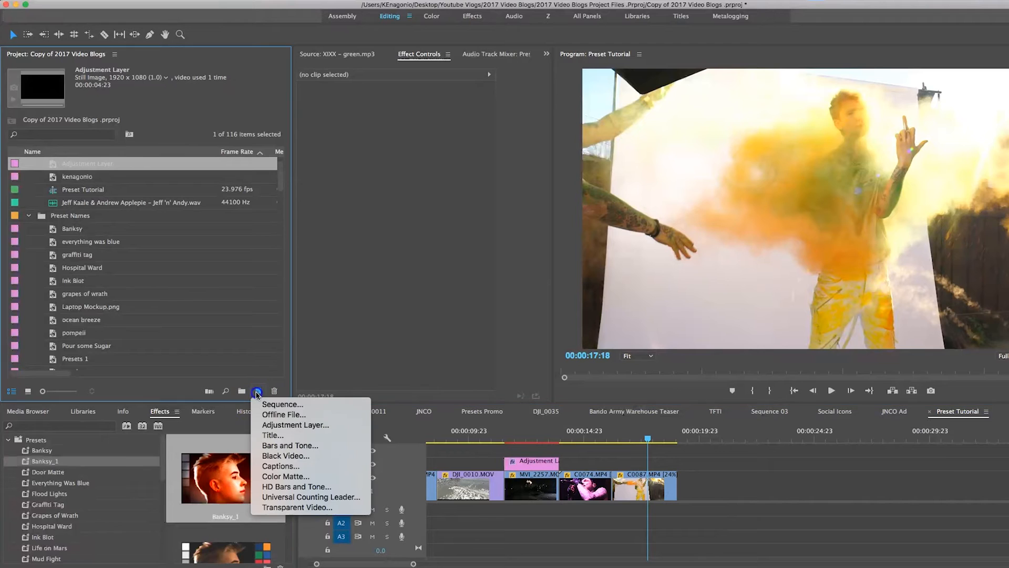
pyautogui.click(294, 425)
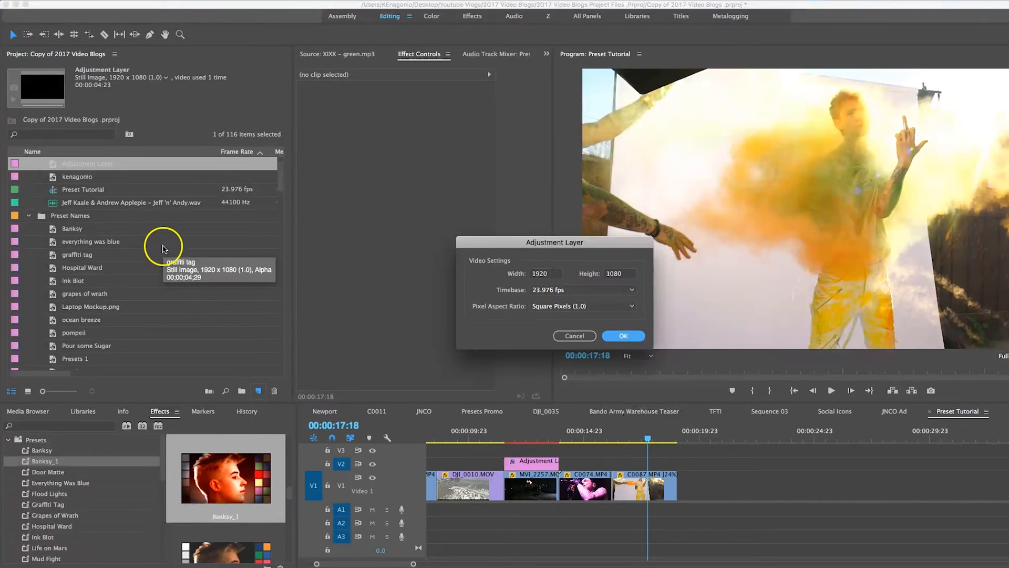
pyautogui.press('Return')
pyautogui.moveTo(52, 177); pyautogui.dragTo(614, 463)
pyautogui.moveTo(724, 463); pyautogui.dragTo(677, 463)
pyautogui.moveTo(615, 465); pyautogui.dragTo(438, 462)
pyautogui.scroll(1, 582, 453)
# Cut the V3 adjustment layer at both ends of MVI_2257.MOV and delete the middle piece.
pyautogui.click(542, 460)
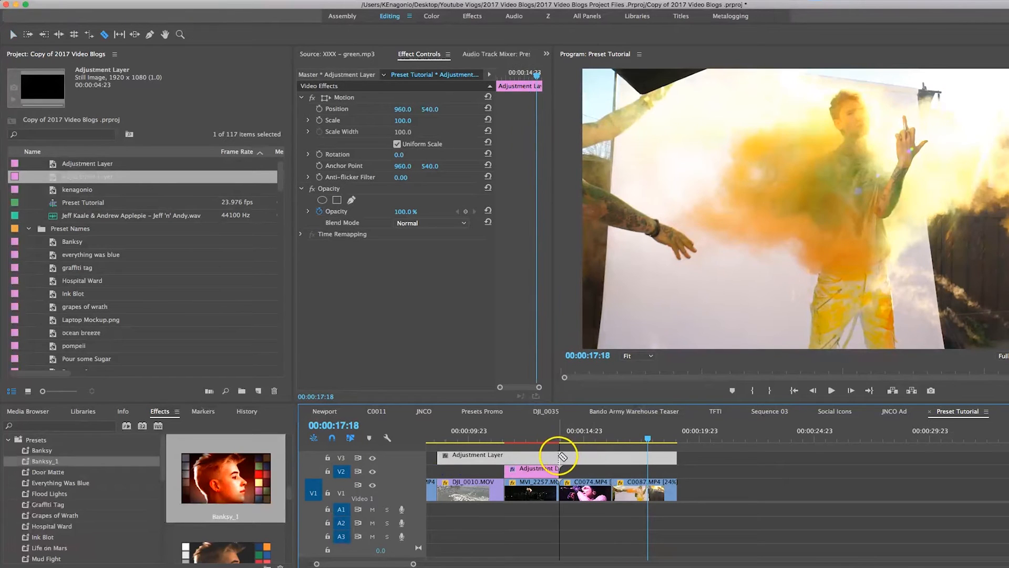
pyautogui.click(559, 456)
pyautogui.click(504, 456)
pyautogui.press('v')
pyautogui.click(532, 462)
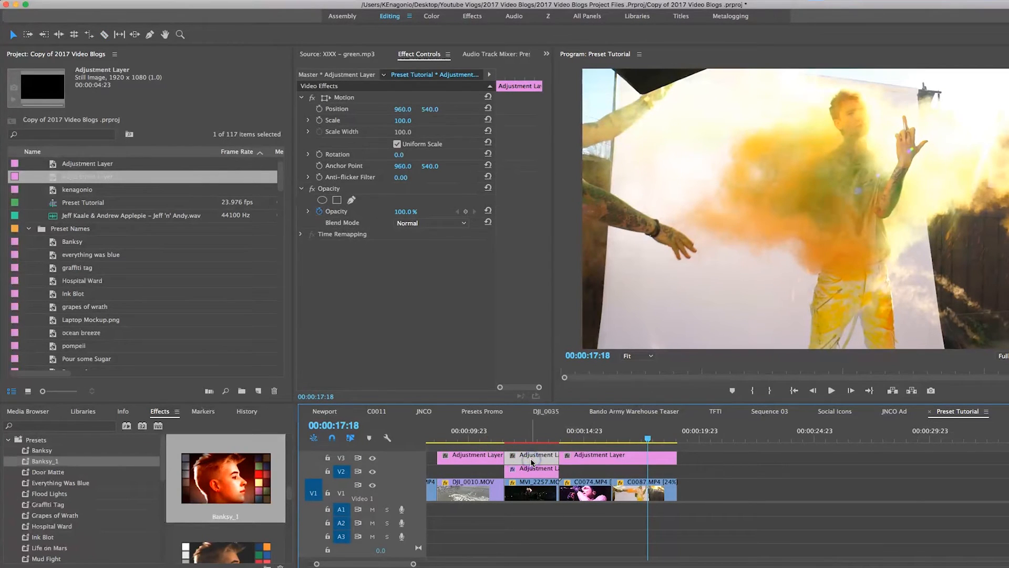
pyautogui.press('Delete')
# Move the V3 adjustment layer piece above C0074.MP4 and C0087.MP4 to V2 beyond the last clip, and place the playhead at 00:00:12:16.
pyautogui.click(531, 428)
pyautogui.click(542, 470)
pyautogui.moveTo(590, 453); pyautogui.dragTo(803, 469)
pyautogui.moveTo(559, 469)
pyautogui.mouseDown()
pyautogui.moveTo(676, 469)
pyautogui.moveTo(681, 478)
pyautogui.moveTo(679, 470)
pyautogui.moveTo(560, 472)
pyautogui.mouseUp()
pyautogui.click(643, 434)
pyautogui.click(852, 268)
pyautogui.click(531, 436)
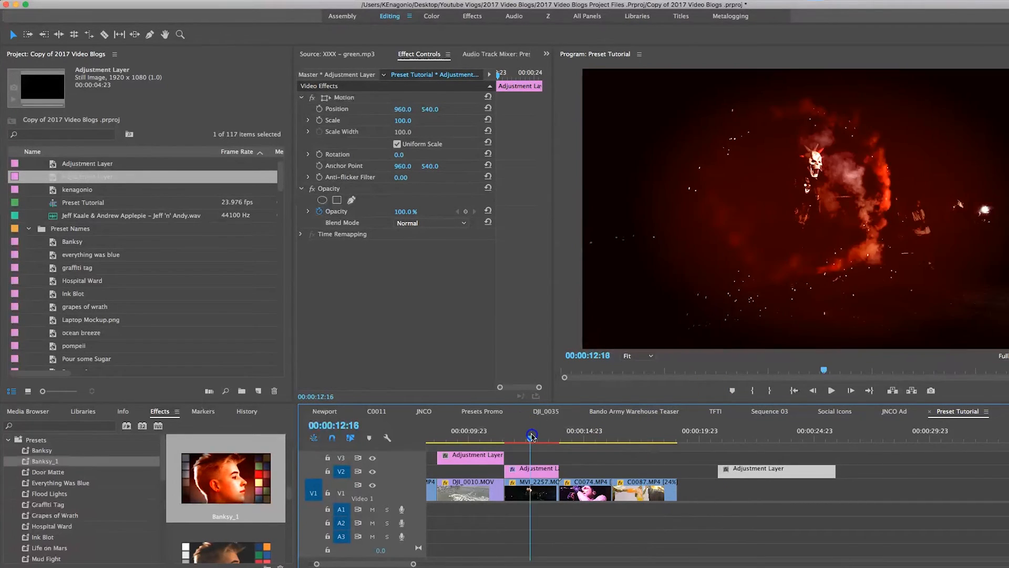
# Move the separated plain adjustment layer on V2 over C0074.MP4 and C0087.MP4, and place the playhead at 00:00:16:15.
pyautogui.click(528, 472)
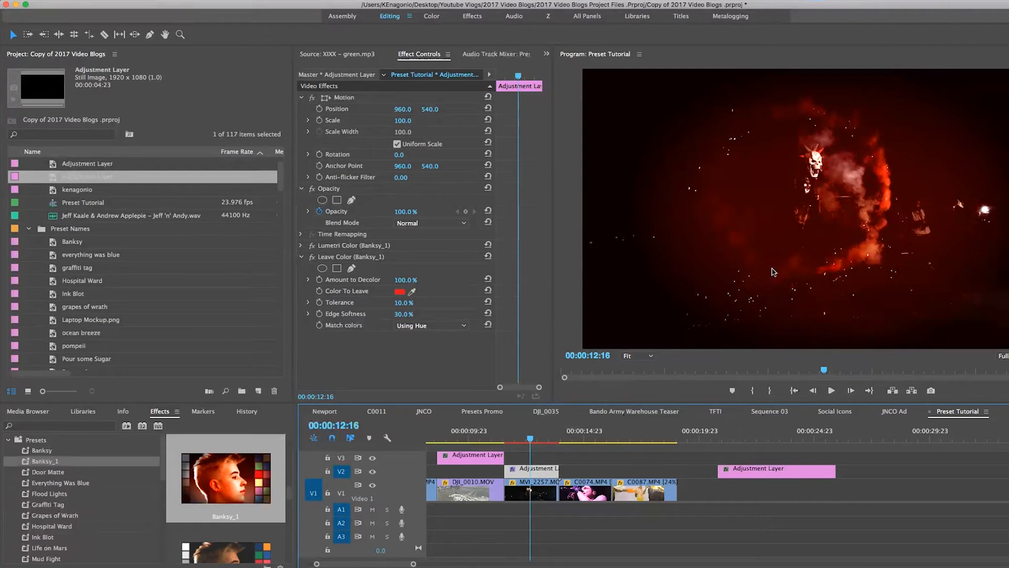
pyautogui.click(540, 440)
pyautogui.moveTo(759, 470); pyautogui.dragTo(605, 471)
pyautogui.click(622, 442)
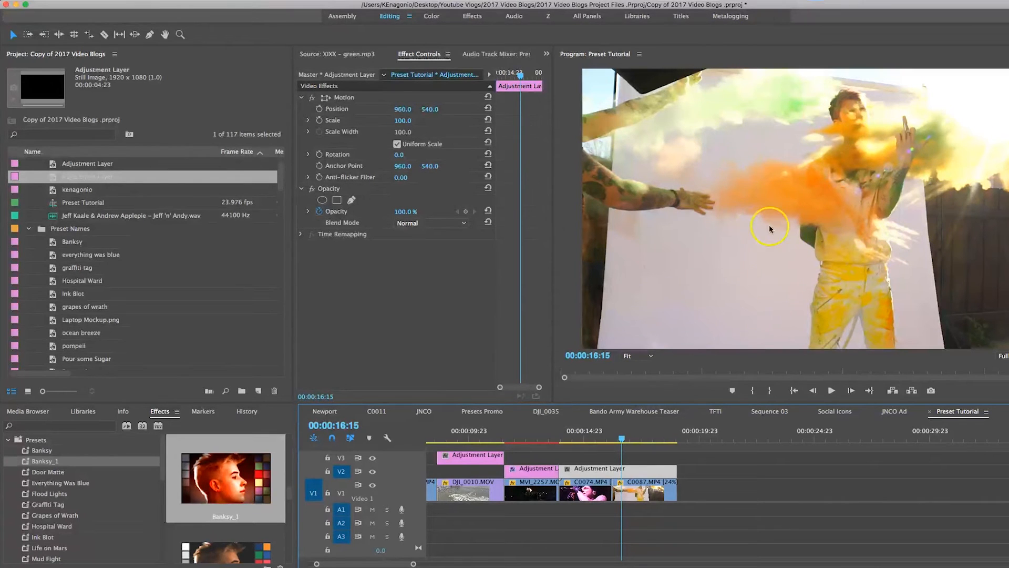
# Apply the Everything Was Blue preset to the V2 adjustment layer above C0074.MP4 and C0087.MP4.
pyautogui.scroll(-5, 90, 496)
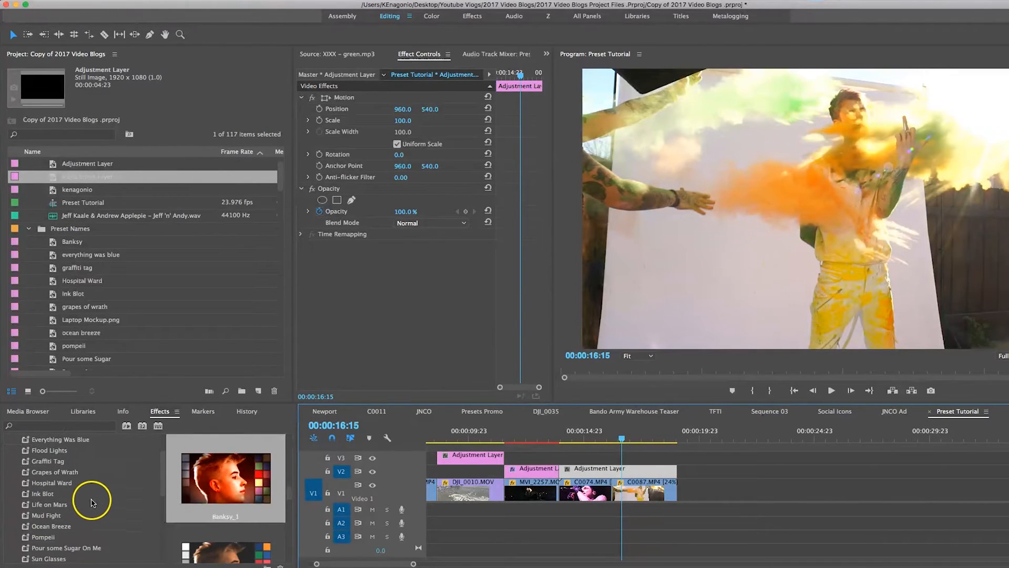
pyautogui.click(70, 524)
pyautogui.scroll(-2, 73, 529)
pyautogui.click(90, 494)
pyautogui.scroll(3, 91, 485)
pyautogui.scroll(5, 90, 484)
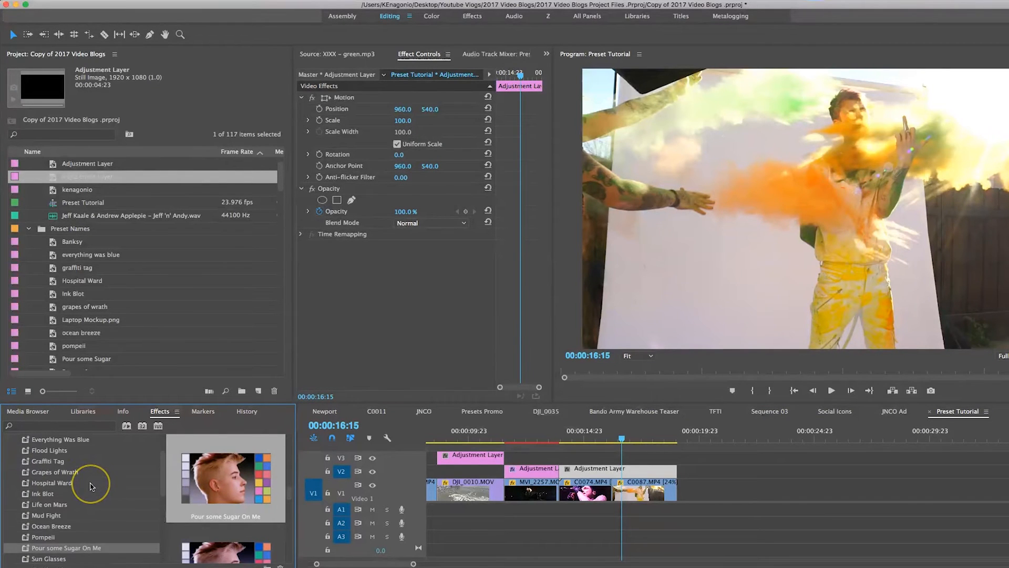
pyautogui.click(85, 473)
pyautogui.moveTo(596, 463)
pyautogui.mouseDown()
pyautogui.moveTo(605, 441)
pyautogui.moveTo(588, 441)
pyautogui.moveTo(645, 443)
pyautogui.moveTo(634, 444)
pyautogui.moveTo(631, 468)
pyautogui.moveTo(612, 468)
pyautogui.mouseUp()
# Split the V2 adjustment layer partway through C0087.MP4 and play the clip up to 00:00:17:15.
pyautogui.press('space')
pyautogui.press('space')
pyautogui.click(629, 435)
pyautogui.press('space')
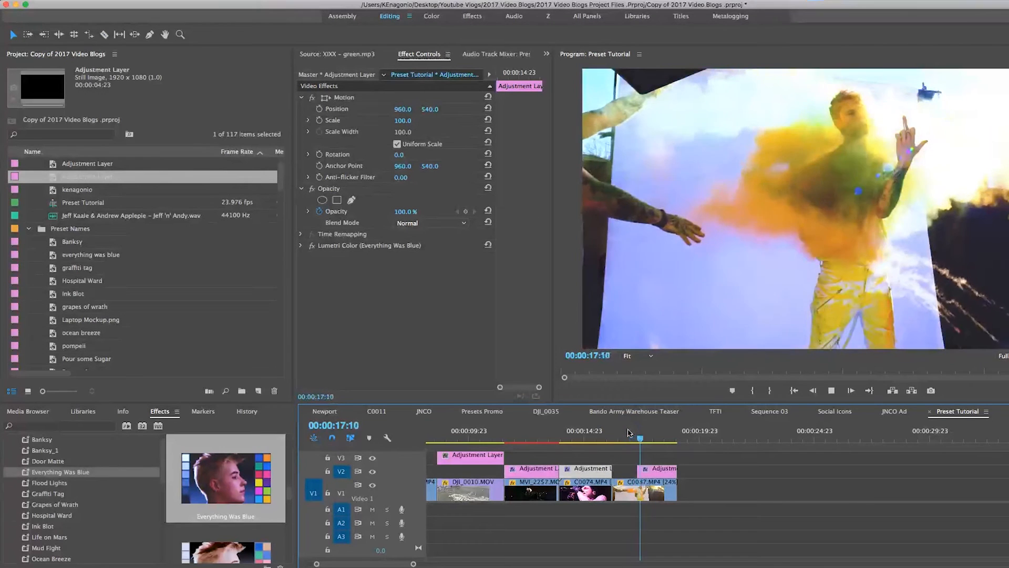
pyautogui.press('space')
# Delete the V2 adjustment layer piece above C0074.MP4 and extend the remaining piece back to C0087.MP4's start.
pyautogui.moveTo(611, 471); pyautogui.dragTo(670, 472)
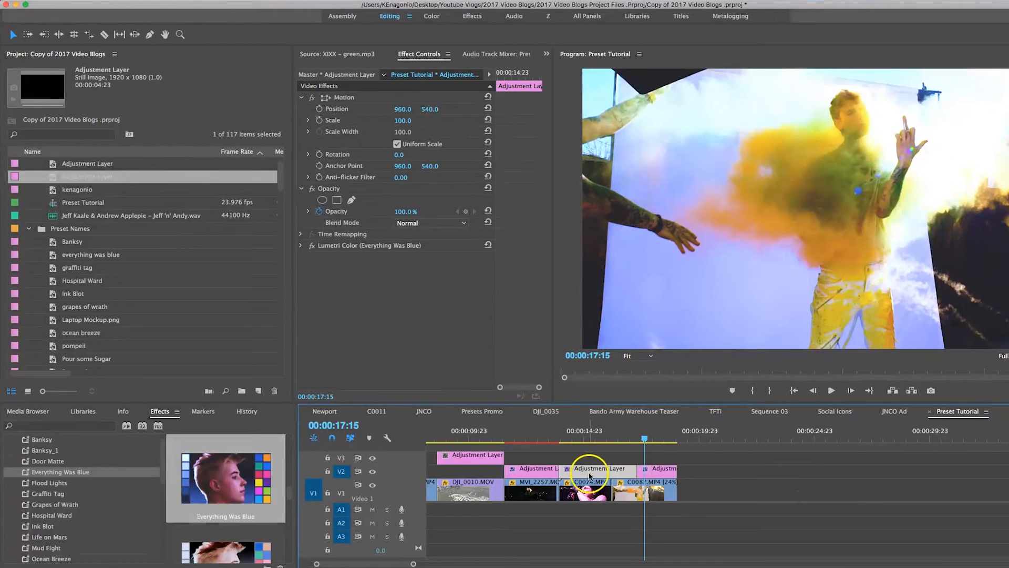
pyautogui.press('Delete')
pyautogui.click(657, 474)
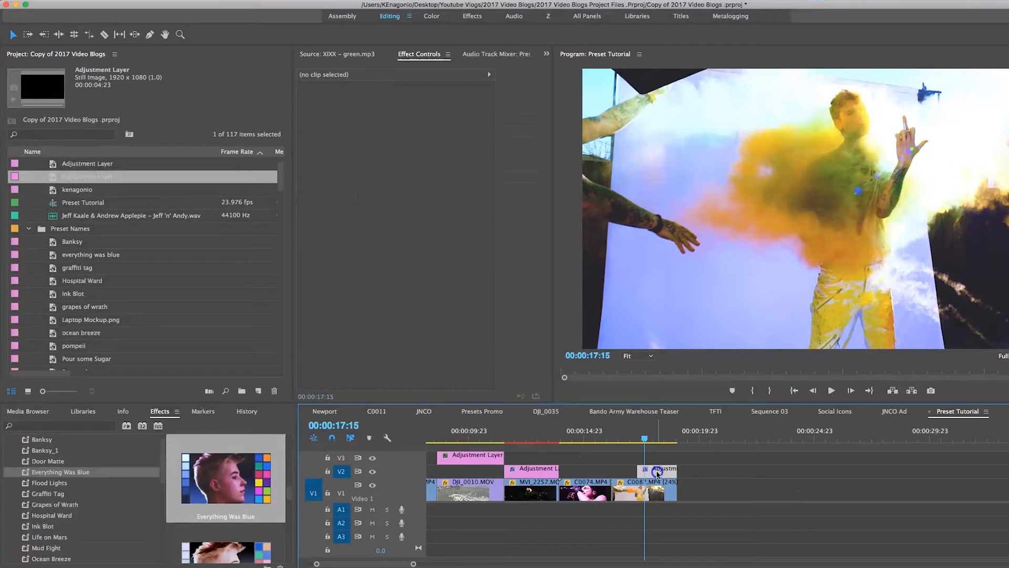
pyautogui.moveTo(640, 471); pyautogui.dragTo(614, 471)
pyautogui.scroll(4, 642, 474)
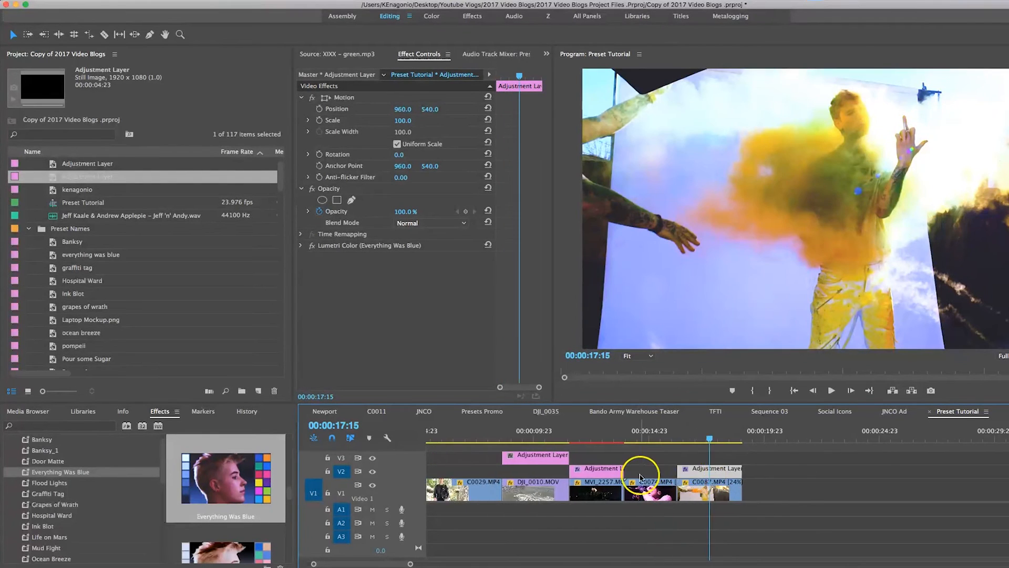
# Try the Everything Was Blue preset on the V3 adjustment layer above DJI_0010.MOV at 00:00:10:00, and undo it.
pyautogui.click(599, 439)
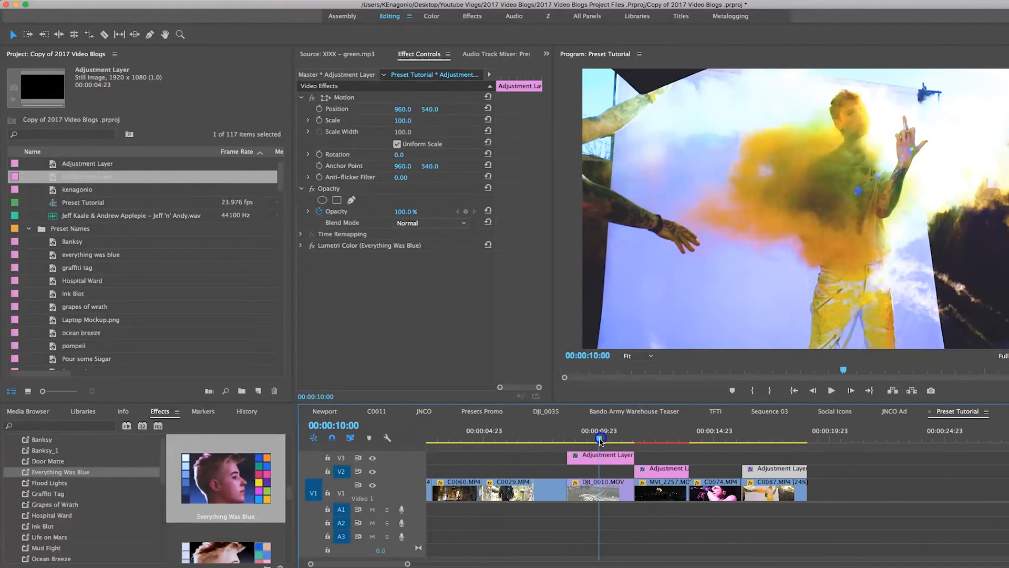
pyautogui.click(606, 461)
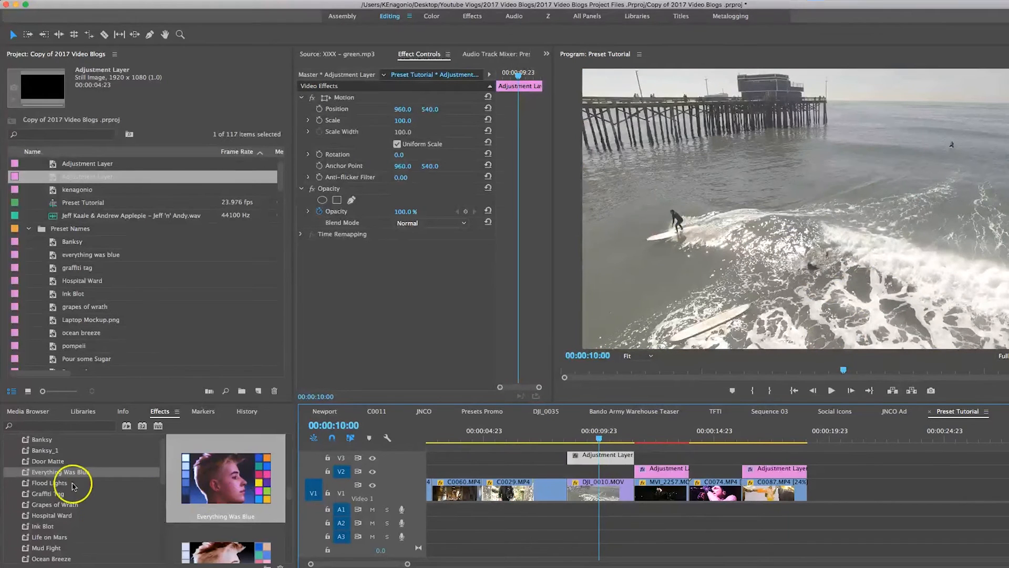
pyautogui.moveTo(74, 471); pyautogui.dragTo(584, 455)
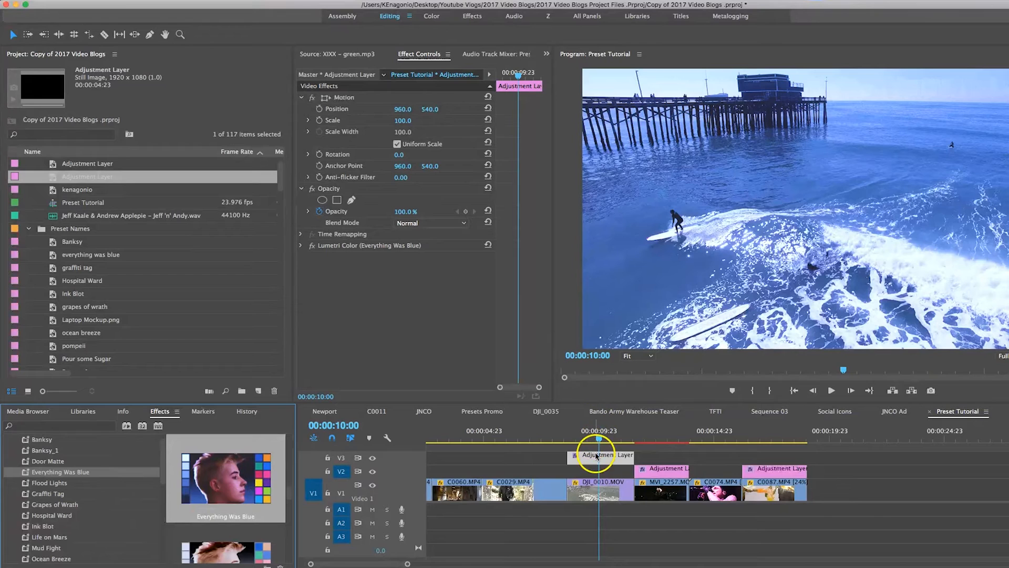
pyautogui.press('super+z')
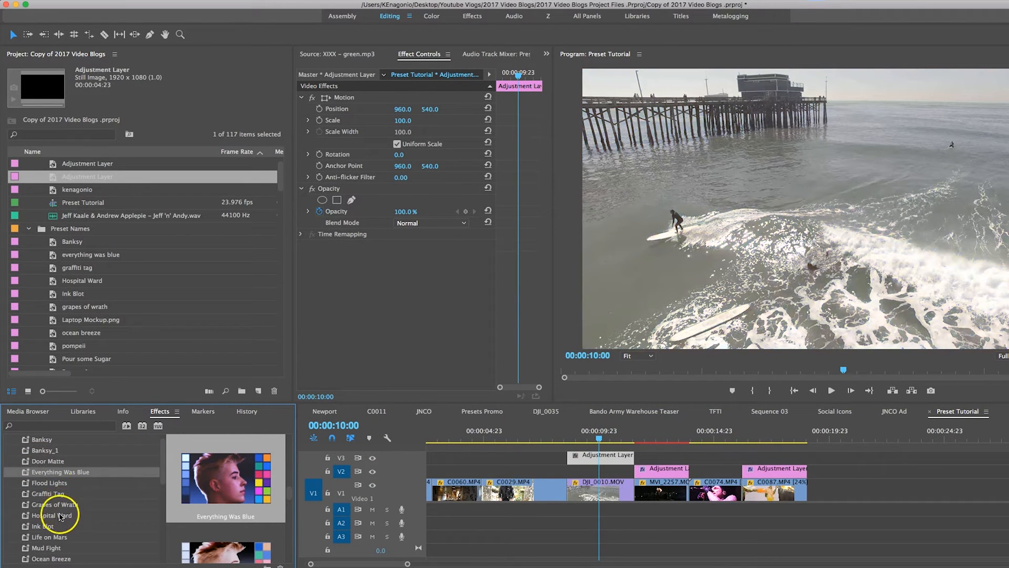
# Apply the Ocean Breeze preset to the V3 adjustment layer above DJI_0010.MOV.
pyautogui.scroll(-2, 61, 517)
pyautogui.click(64, 526)
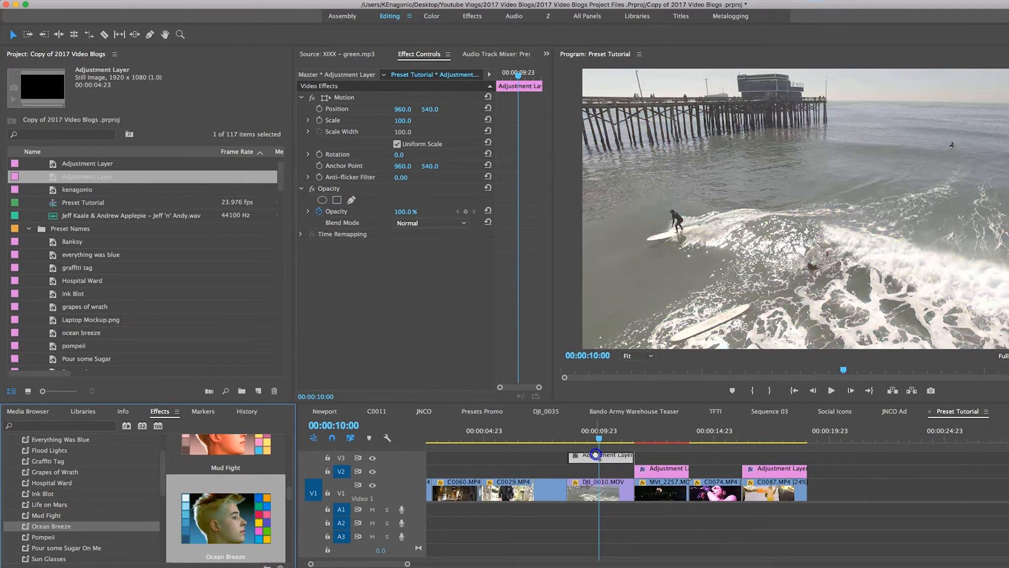
pyautogui.moveTo(596, 454); pyautogui.dragTo(596, 455)
# Cut the Ocean Breeze adjustment layer on V3 at 00:00:10:03 and delete the piece before the cut.
pyautogui.moveTo(599, 436); pyautogui.dragTo(602, 457)
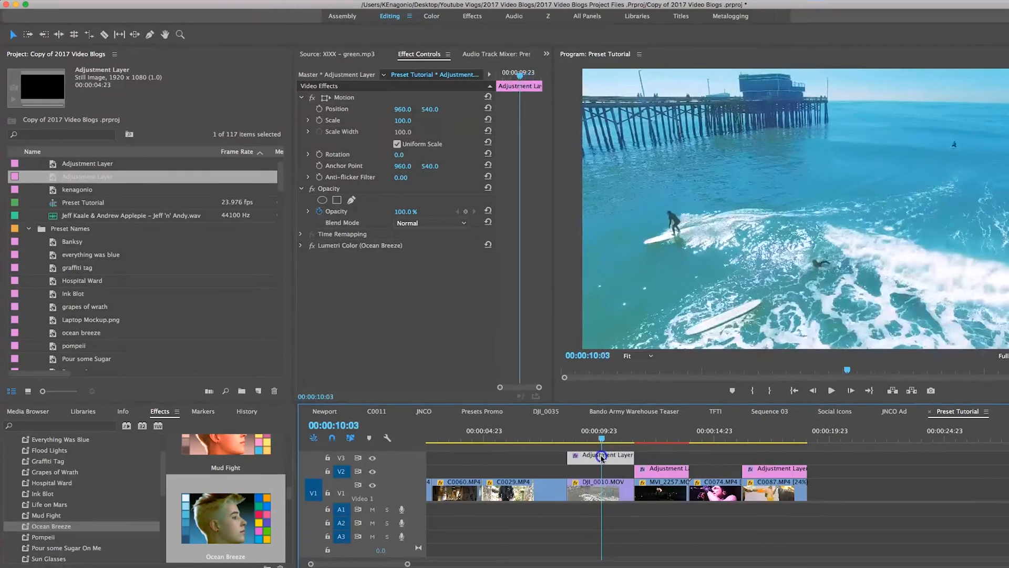
pyautogui.press('c')
pyautogui.click(601, 457)
pyautogui.press('Delete')
# Play DJI_0010.MOV across the adjustment layer's start to compare the ungraded and graded footage.
pyautogui.click(593, 447)
pyautogui.press('space')
pyautogui.click(576, 432)
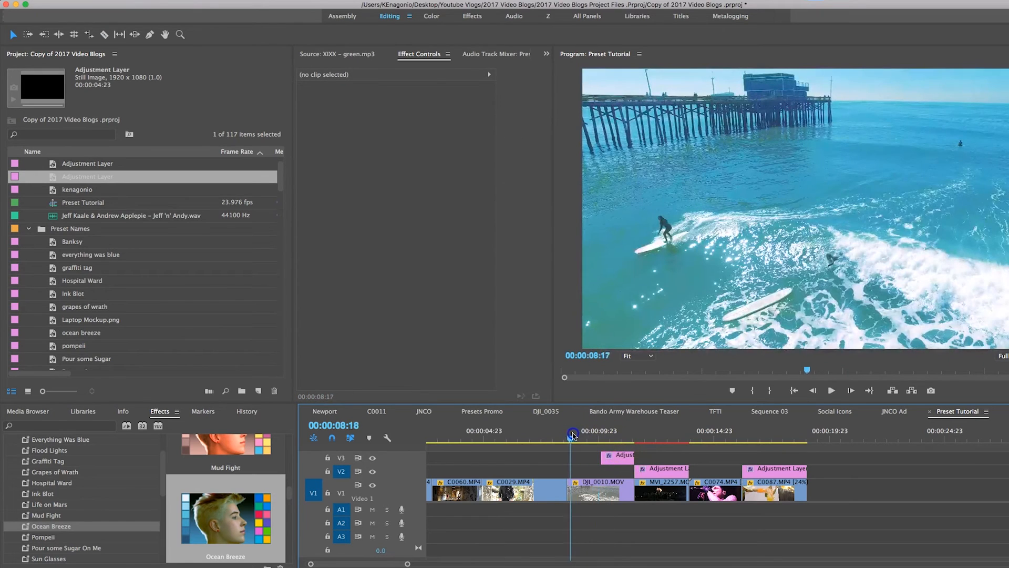
pyautogui.moveTo(572, 434); pyautogui.dragTo(576, 434)
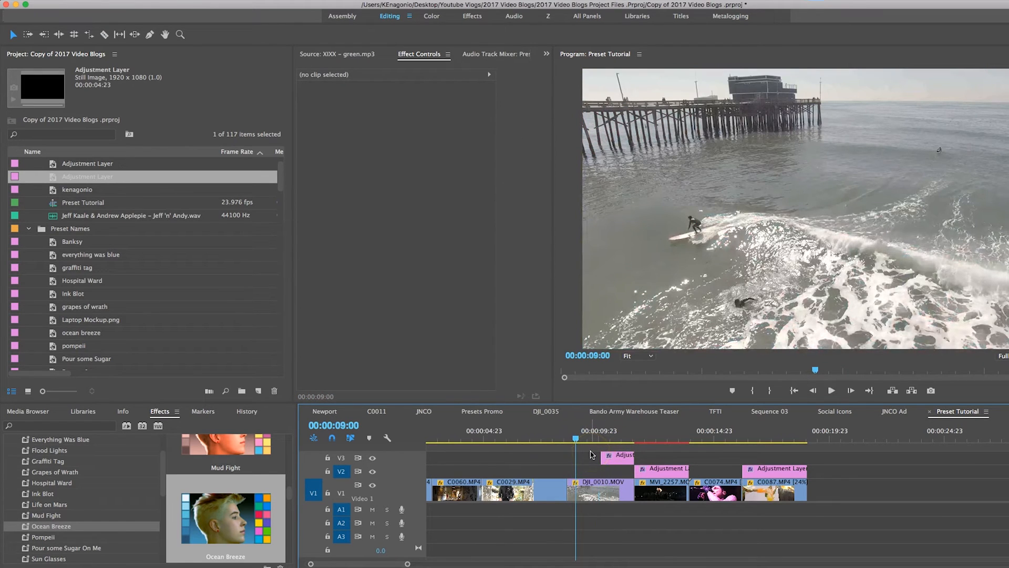
pyautogui.press('space')
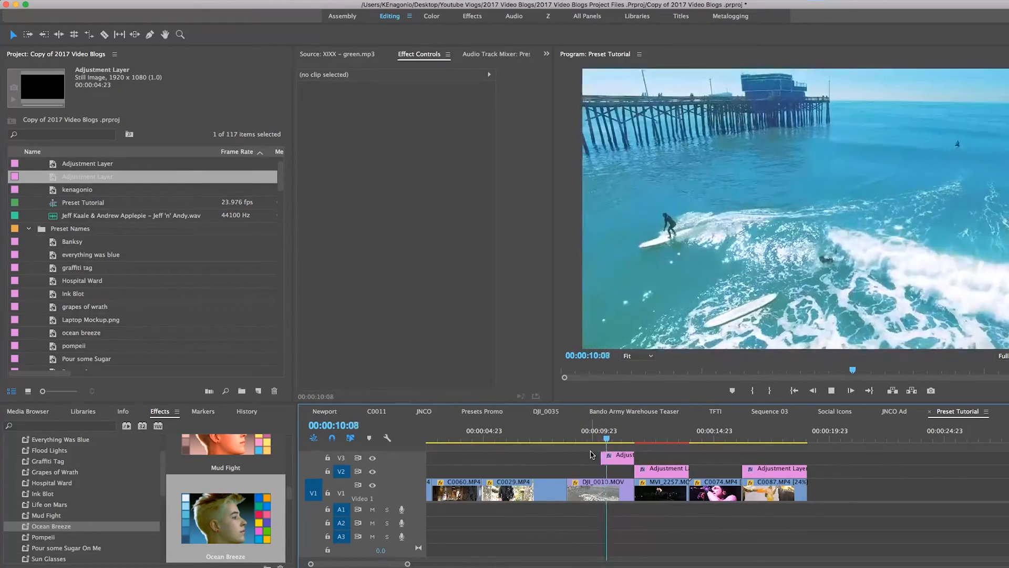
pyautogui.press('space')
pyautogui.click(581, 437)
pyautogui.press('space')
pyautogui.press('space')
# Extend the V3 adjustment layer back to C0029.MP4's start, split it at DJI_0010.MOV's start, and select the first piece with the playhead at 00:00:06:16.
pyautogui.moveTo(601, 455); pyautogui.dragTo(484, 458)
pyautogui.click(596, 435)
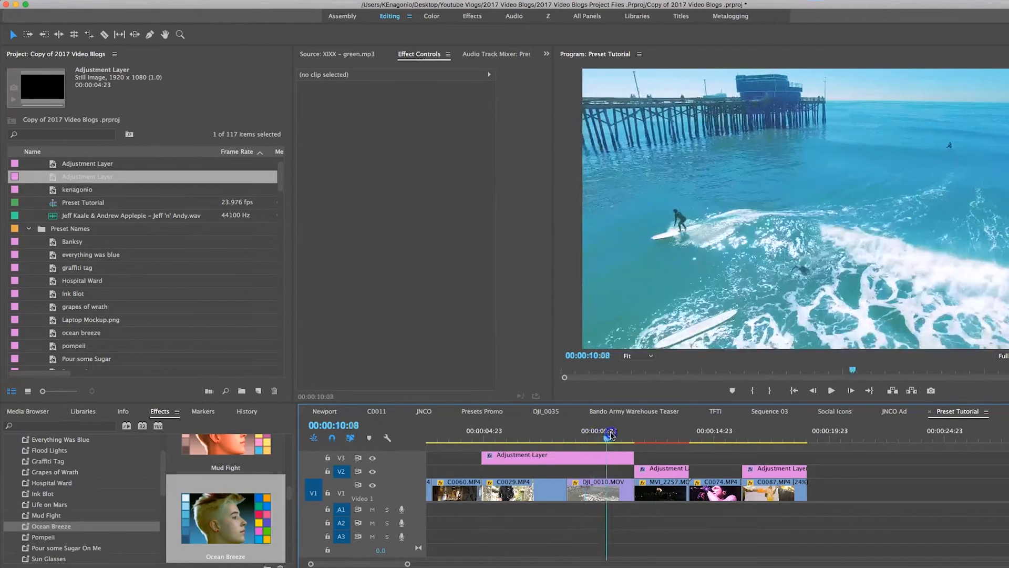
pyautogui.moveTo(596, 435); pyautogui.dragTo(523, 435)
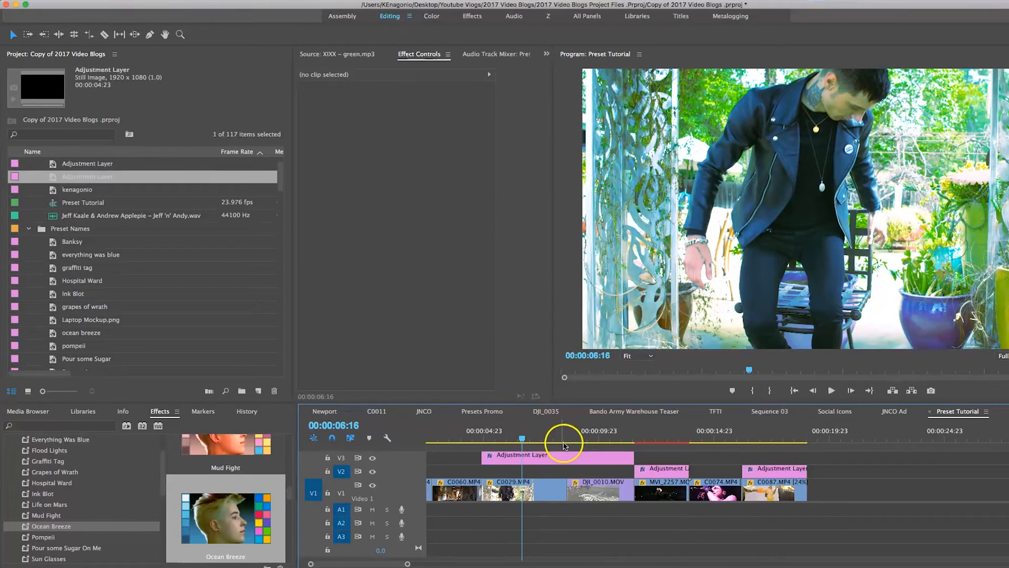
pyautogui.click(537, 455)
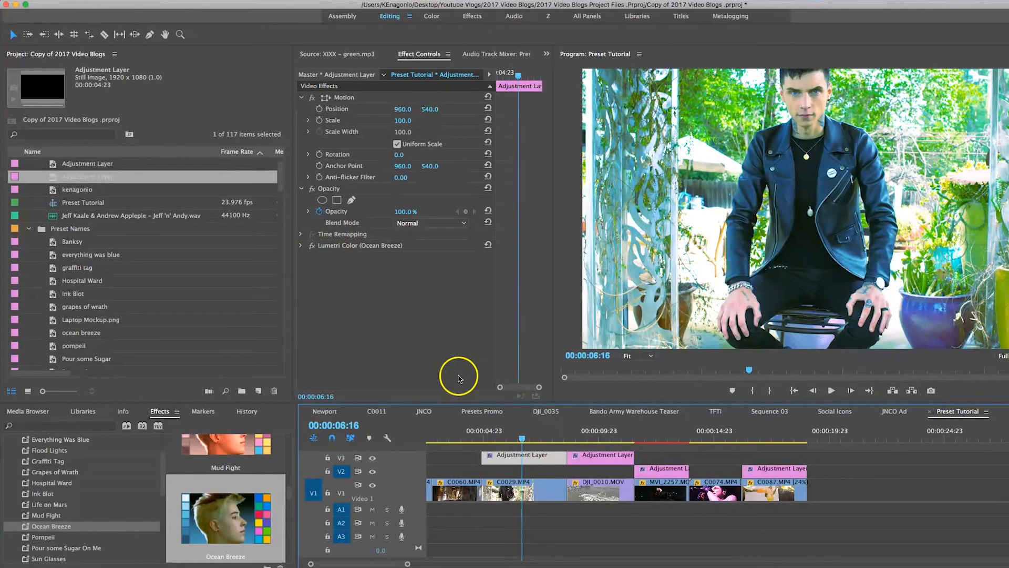
pyautogui.click(515, 461)
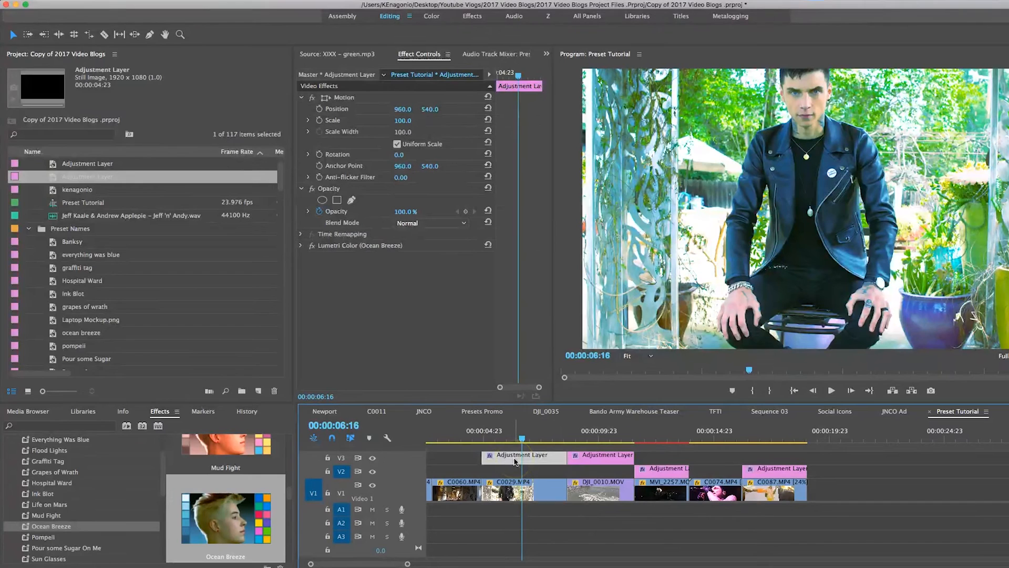
# Examine the Ocean Breeze Lumetri Color settings of the adjustment layer above C0029.MP4, including Basic Correction, RGB Curves and Hue Saturation Curve.
pyautogui.click(301, 246)
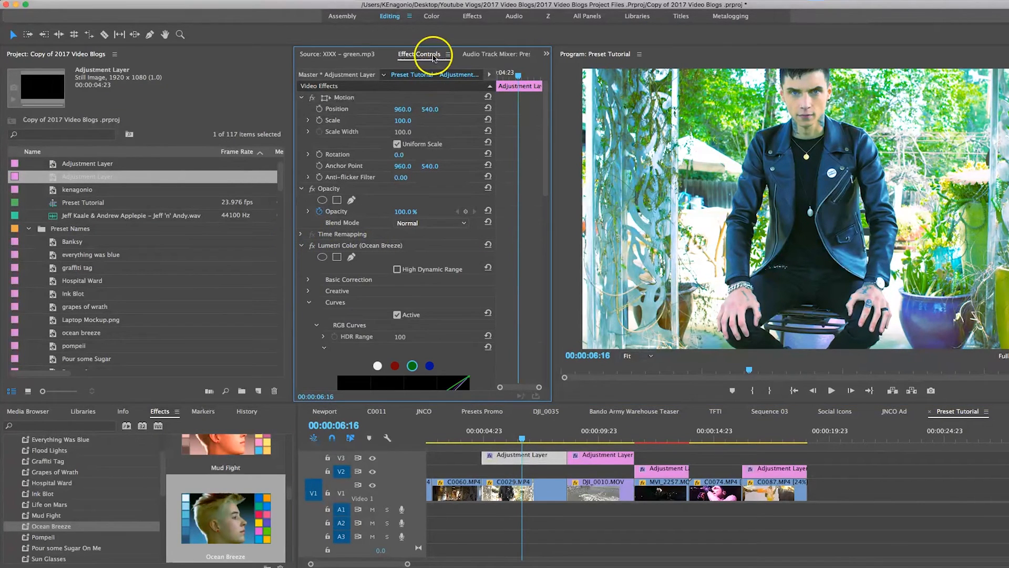
pyautogui.click(358, 243)
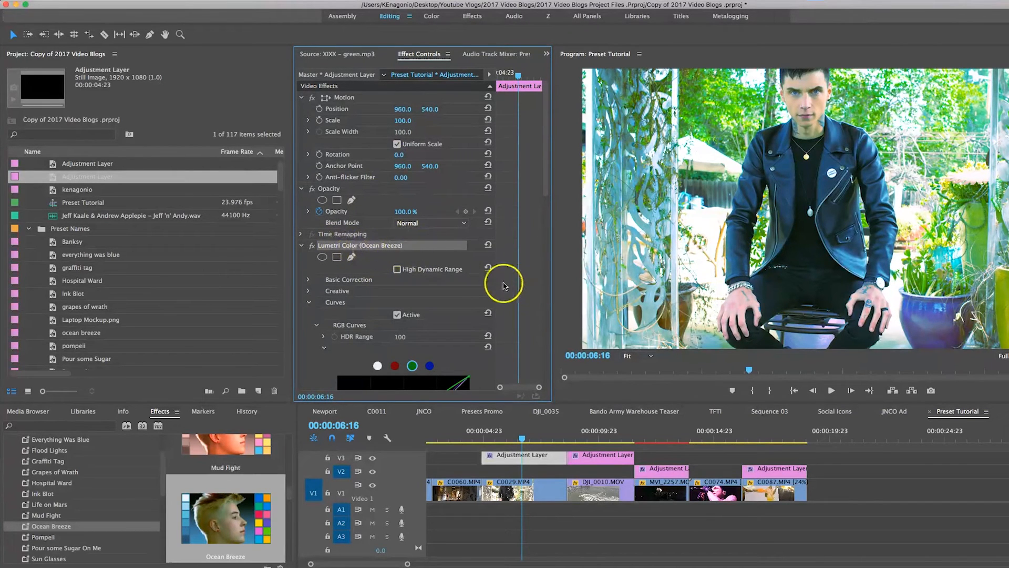
pyautogui.scroll(-2, 510, 280)
pyautogui.scroll(-10, 510, 280)
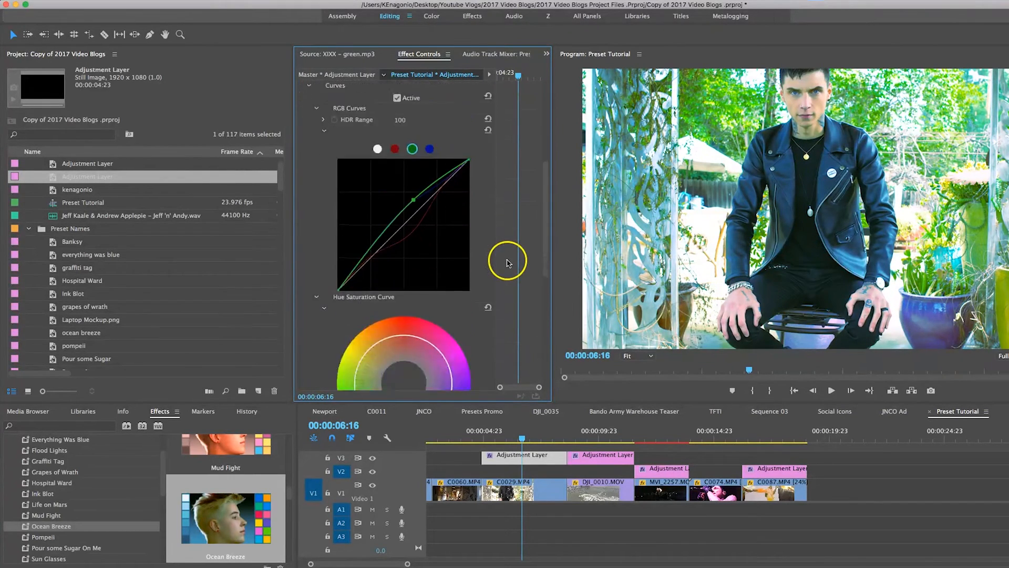
pyautogui.scroll(-8, 507, 317)
pyautogui.scroll(15, 510, 318)
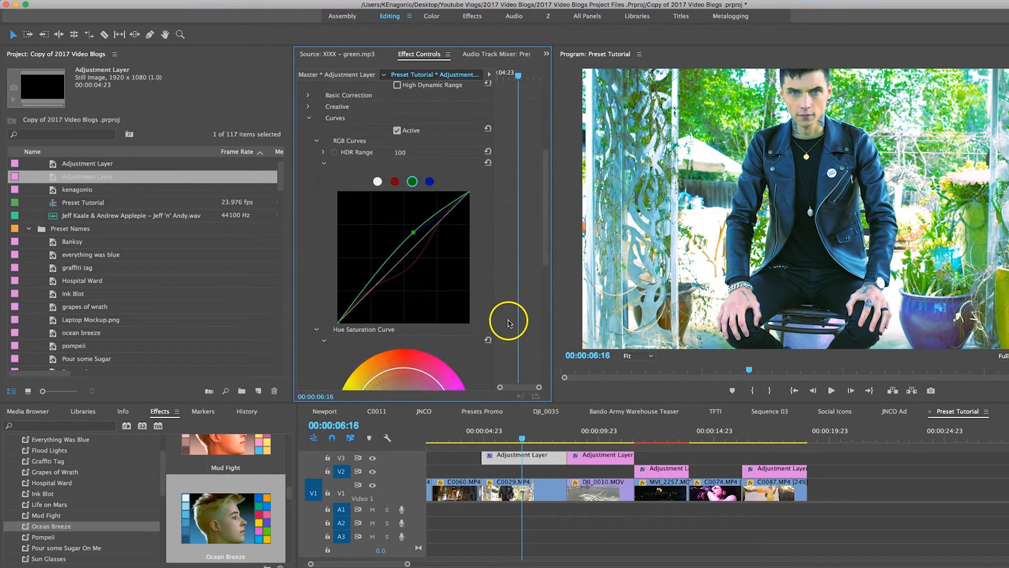
pyautogui.click(309, 192)
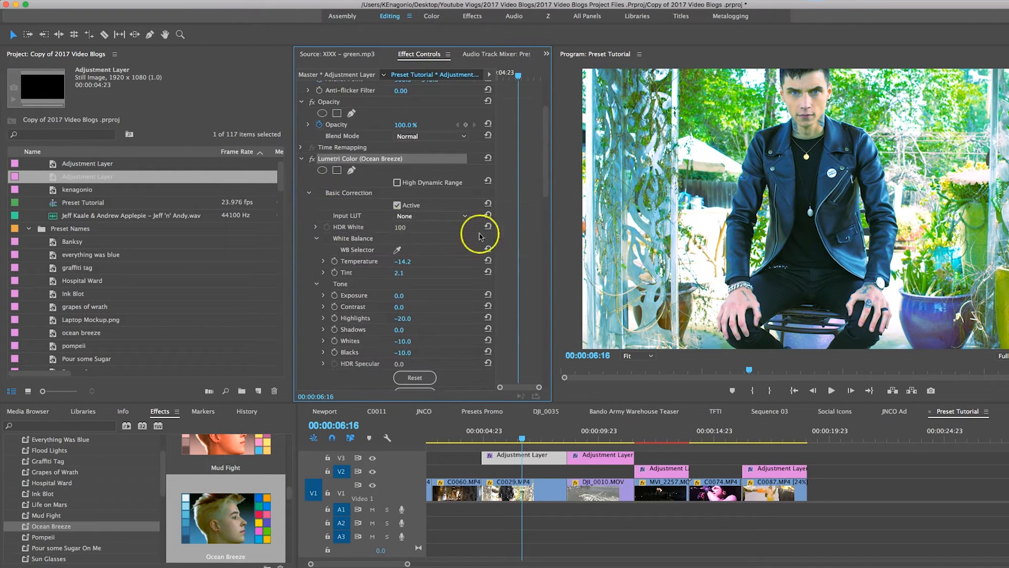
pyautogui.scroll(-1, 522, 255)
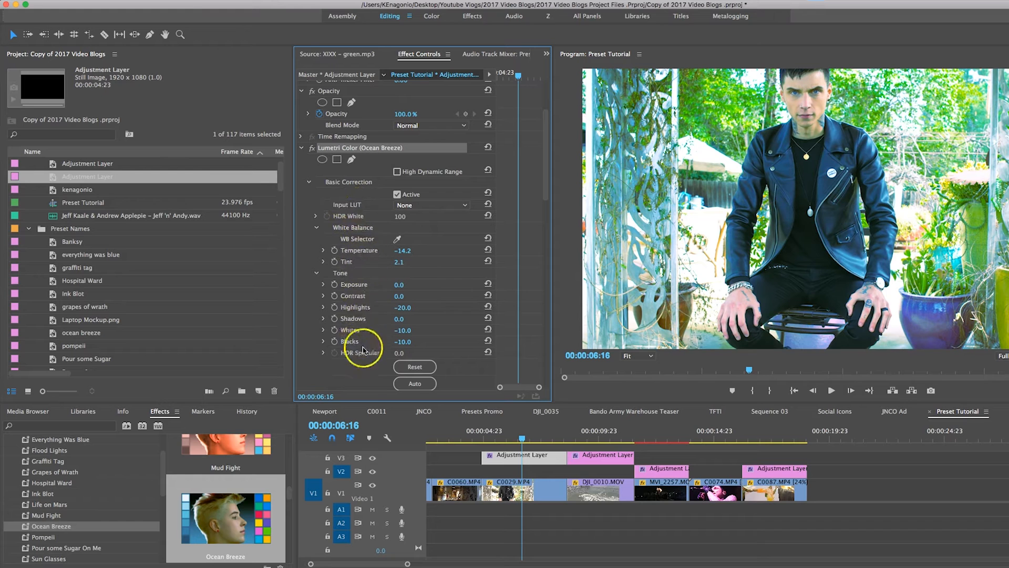
pyautogui.scroll(-10, 313, 334)
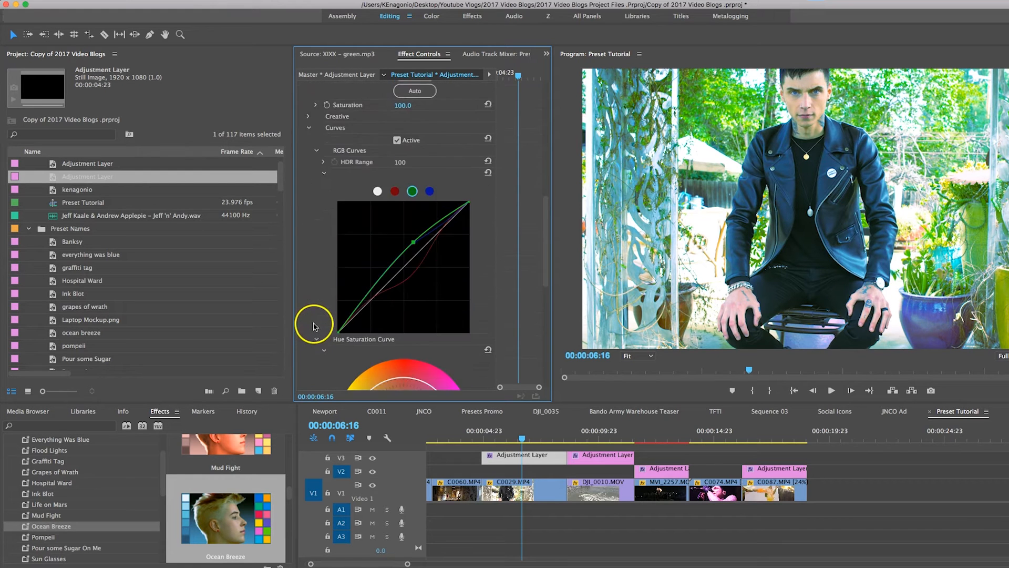
pyautogui.scroll(10, 532, 320)
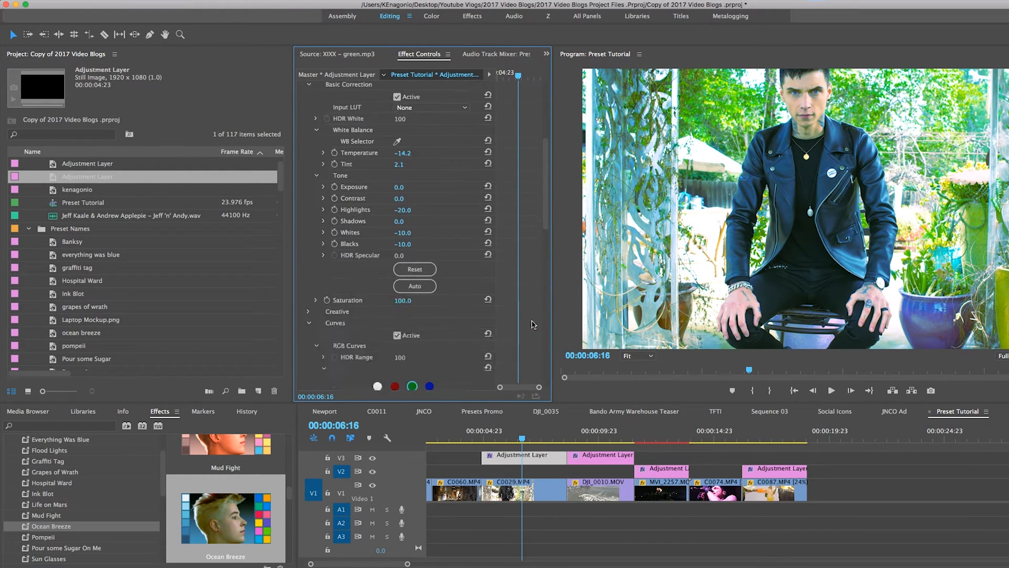
pyautogui.scroll(3, 534, 293)
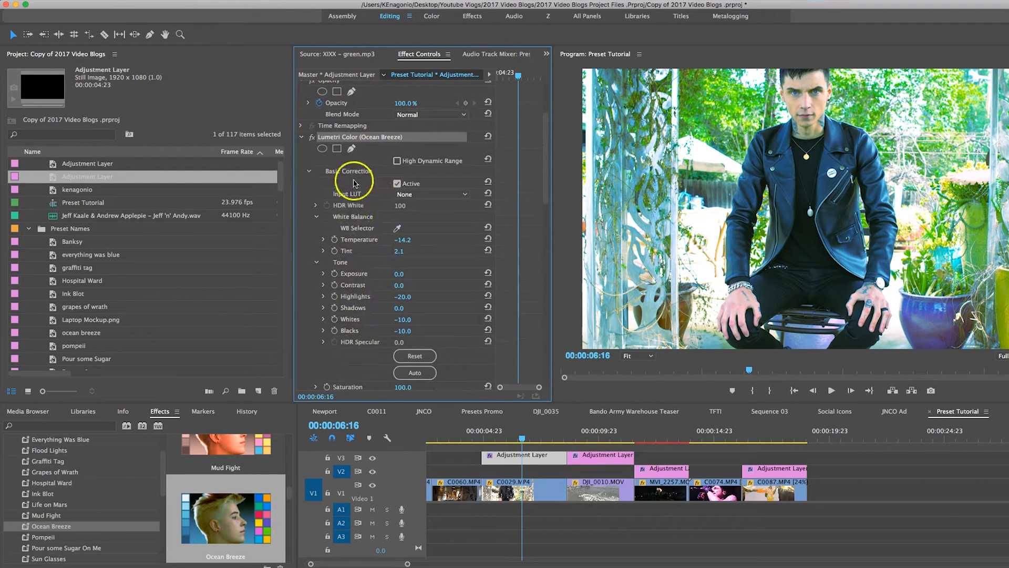
pyautogui.scroll(-3, 516, 274)
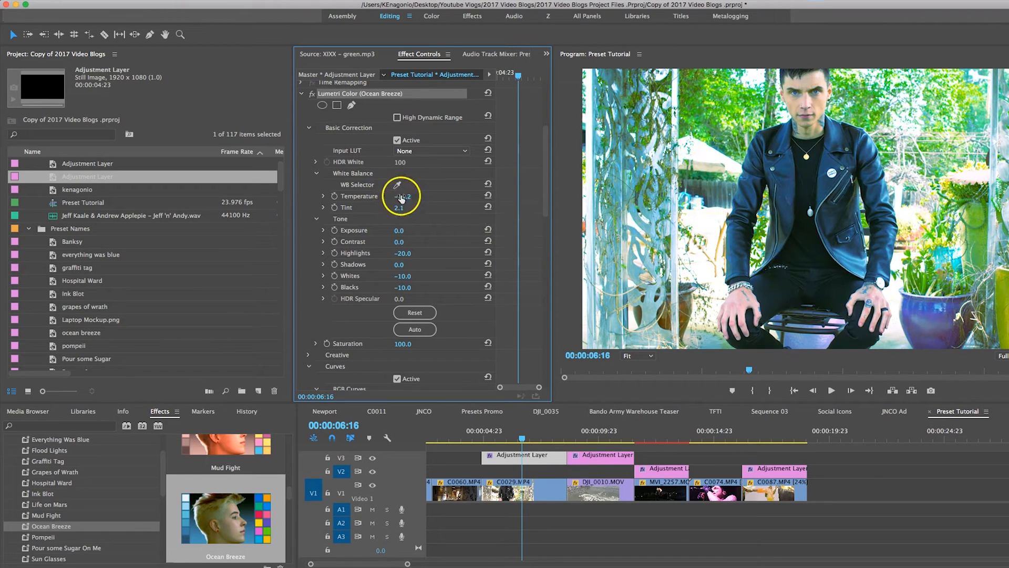
# Set the Ocean Breeze effect's Temperature to 100.0 and review its RGB Curves and Hue Saturation Curve.
pyautogui.click(447, 195)
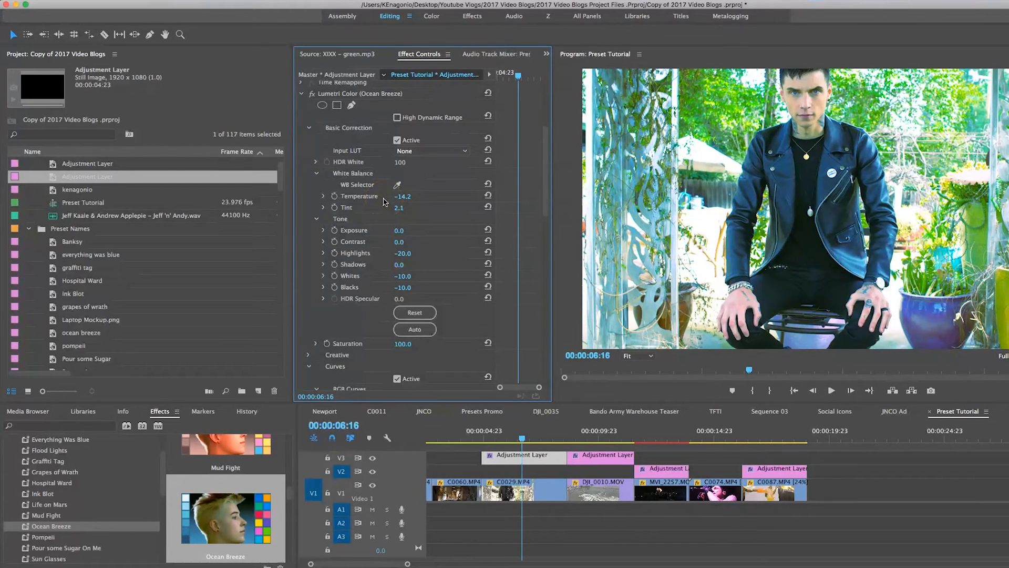
pyautogui.click(402, 198)
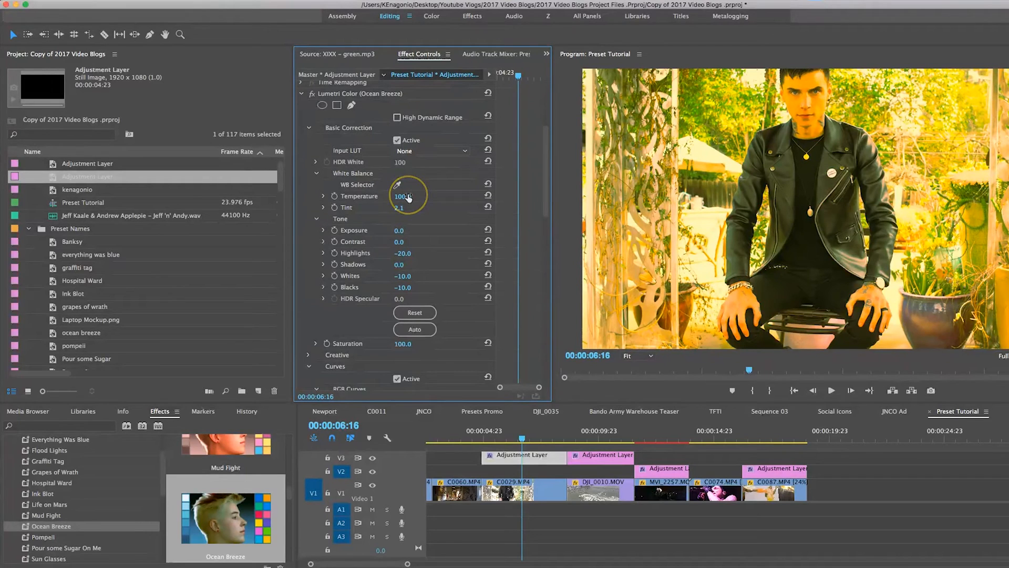
pyautogui.scroll(-10, 535, 230)
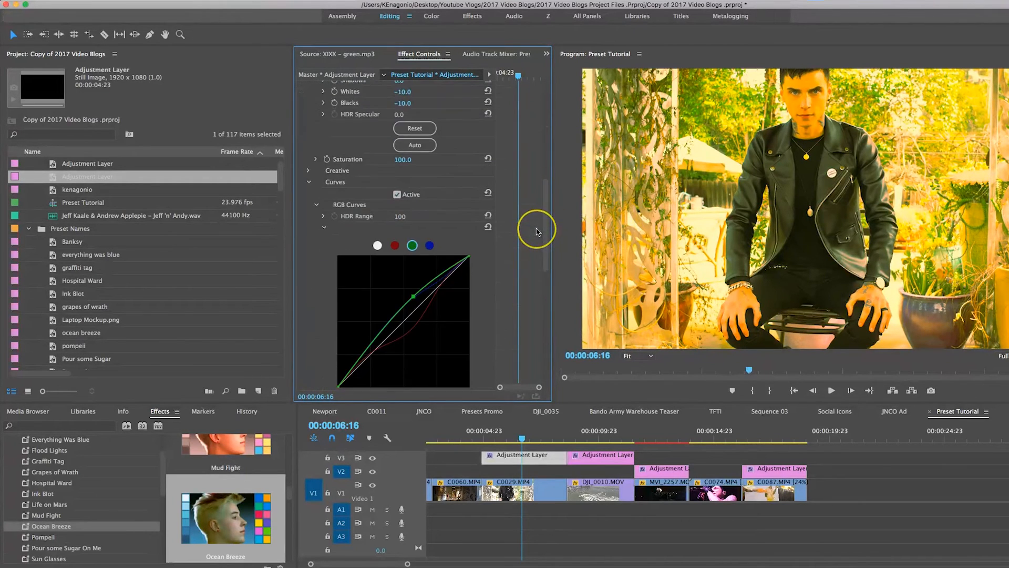
pyautogui.scroll(-1, 536, 231)
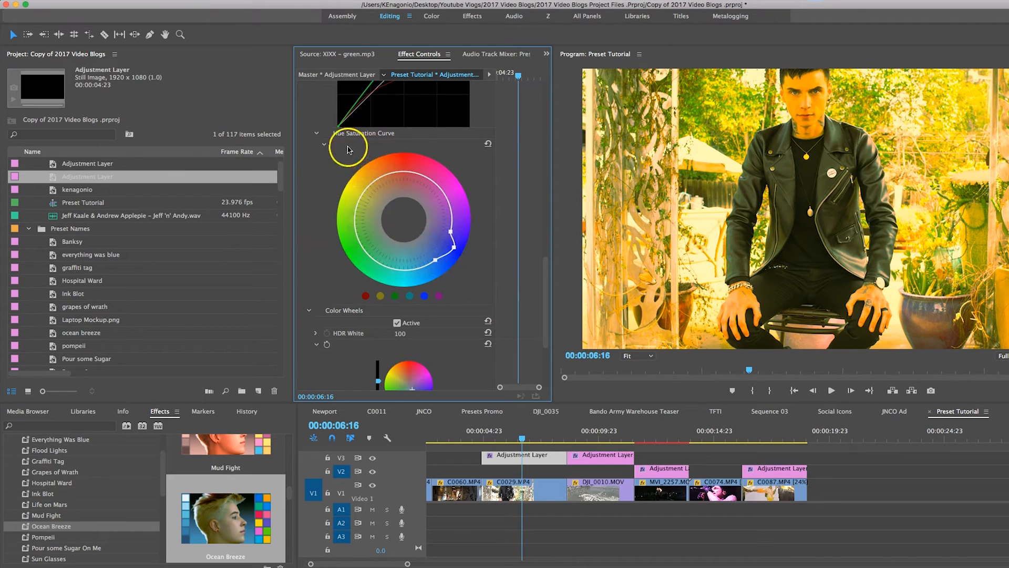
pyautogui.scroll(15, 534, 187)
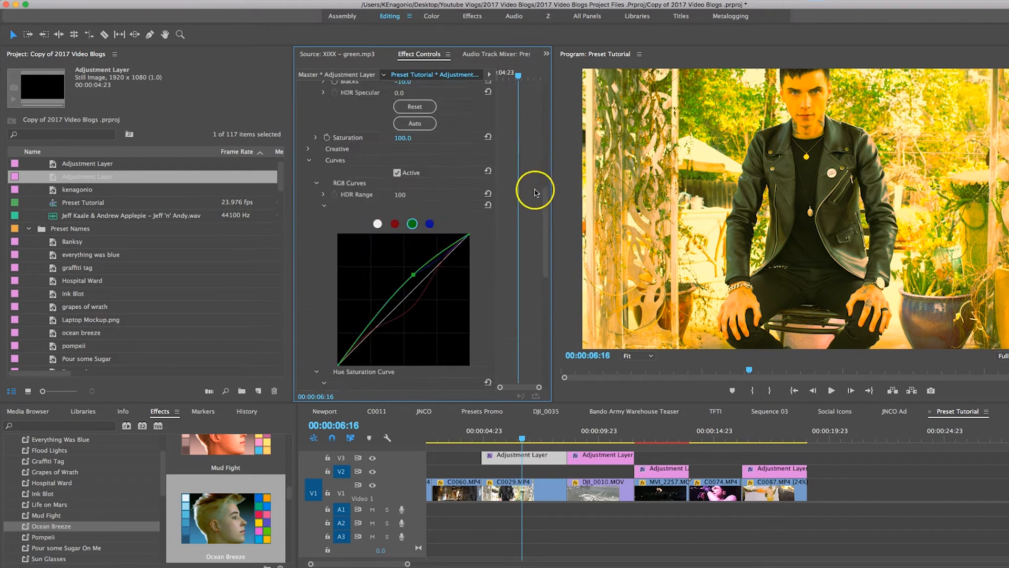
pyautogui.scroll(-15, 535, 192)
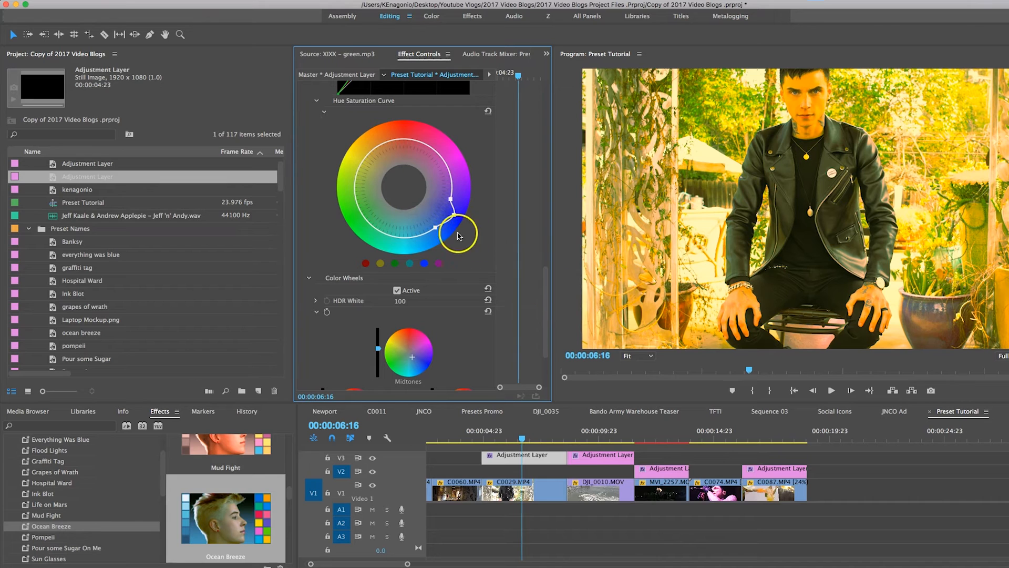
# Try a Temperature of -100.0 in the Ocean Breeze effect's Basic Correction and undo the change.
pyautogui.scroll(5, 539, 288)
pyautogui.scroll(6, 538, 288)
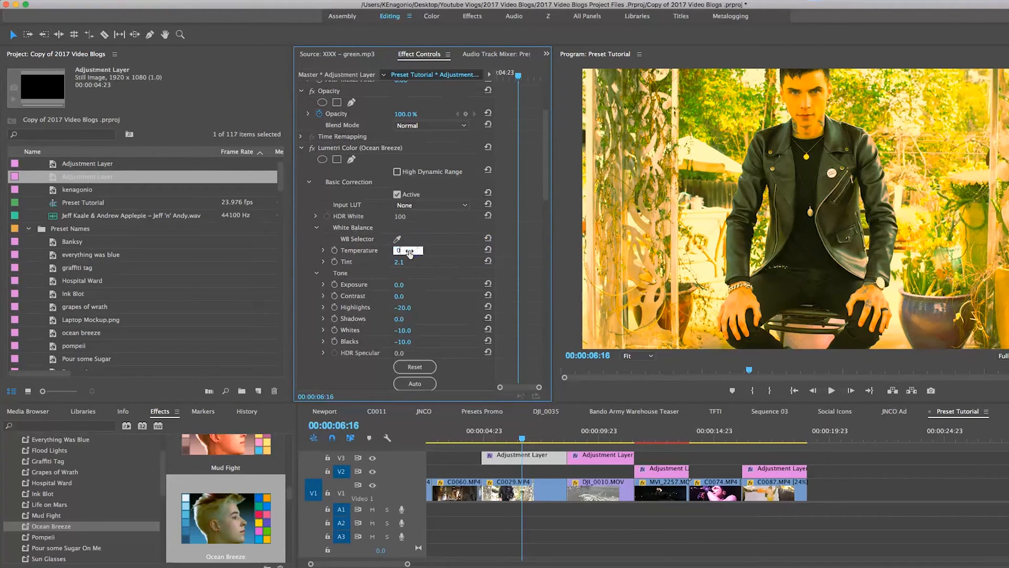
pyautogui.press('Return')
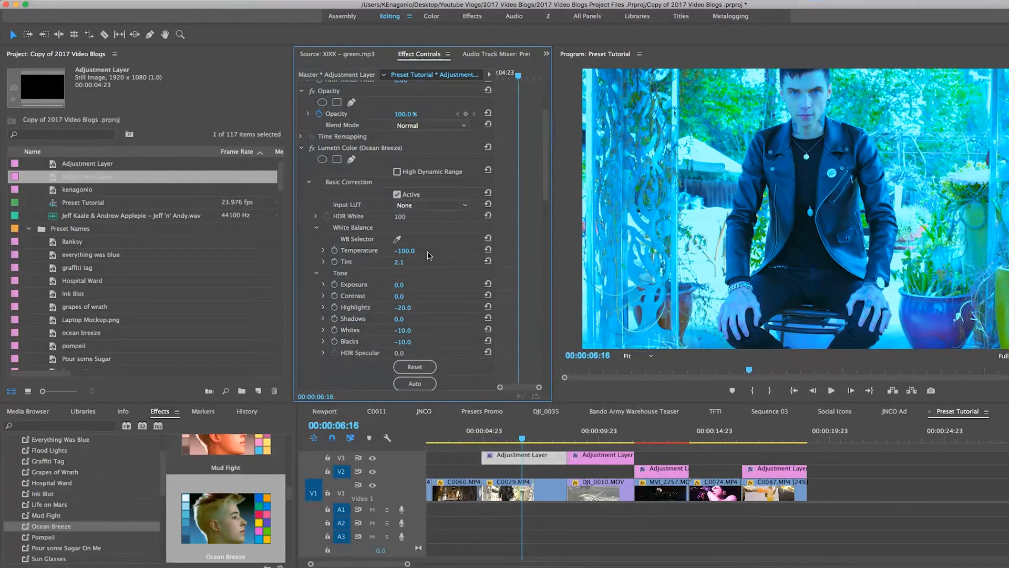
pyautogui.press('super+z')
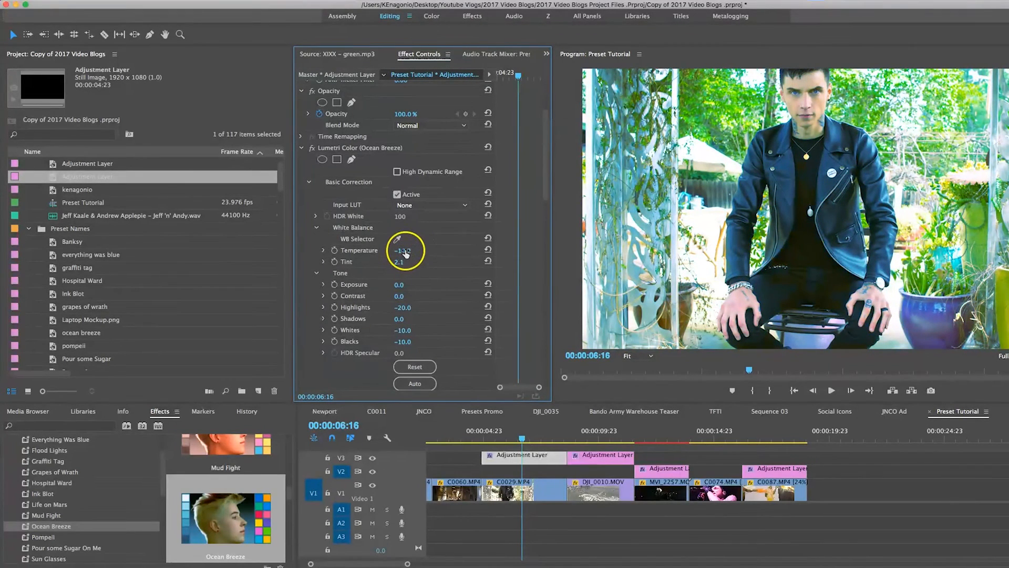
# Set the Ocean Breeze effect's Temperature to 0.0 and Tint to 0.0.
pyautogui.write('0')
pyautogui.press('Return')
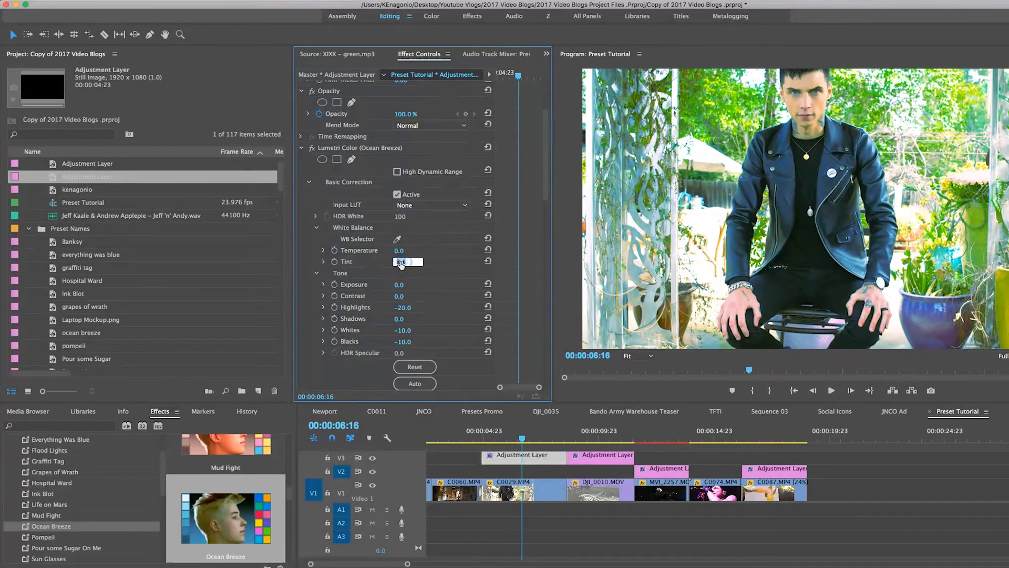
pyautogui.click(522, 298)
# Reset the Ocean Breeze effect's Hue Saturation Curve and its Midtones, Shadows and Highlights color wheels.
pyautogui.scroll(-10, 524, 299)
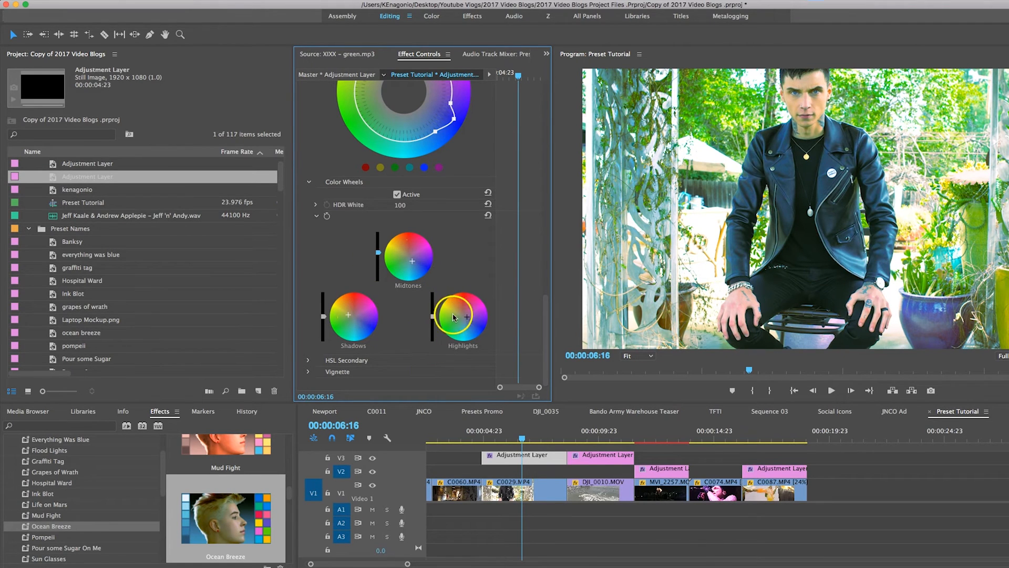
pyautogui.scroll(5, 498, 273)
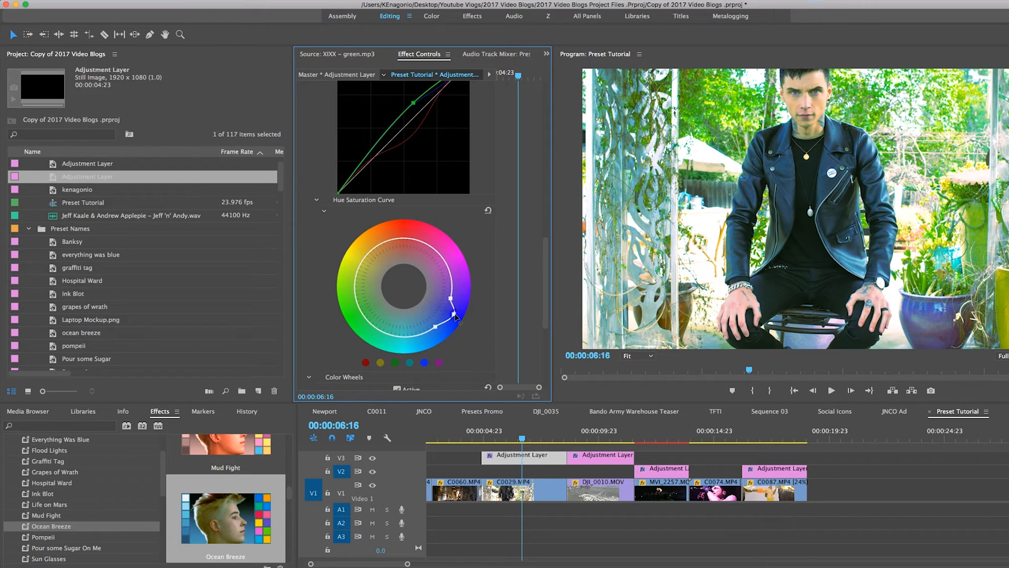
pyautogui.scroll(-5, 513, 284)
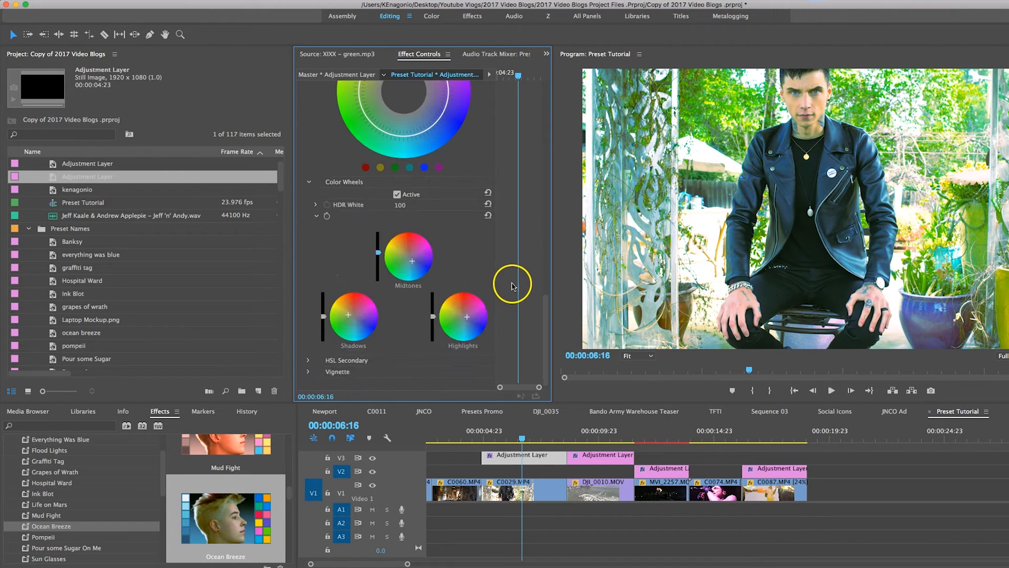
pyautogui.click(467, 318)
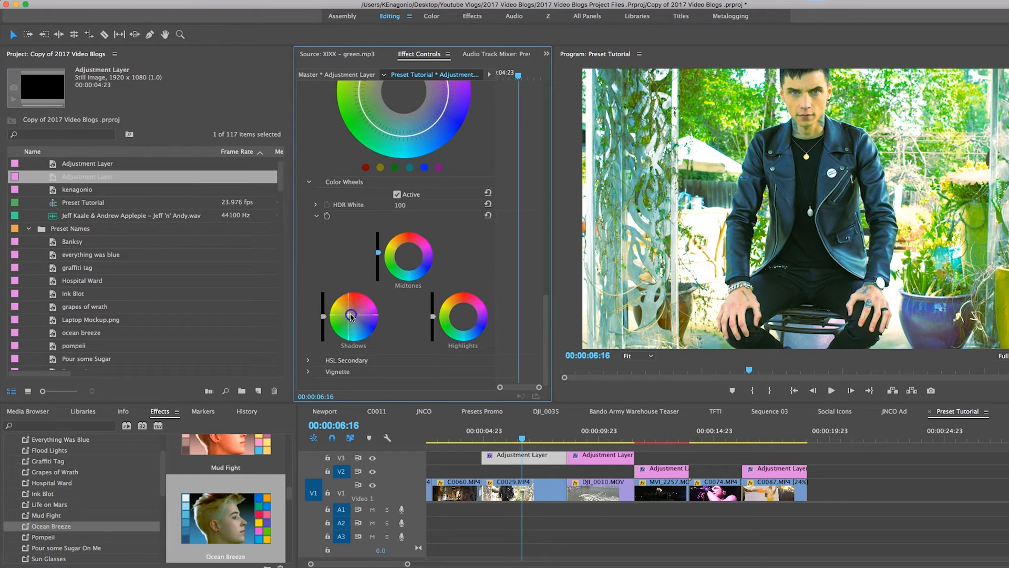
# Reset the green, red and blue RGB curves of the Ocean Breeze effect to straight diagonals.
pyautogui.scroll(10, 533, 284)
pyautogui.scroll(-5, 533, 283)
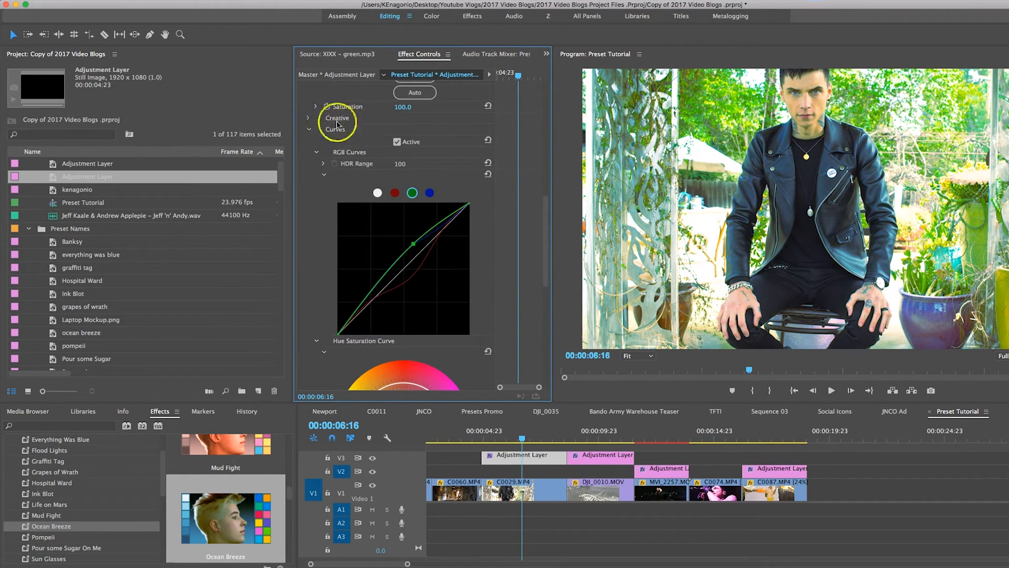
pyautogui.click(309, 129)
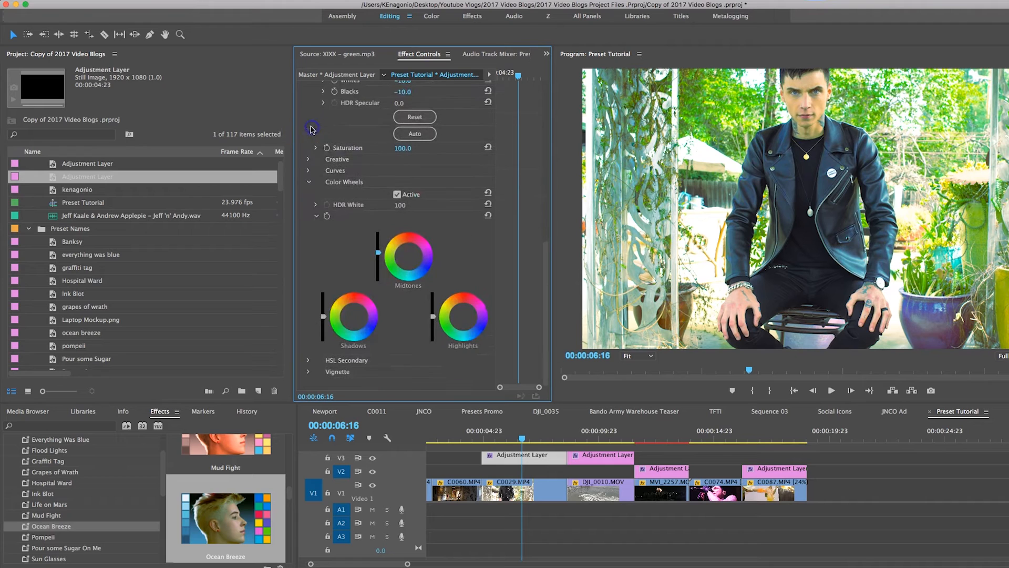
pyautogui.click(308, 171)
pyautogui.scroll(-2, 495, 266)
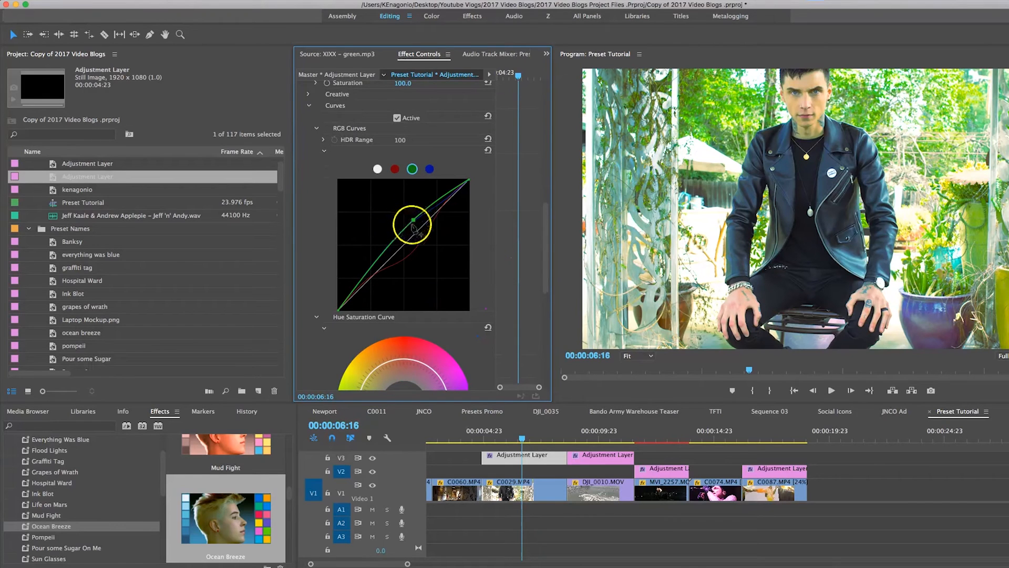
pyautogui.keyDown('super'); pyautogui.click(414, 219); pyautogui.keyUp('super')
pyautogui.click(395, 169)
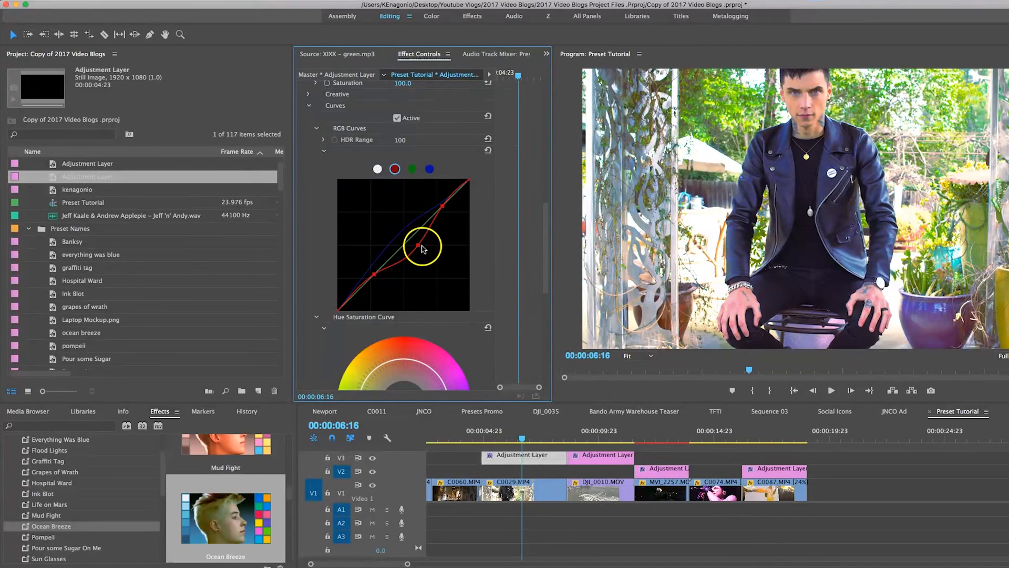
pyautogui.moveTo(420, 252)
pyautogui.mouseDown()
pyautogui.moveTo(423, 273)
pyautogui.moveTo(431, 263)
pyautogui.moveTo(413, 244)
pyautogui.mouseUp()
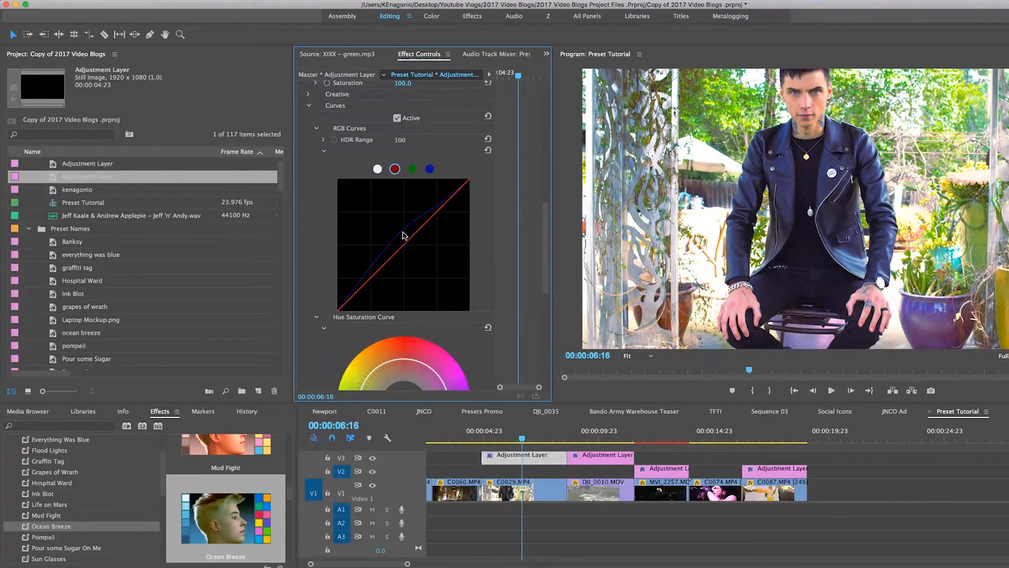
pyautogui.click(430, 169)
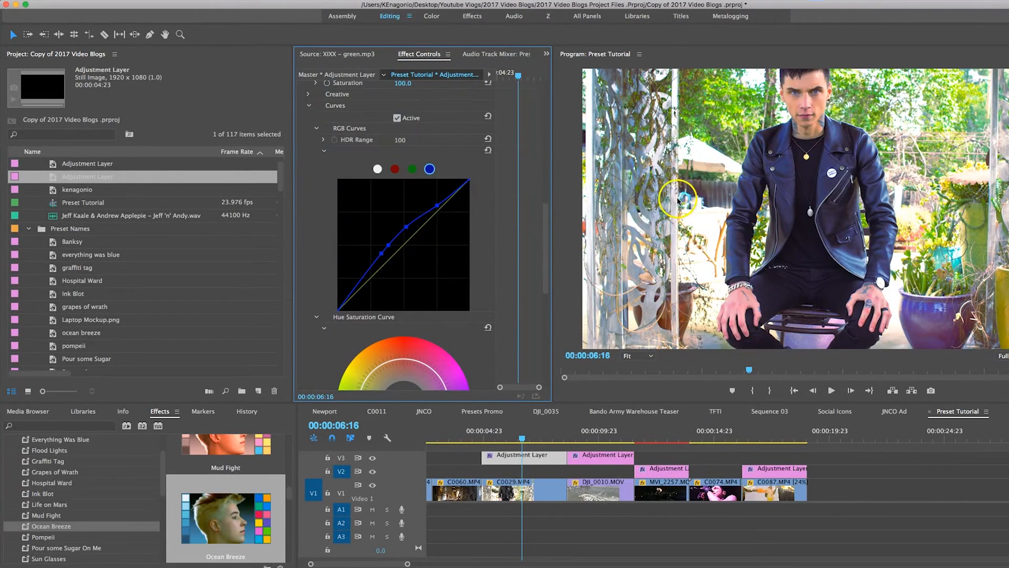
pyautogui.doubleClick(407, 229)
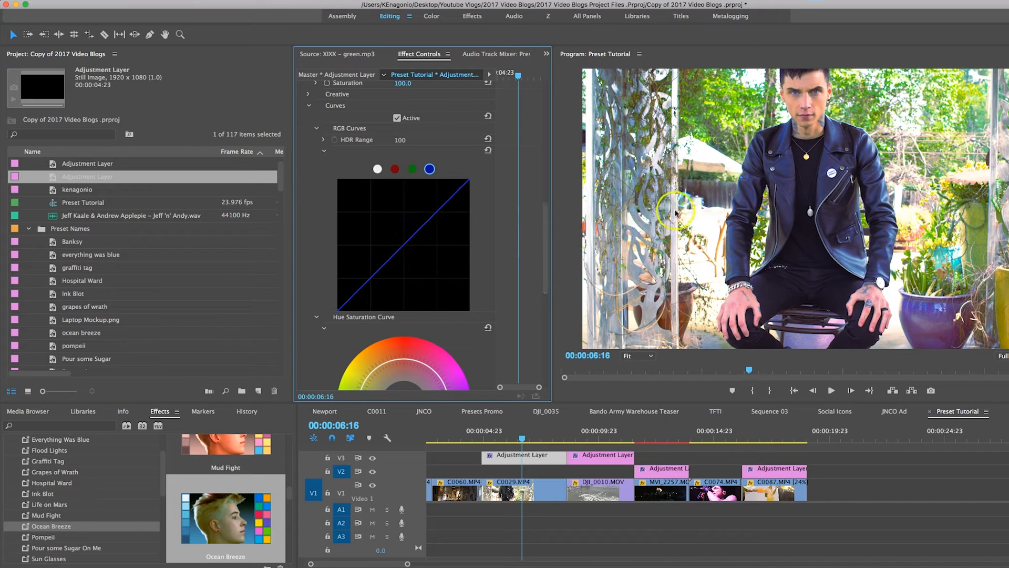
pyautogui.doubleClick(405, 229)
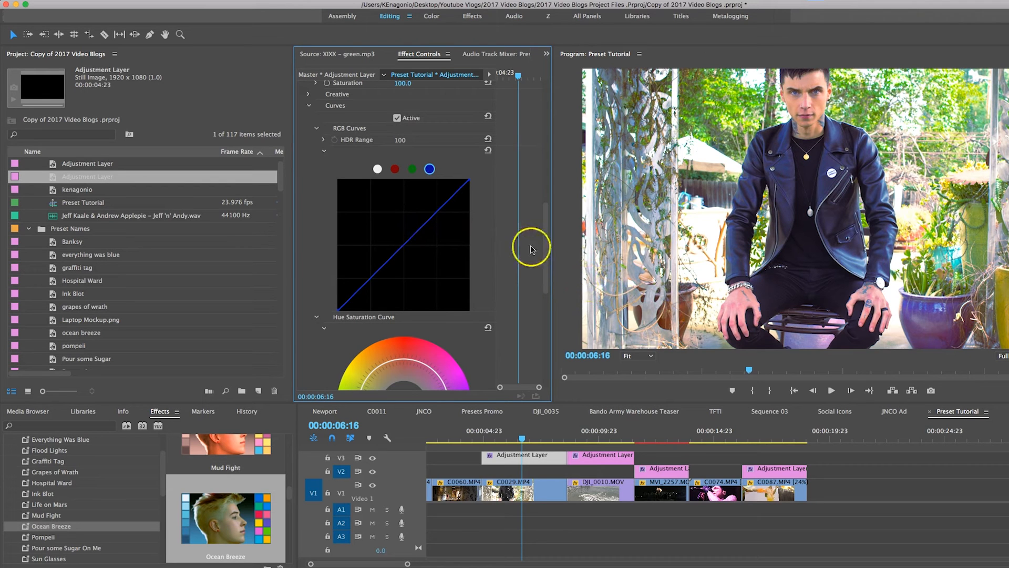
# Expand the Ocean Breeze effect's Creative settings, try a Vibrance of 0.0 and restore it to 81.0.
pyautogui.scroll(5, 528, 270)
pyautogui.scroll(-10, 527, 276)
pyautogui.scroll(5, 527, 276)
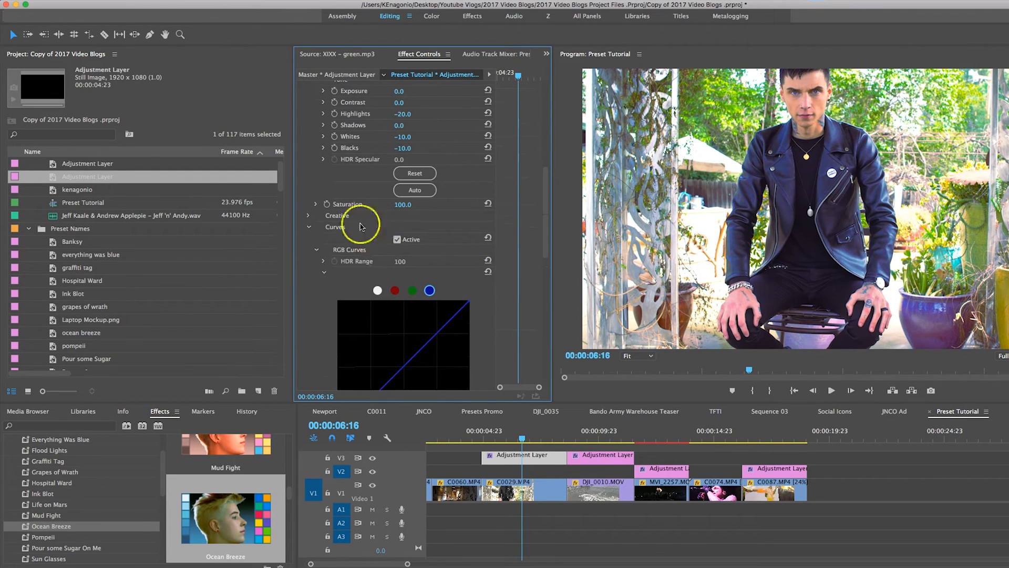
pyautogui.click(309, 215)
pyautogui.press('super+s')
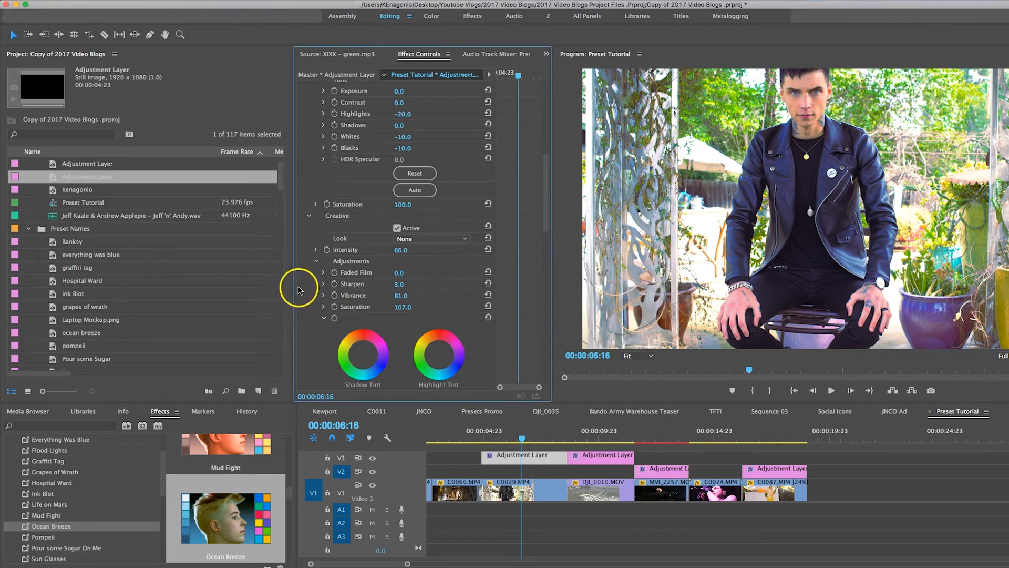
pyautogui.scroll(-3, 548, 299)
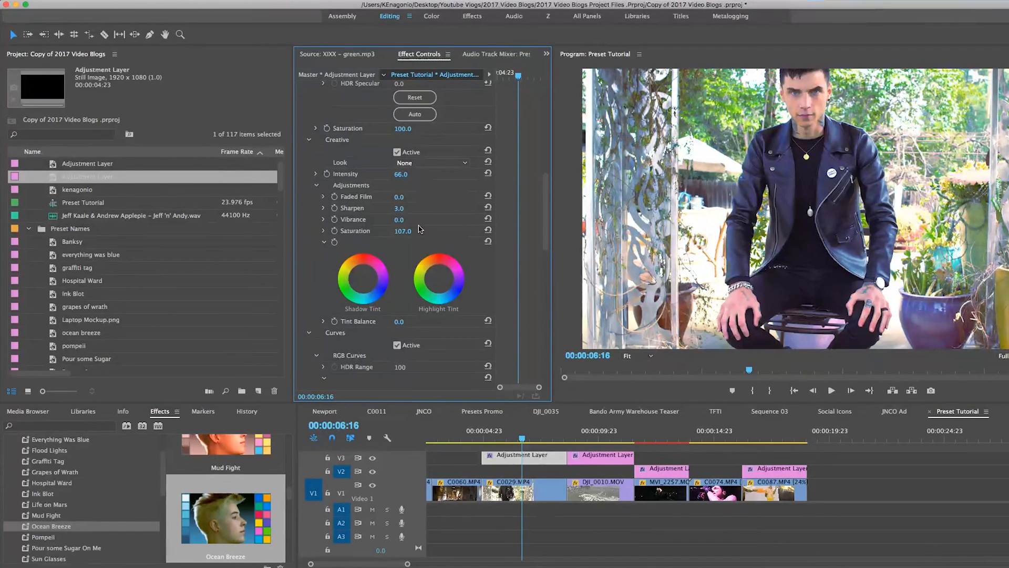
pyautogui.moveTo(410, 219); pyautogui.dragTo(401, 214)
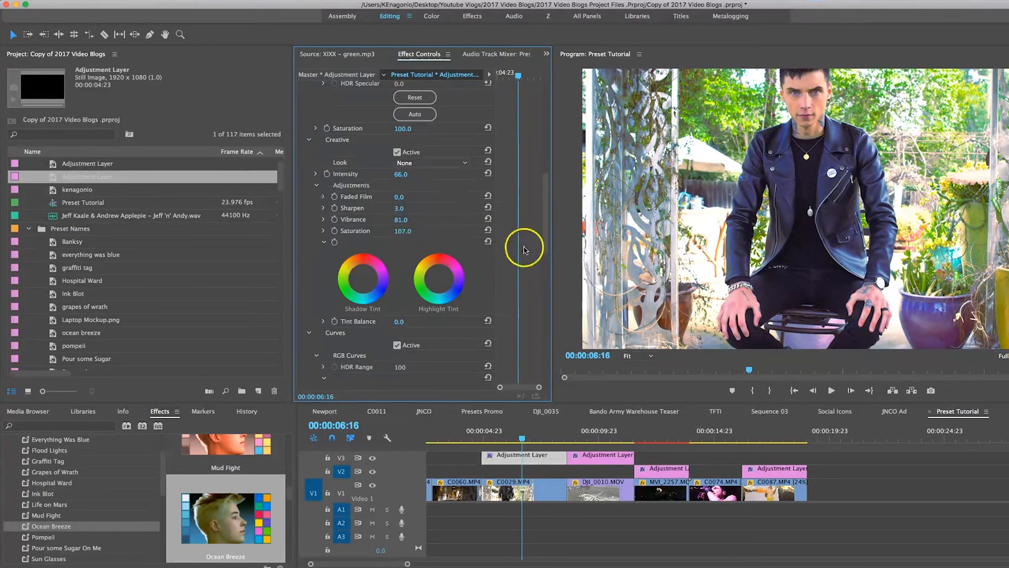
# Remove the Lumetri Color (Ocean Breeze) effect from the V3 adjustment layer above DJI_0010.MOV.
pyautogui.scroll(8, 526, 251)
pyautogui.scroll(-4, 526, 251)
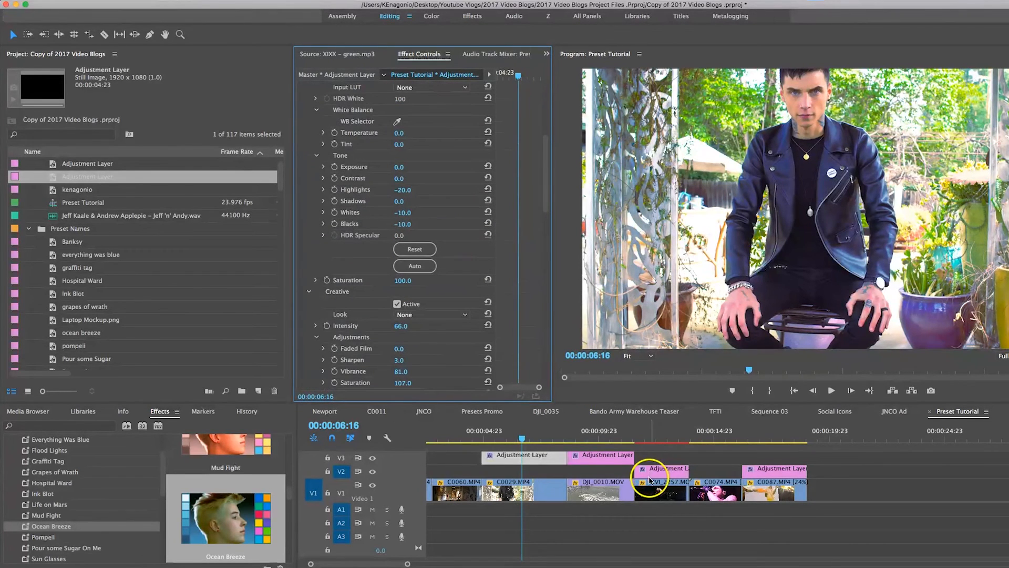
pyautogui.scroll(-2, 644, 471)
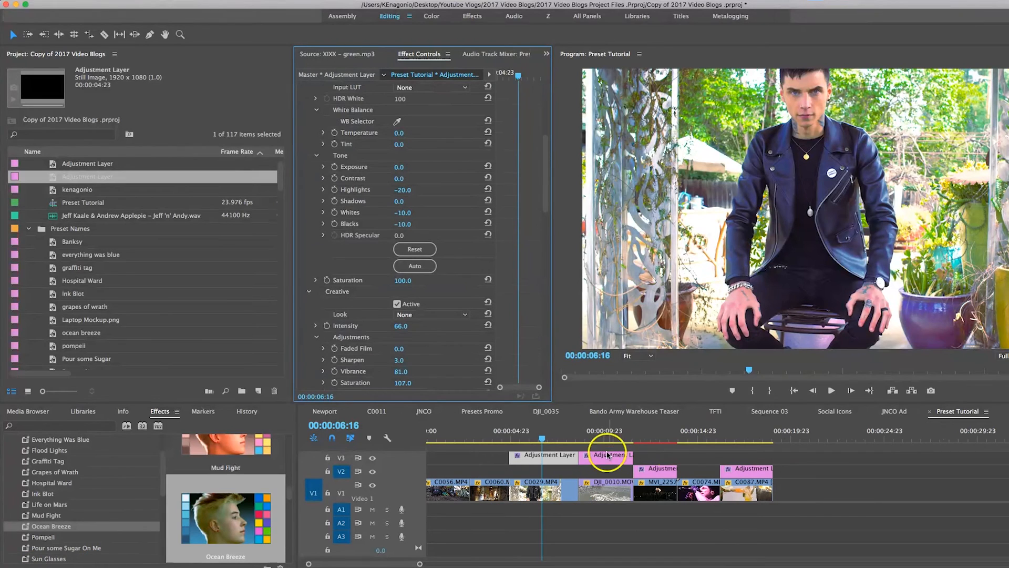
pyautogui.hscroll(5, 607, 455)
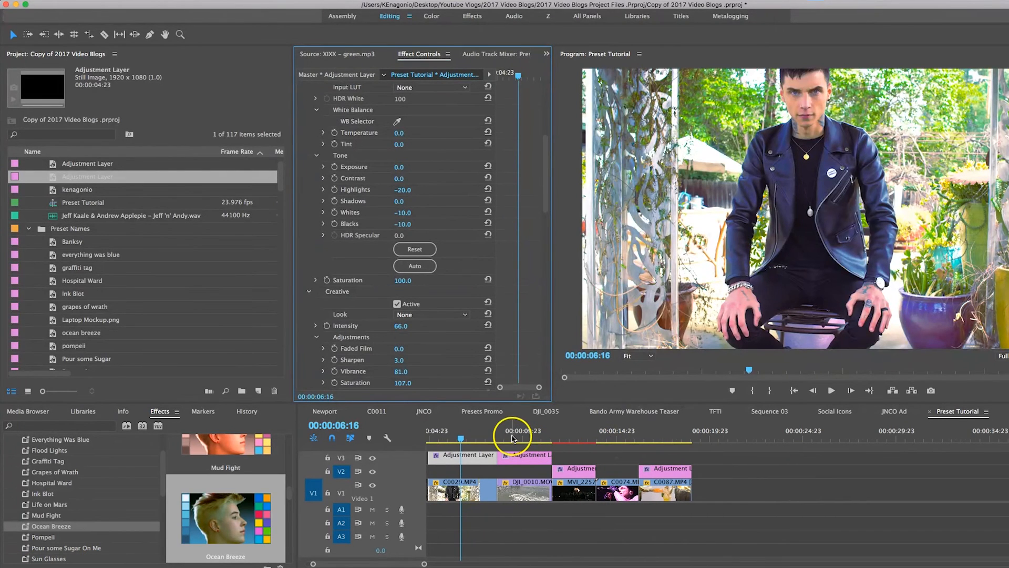
pyautogui.click(512, 438)
pyautogui.click(527, 460)
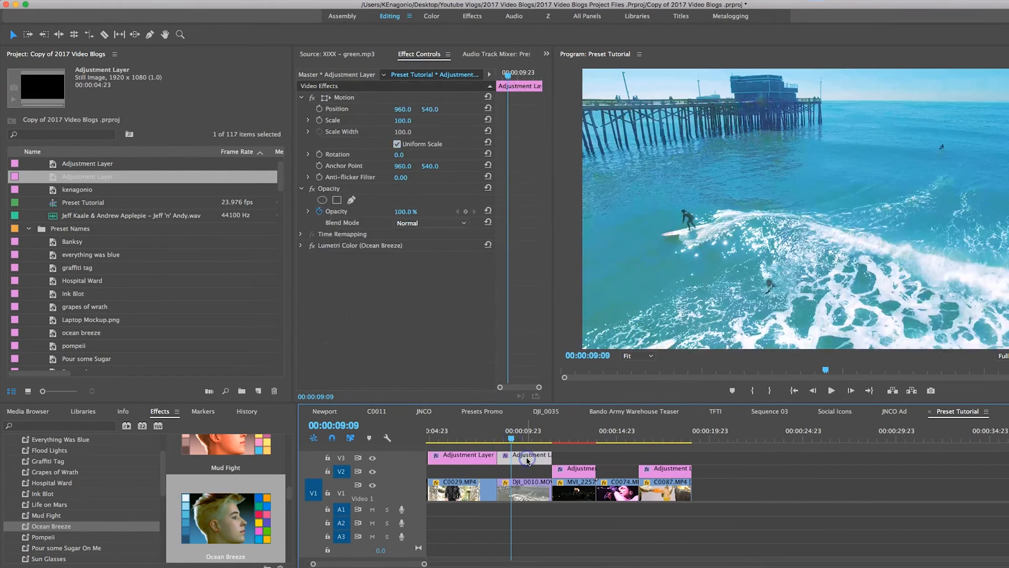
pyautogui.click(351, 246)
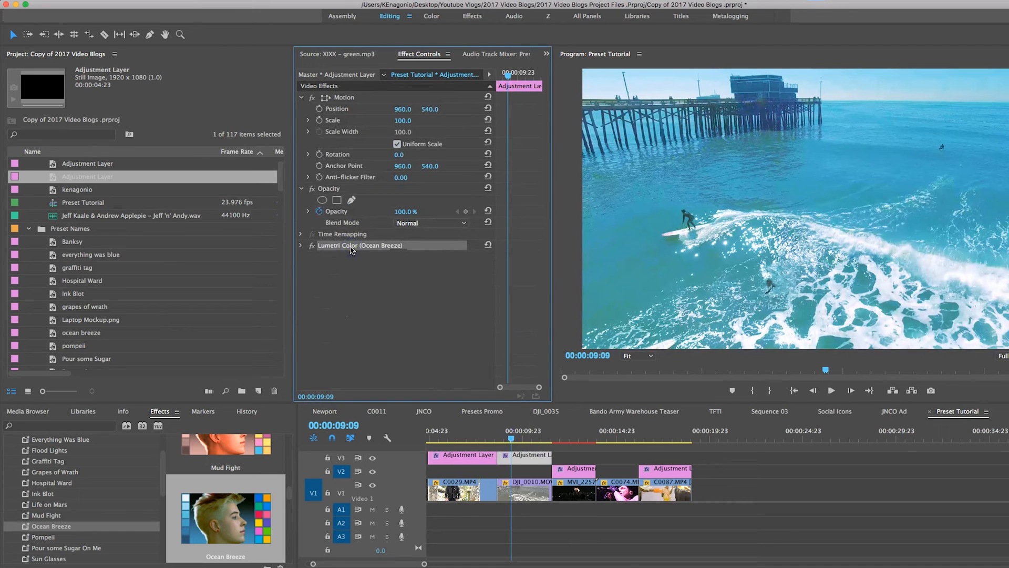
pyautogui.press('Delete')
pyautogui.click(514, 455)
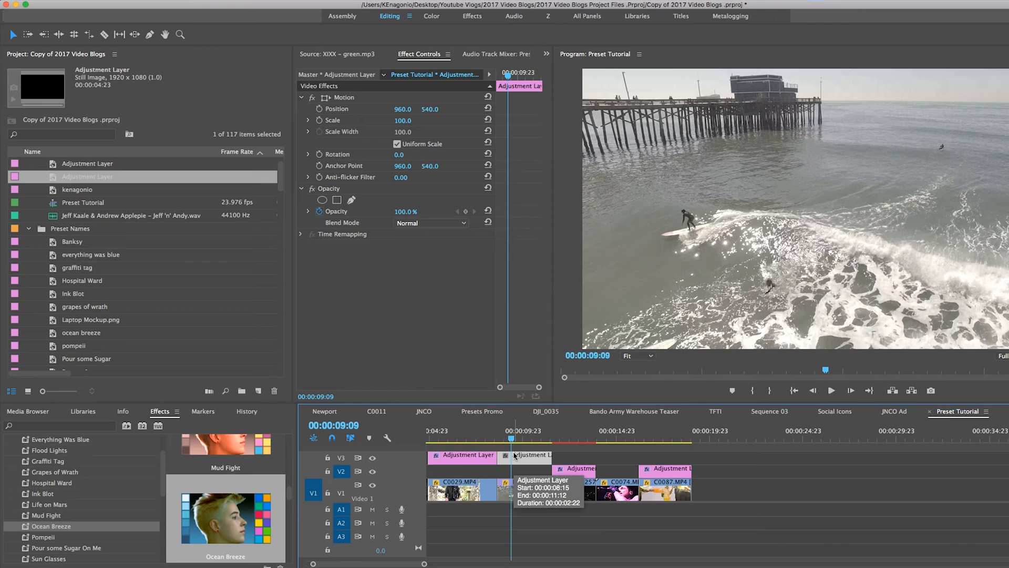
pyautogui.click(535, 456)
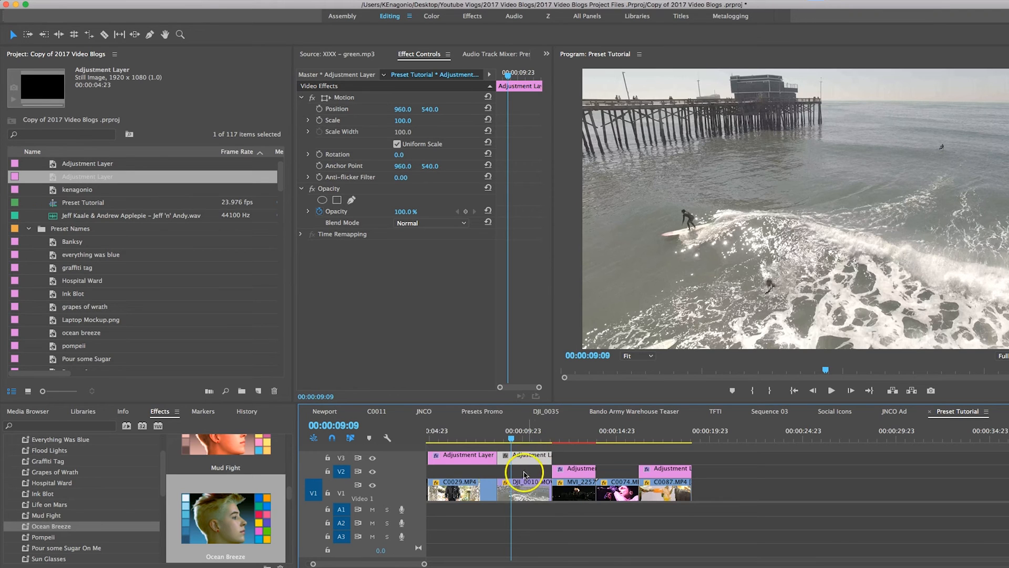
# Place a copy of DJI_0010.MOV on V2 beyond the last clip in the sequence.
pyautogui.scroll(5, 526, 467)
pyautogui.hscroll(-3, 526, 469)
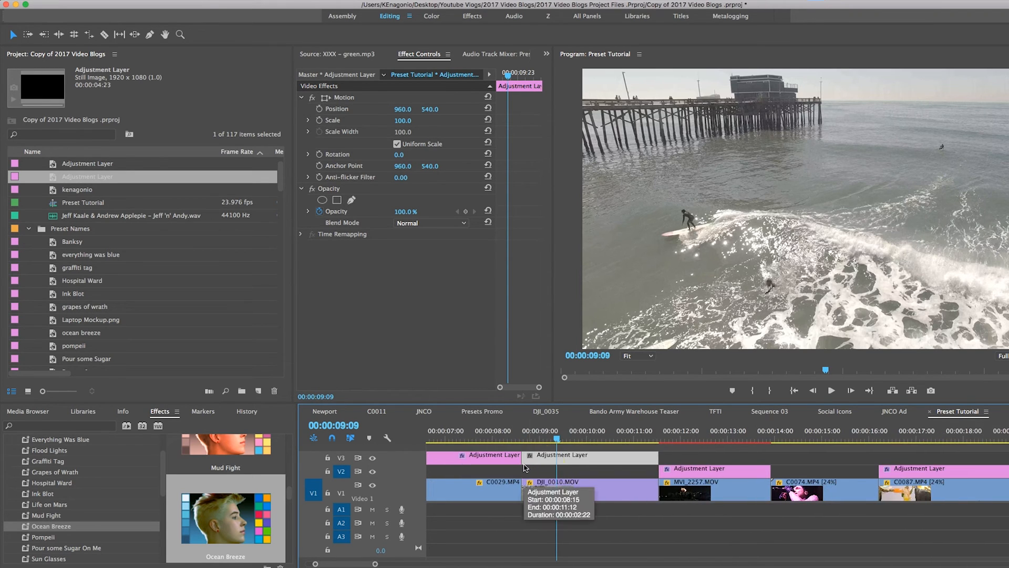
pyautogui.scroll(2, 572, 490)
pyautogui.click(556, 490)
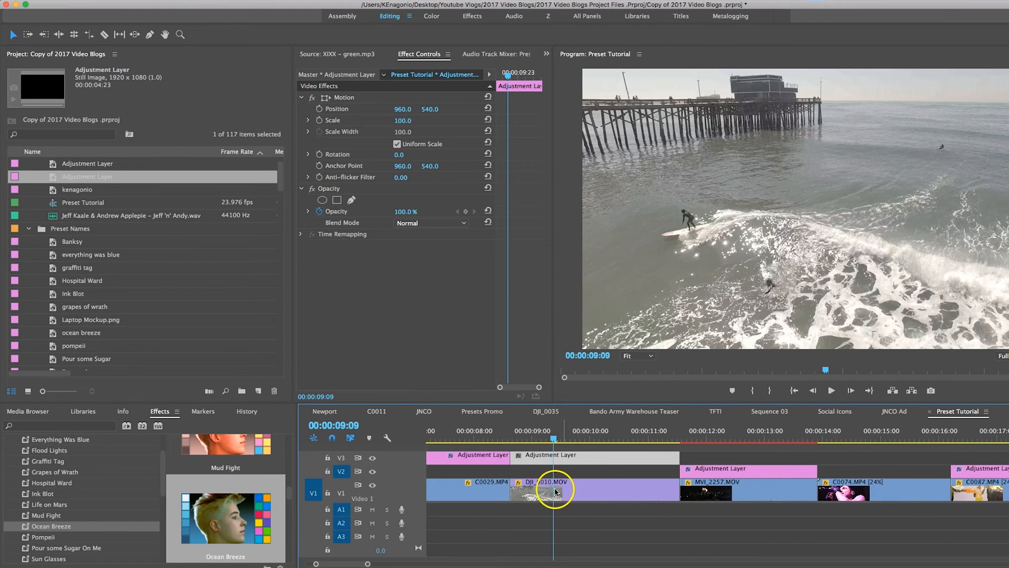
pyautogui.scroll(-1, 557, 493)
pyautogui.scroll(-3, 557, 490)
pyautogui.click(568, 493)
pyautogui.moveTo(572, 494); pyautogui.dragTo(814, 473)
# Copy C0074.MP4 and paste it on V2 after the duplicated DJI_0010.MOV clip.
pyautogui.hscroll(3, 796, 472)
pyautogui.click(452, 500)
pyautogui.press('super+c')
pyautogui.click(793, 439)
pyautogui.press('super+v')
# Split the duplicated DJI_0010.MOV on V2 and arrange C0074.MP4 between its two pieces without gaps.
pyautogui.moveTo(728, 438); pyautogui.dragTo(749, 440)
pyautogui.hscroll(3, 754, 468)
pyautogui.press('c')
pyautogui.click(588, 472)
pyautogui.press('v')
pyautogui.moveTo(603, 472)
pyautogui.mouseDown()
pyautogui.moveTo(750, 476)
pyautogui.moveTo(725, 475)
pyautogui.mouseUp()
pyautogui.moveTo(763, 466); pyautogui.dragTo(695, 473)
pyautogui.moveTo(694, 472); pyautogui.dragTo(658, 472)
# Apply the Ocean Breeze preset to the first DJI_0010.MOV piece on V2, with the playhead at 00:00:21:13.
pyautogui.click(545, 436)
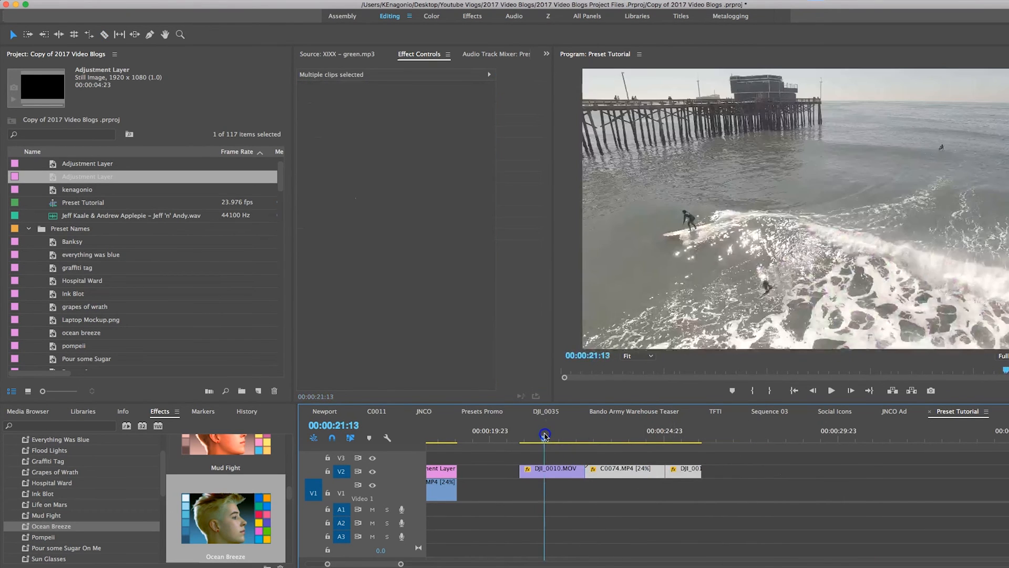
pyautogui.click(562, 470)
pyautogui.click(67, 528)
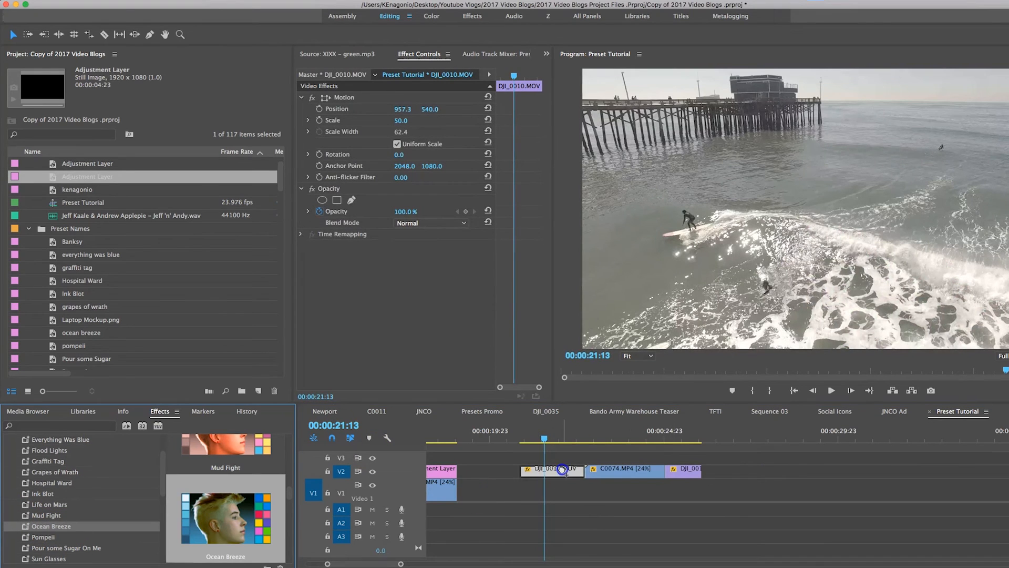
pyautogui.moveTo(562, 470); pyautogui.dragTo(564, 470)
# Apply the Ocean Breeze preset to the DJI_0010.MOV piece after C0074.MP4, with the playhead at 00:00:25:09.
pyautogui.hscroll(2, 562, 469)
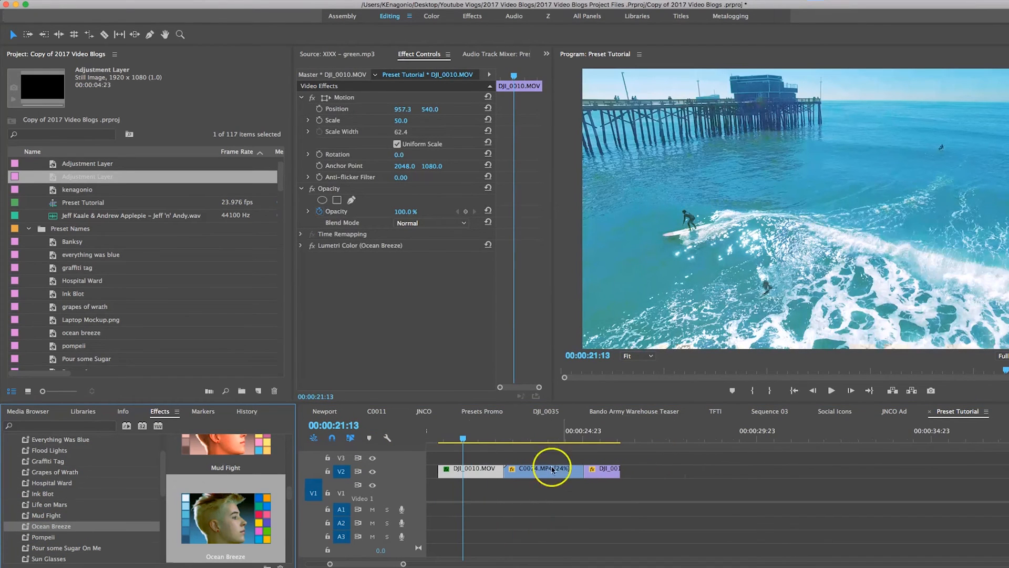
pyautogui.click(379, 247)
pyautogui.click(596, 440)
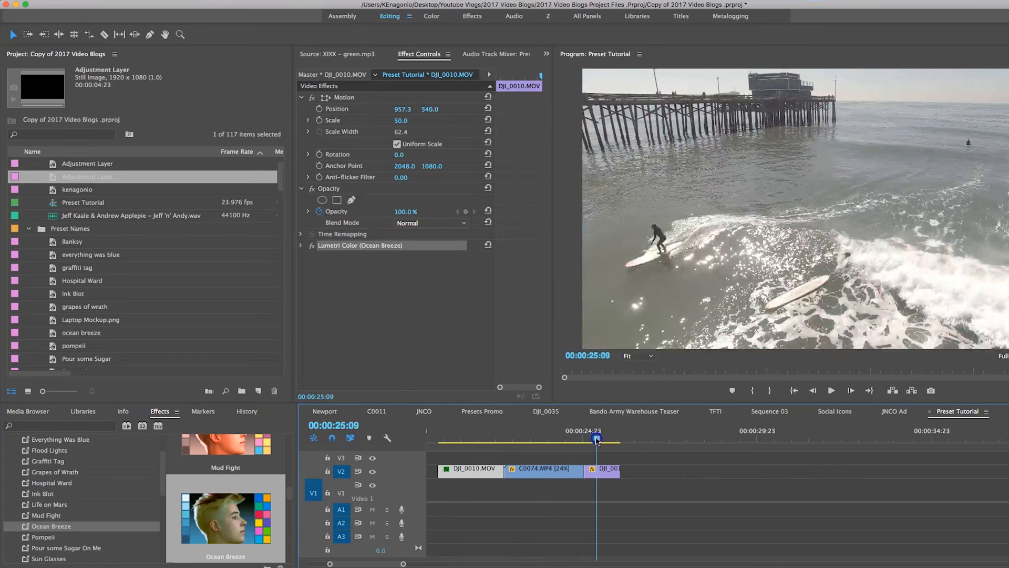
pyautogui.moveTo(69, 527); pyautogui.dragTo(546, 450)
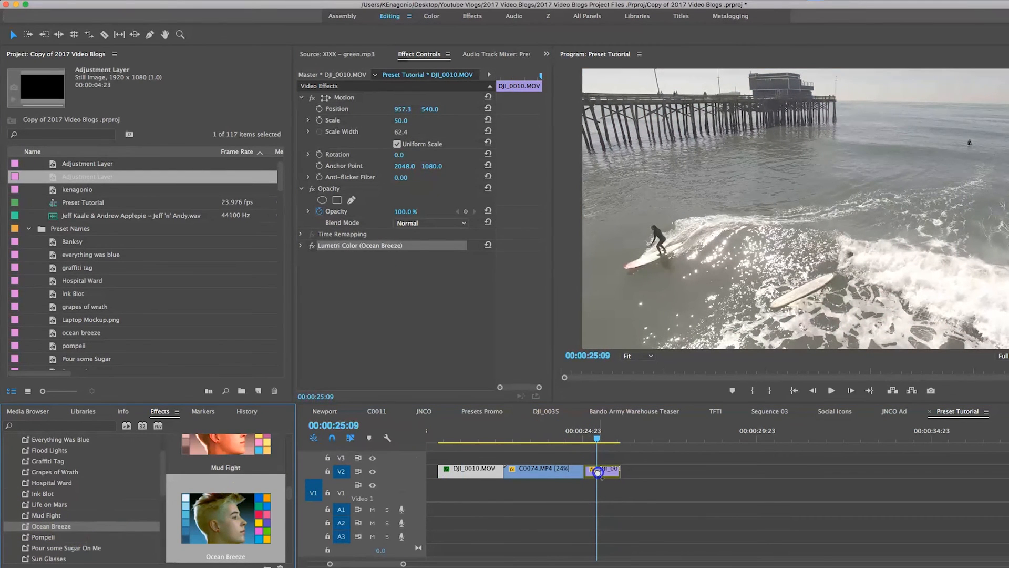
pyautogui.moveTo(598, 472); pyautogui.dragTo(598, 472)
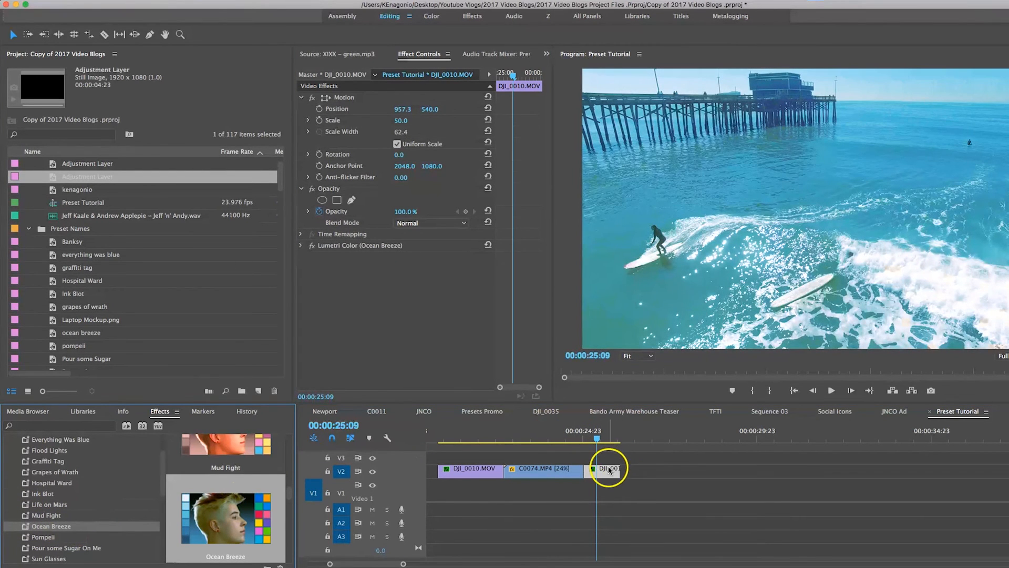
# Undo the Ocean Breeze preset on the last DJI_0010.MOV piece and pull the green RGB curve below the diagonal in the first piece's Lumetri effect.
pyautogui.press('super+z')
pyautogui.moveTo(495, 477); pyautogui.dragTo(495, 477)
pyautogui.click(479, 426)
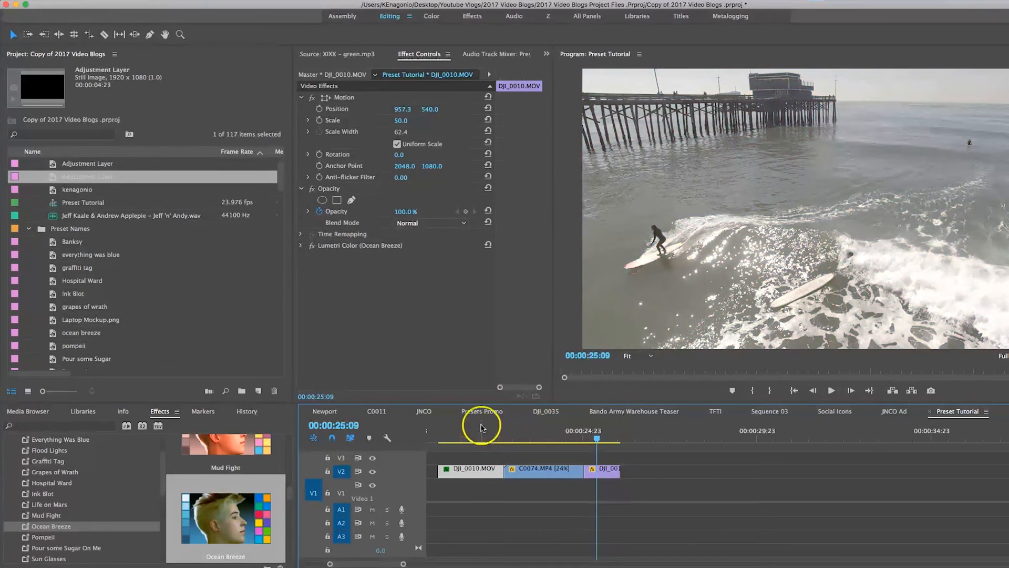
pyautogui.click(301, 246)
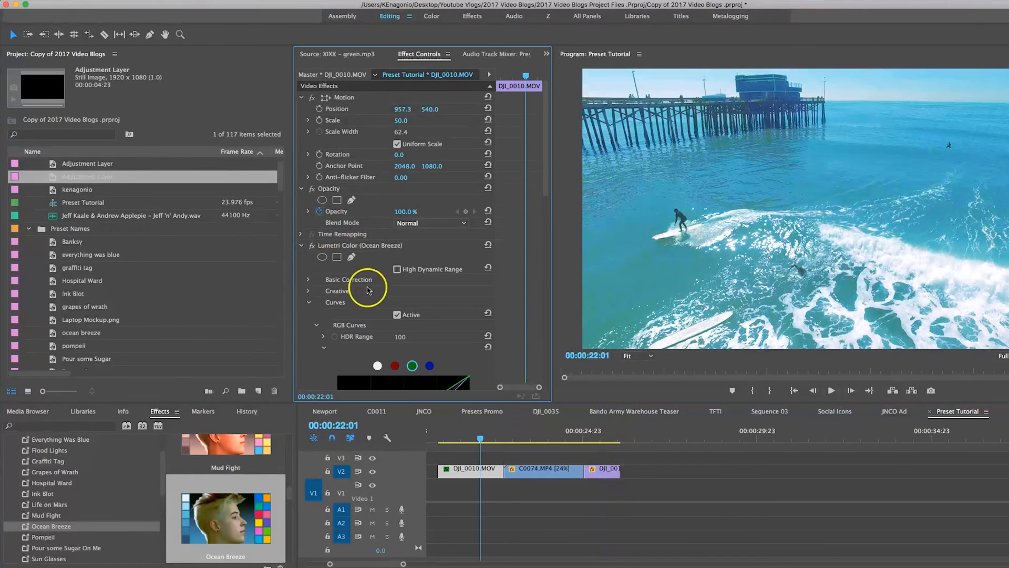
pyautogui.scroll(-10, 496, 316)
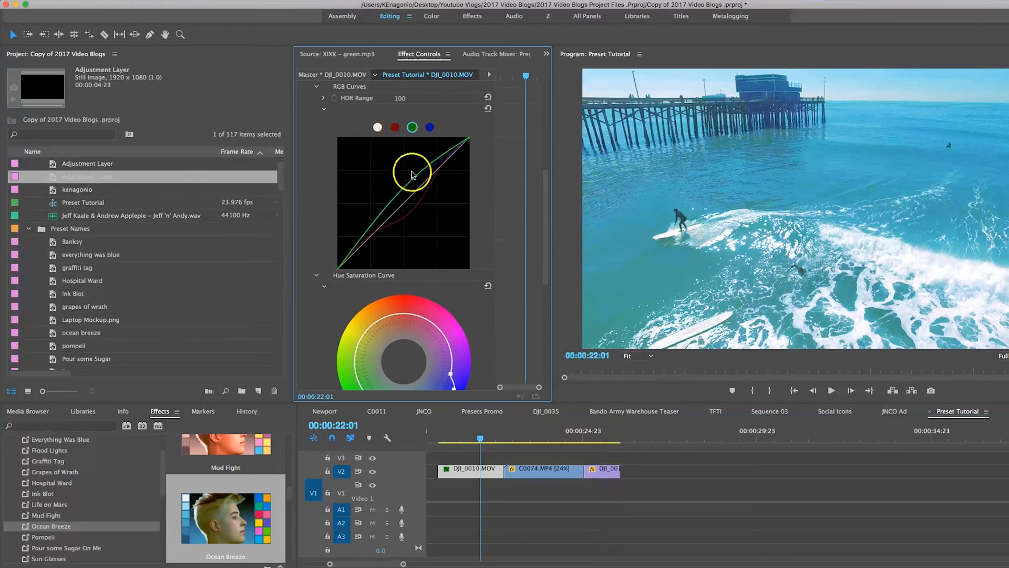
pyautogui.moveTo(413, 179); pyautogui.dragTo(437, 198)
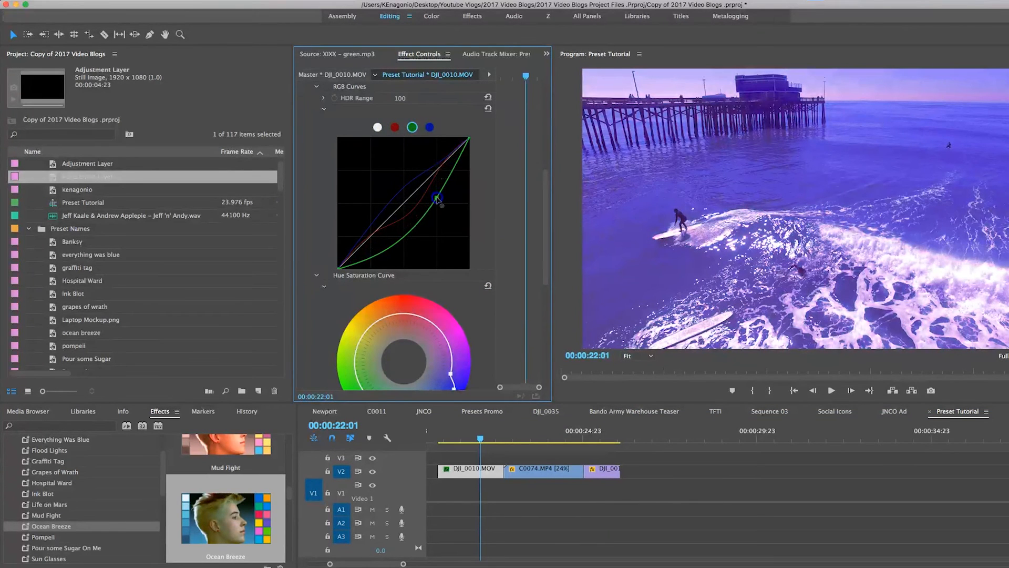
pyautogui.scroll(8, 504, 223)
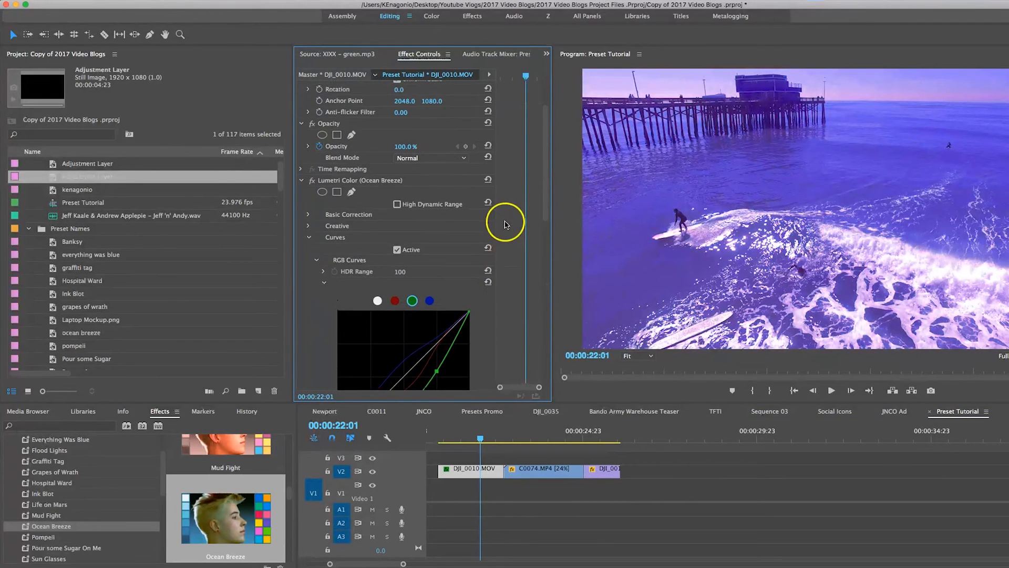
pyautogui.click(308, 248)
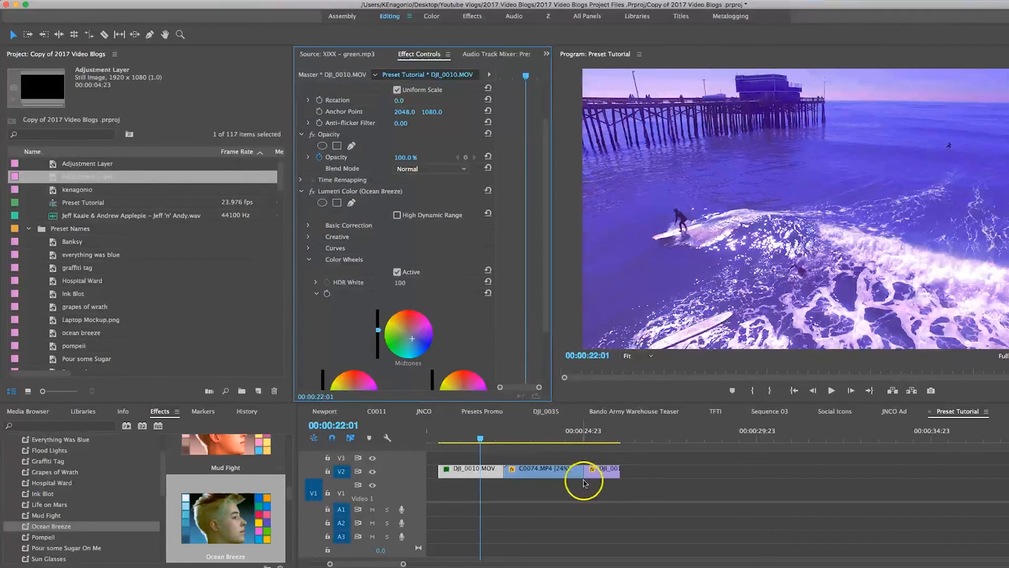
# Apply the Ocean Breeze preset to the DJI_0010.MOV piece after C0074.MP4 and compare it with the first piece's customized grade.
pyautogui.click(604, 437)
pyautogui.click(602, 468)
pyautogui.moveTo(60, 526); pyautogui.dragTo(598, 464)
pyautogui.click(469, 437)
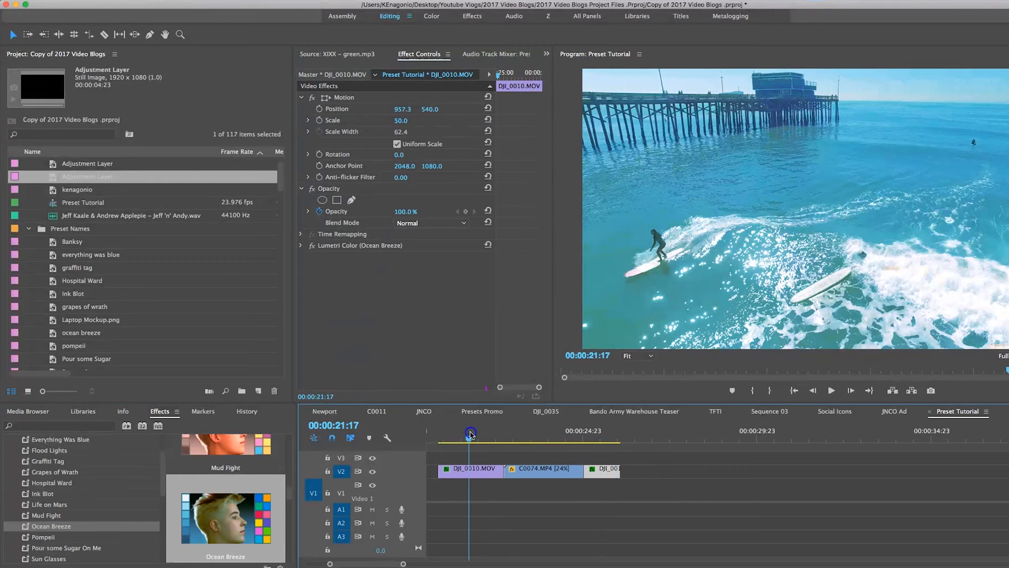
pyautogui.click(476, 472)
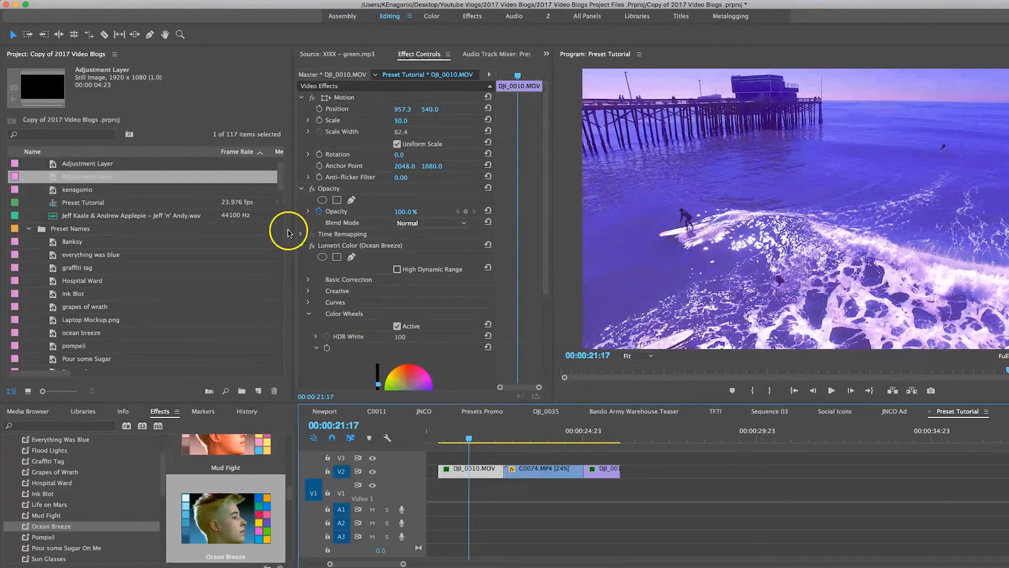
# Remove the Lumetri Color effect from the last DJI_0010.MOV piece and try to paste the first piece's customized Ocean Breeze effect there.
pyautogui.click(363, 245)
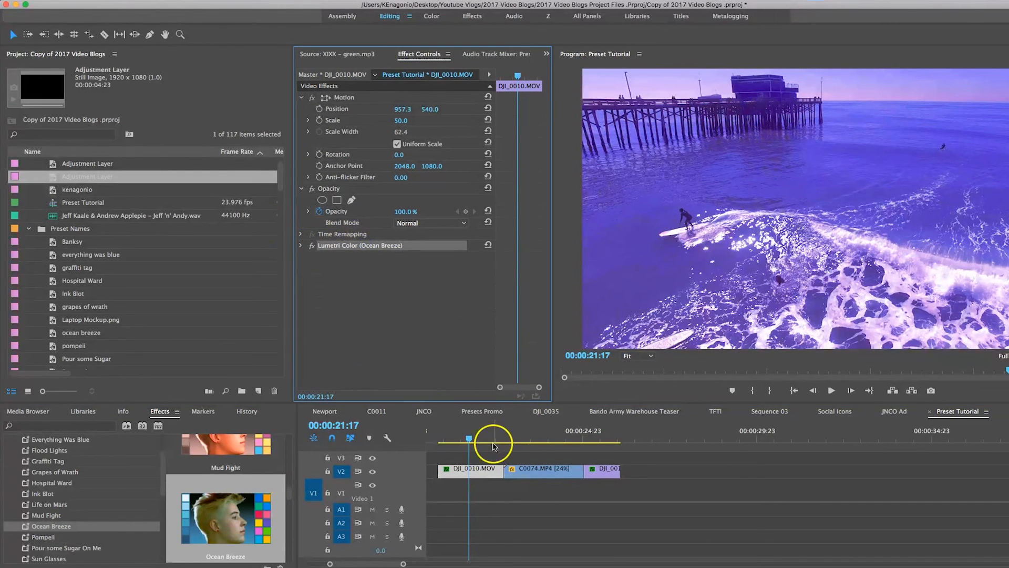
pyautogui.click(606, 467)
pyautogui.click(595, 437)
pyautogui.click(356, 244)
pyautogui.press('Delete')
pyautogui.press('super+v')
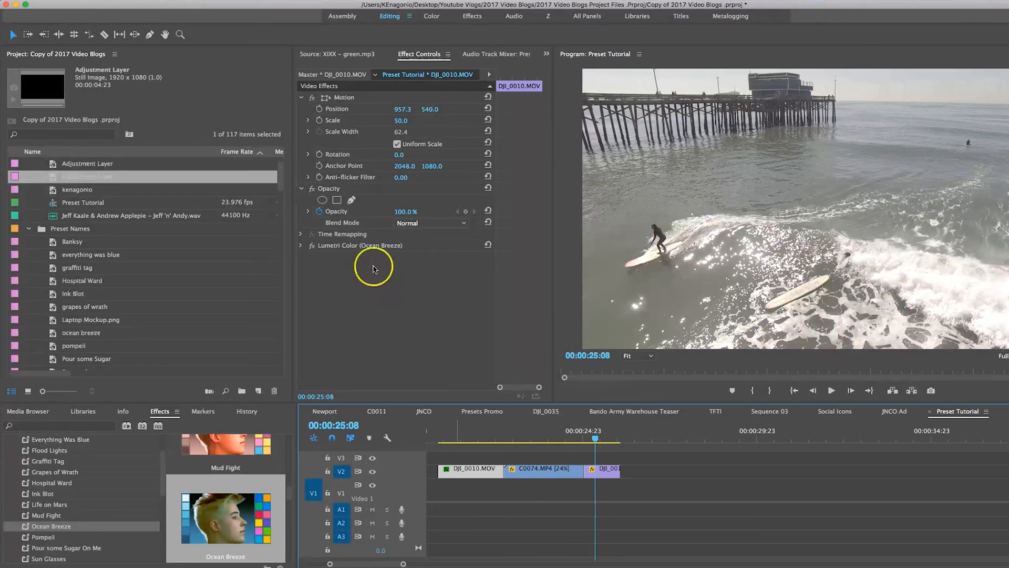
pyautogui.click(361, 246)
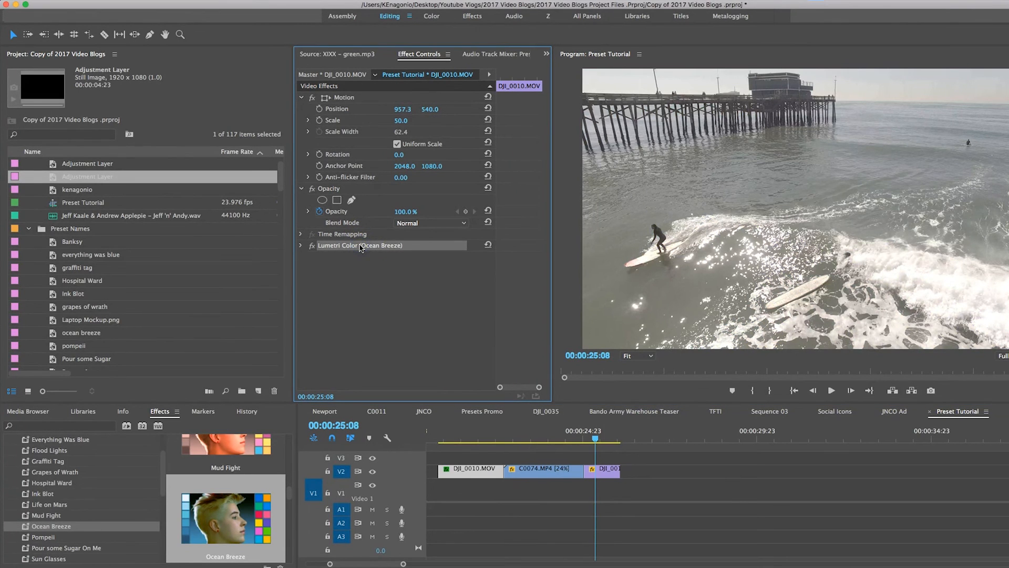
pyautogui.click(465, 438)
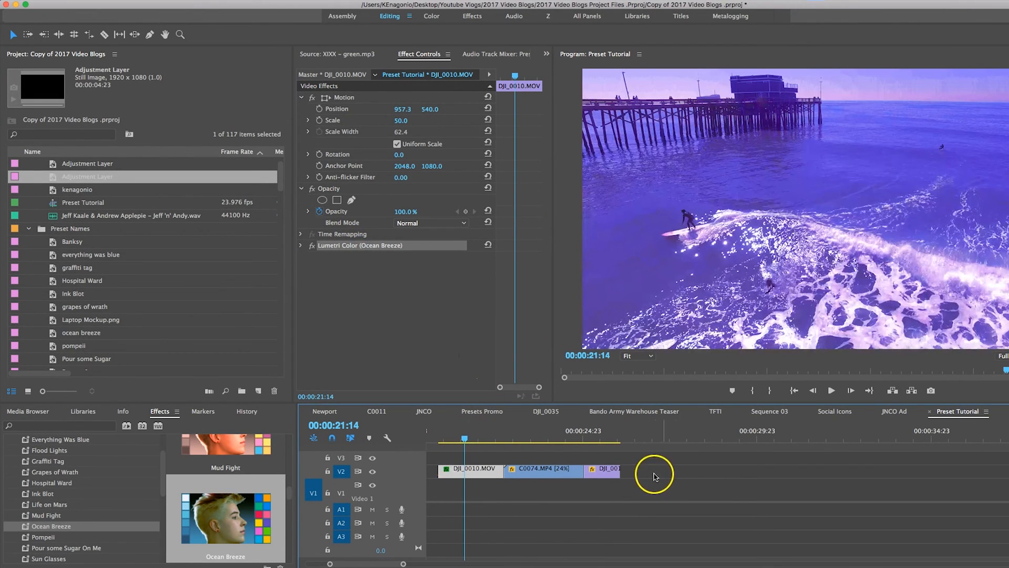
# Extend the end of the last DJI_0010.MOV piece on V2 past the playhead at 00:00:29:23.
pyautogui.click(518, 438)
pyautogui.moveTo(624, 473); pyautogui.dragTo(845, 472)
pyautogui.click(694, 424)
pyautogui.moveTo(746, 436); pyautogui.dragTo(758, 438)
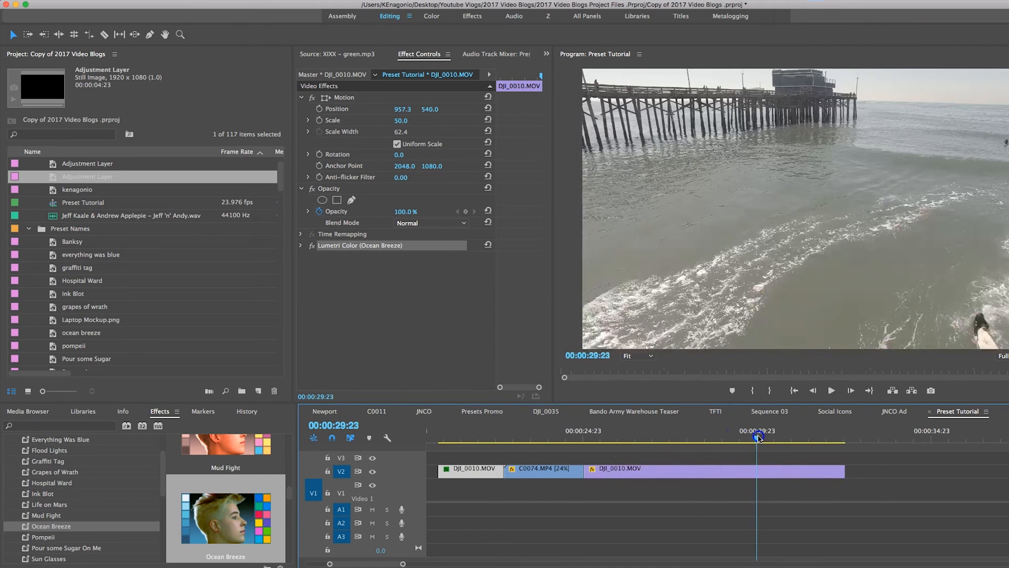
# Split the extended DJI_0010.MOV piece just before 00:00:29:23, delete its front part, and place the remainder directly after C0074.MP4.
pyautogui.press('c')
pyautogui.click(738, 473)
pyautogui.press('v')
pyautogui.click(699, 473)
pyautogui.press('Delete')
pyautogui.moveTo(791, 476); pyautogui.dragTo(585, 475)
# Look at the Presets Promo and DJI_0035 sequences and return to the Preset Tutorial sequence.
pyautogui.click(482, 411)
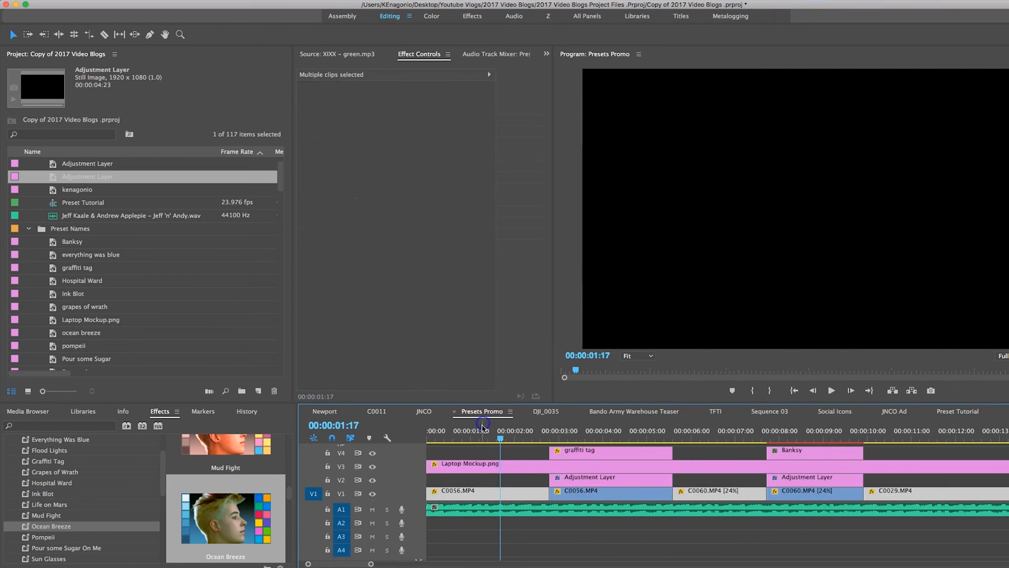
pyautogui.click(547, 411)
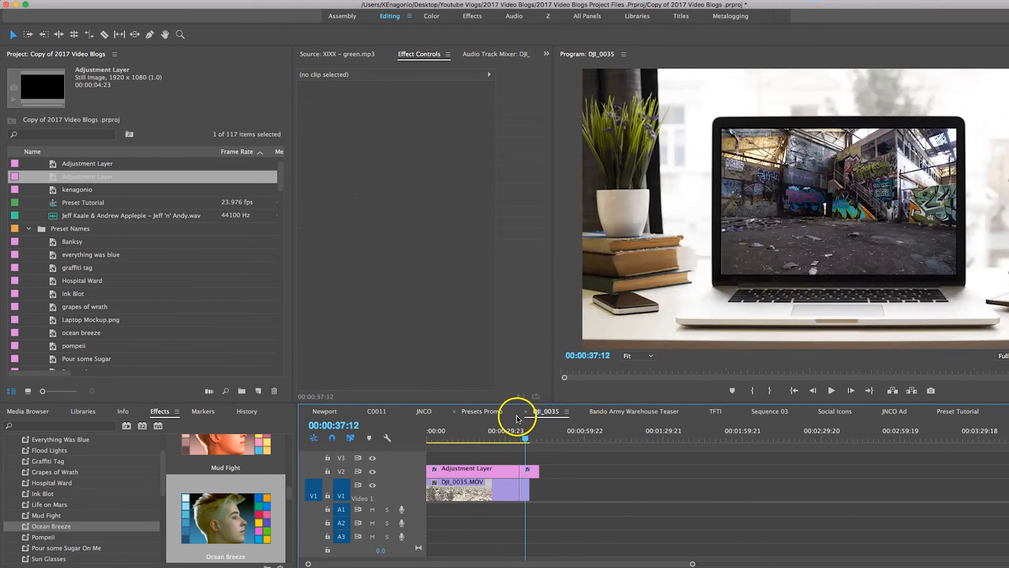
pyautogui.click(422, 413)
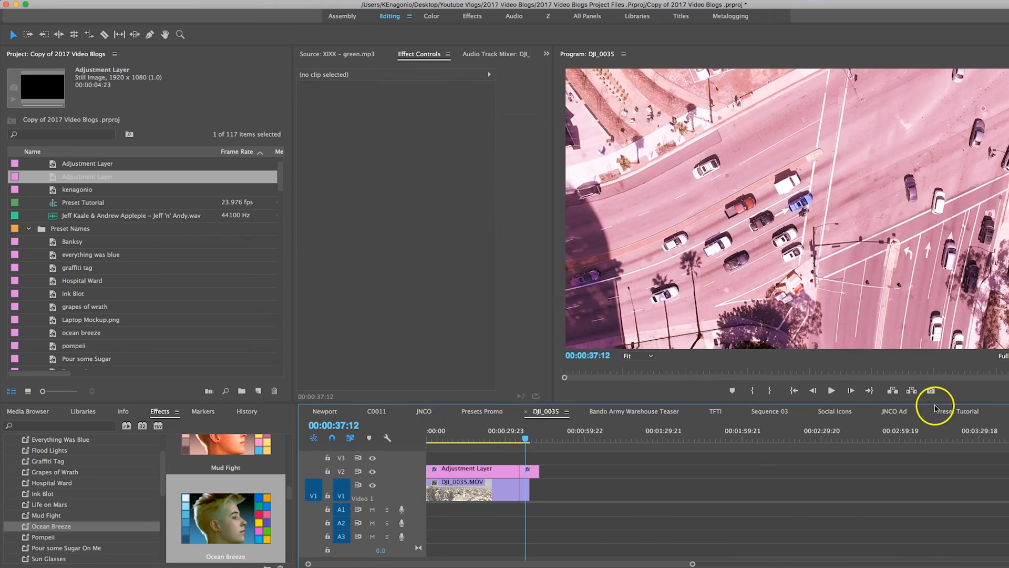
pyautogui.click(957, 411)
# Shorten the last DJI_0010.MOV piece on V2, keeping it directly after C0074.MP4.
pyautogui.moveTo(624, 430); pyautogui.dragTo(646, 443)
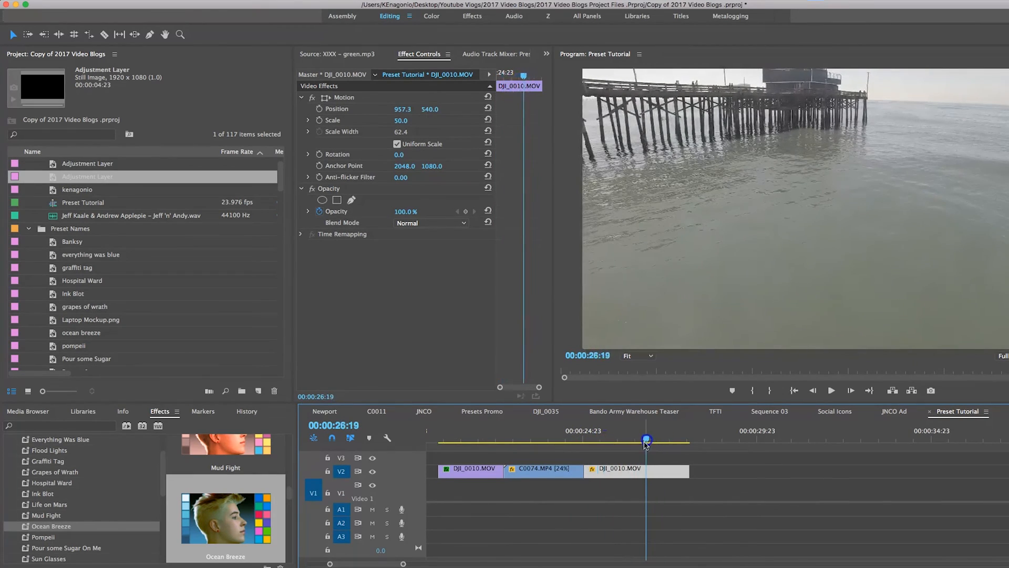
pyautogui.moveTo(592, 473)
pyautogui.mouseDown()
pyautogui.moveTo(651, 473)
pyautogui.moveTo(604, 473)
pyautogui.mouseUp()
# Try moving the first DJI_0010.MOV piece to V1, extending it and deleting it, and undo those changes.
pyautogui.moveTo(514, 436); pyautogui.dragTo(484, 439)
pyautogui.moveTo(479, 475); pyautogui.dragTo(800, 505)
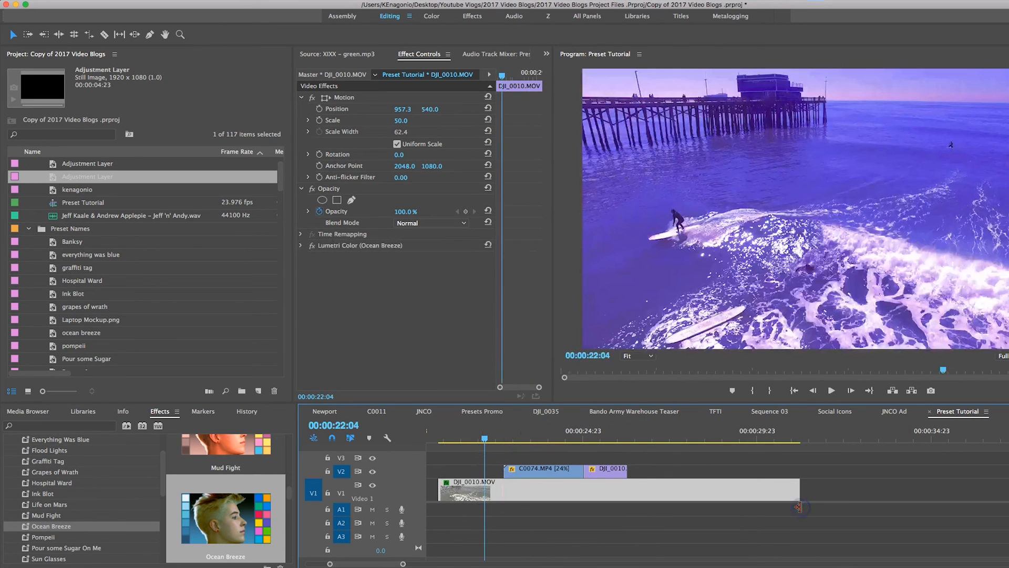
pyautogui.press('Delete')
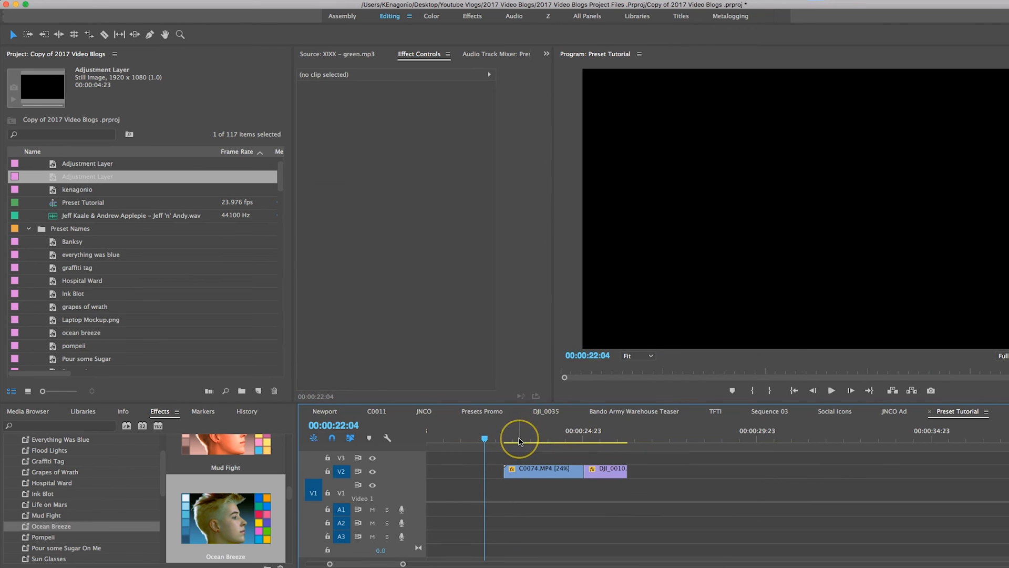
pyautogui.press('super+z')
pyautogui.press('super+z')
pyautogui.press('super+z')
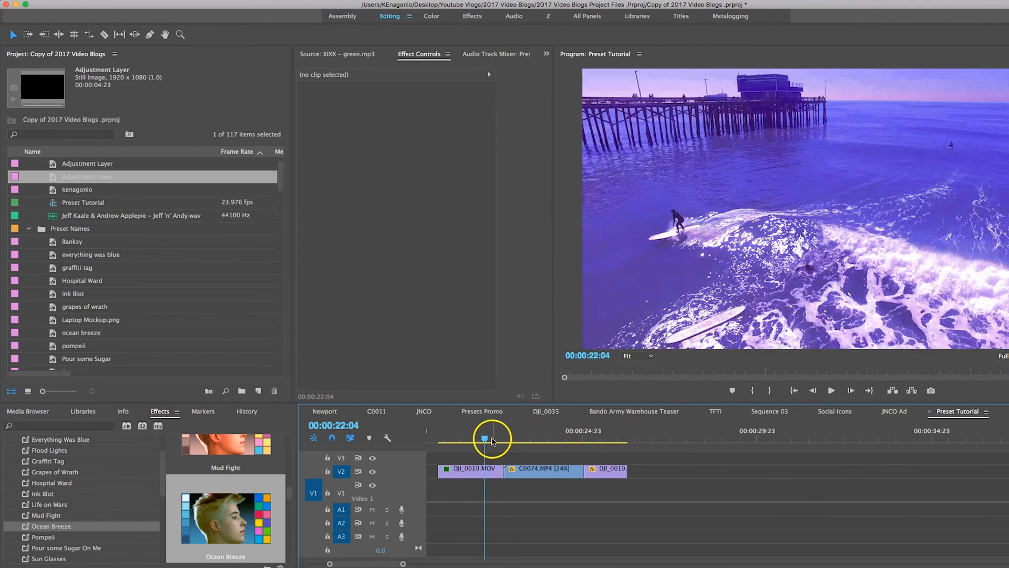
# Compare the look of the first DJI_0010.MOV piece, C0074.MP4 and the last DJI_0010.MOV piece on V2.
pyautogui.moveTo(484, 440); pyautogui.dragTo(524, 444)
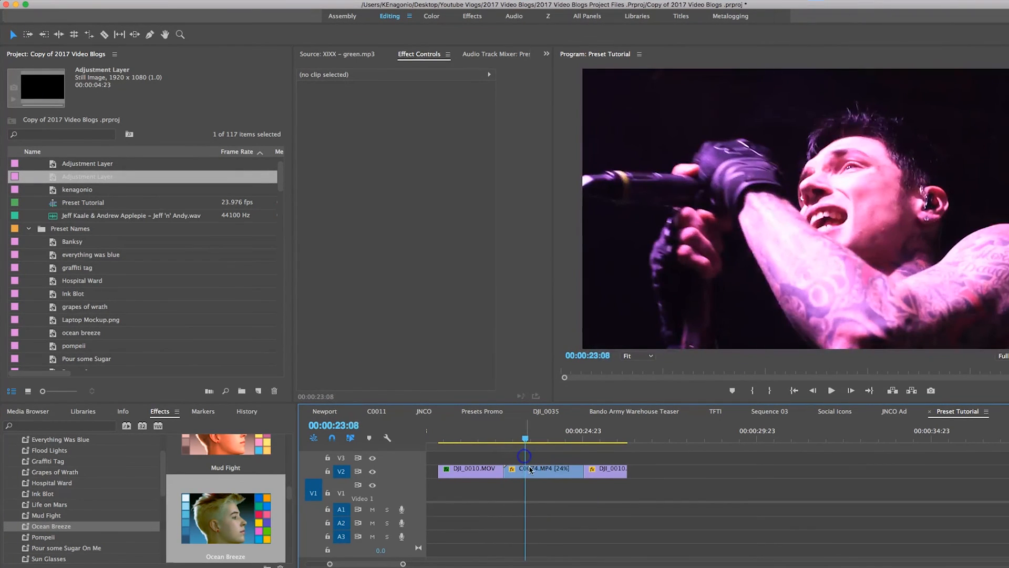
pyautogui.click(531, 467)
pyautogui.click(489, 437)
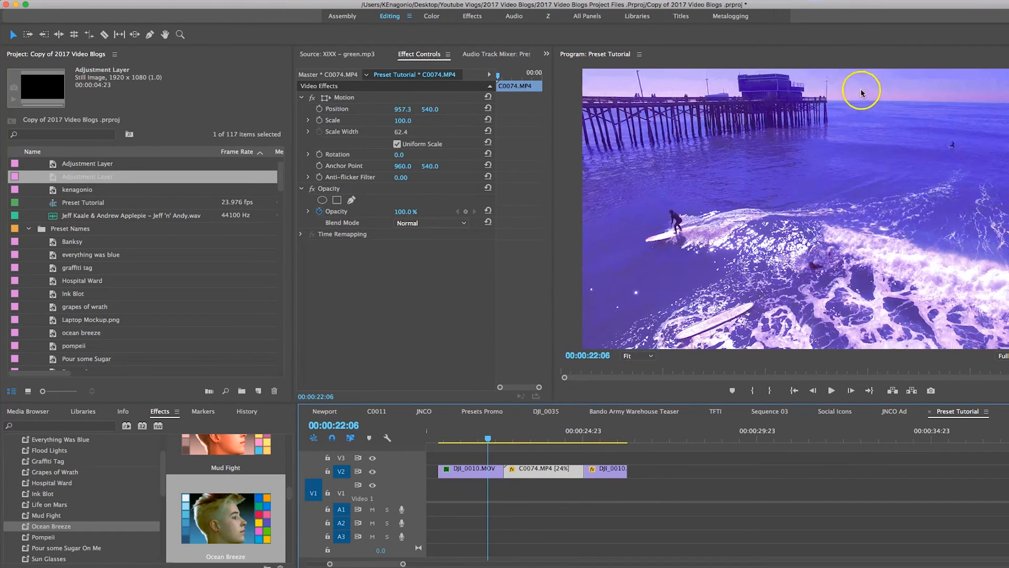
pyautogui.moveTo(488, 436); pyautogui.dragTo(617, 444)
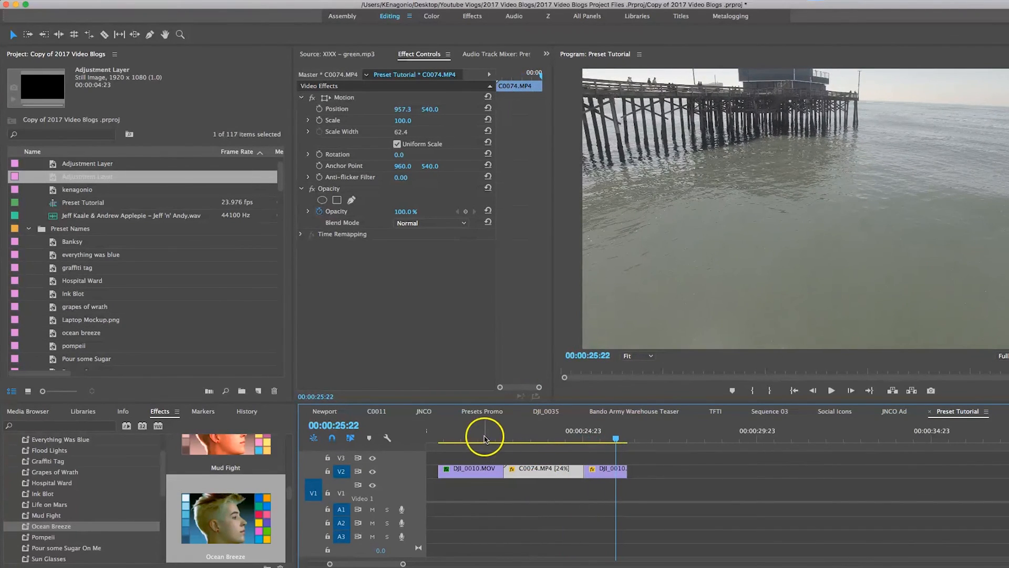
# Try copying the first DJI_0010.MOV piece's Lumetri Color effect onto the last piece, and undo the change.
pyautogui.click(469, 471)
pyautogui.moveTo(345, 245); pyautogui.dragTo(621, 472)
pyautogui.click(609, 471)
pyautogui.click(660, 461)
pyautogui.click(610, 469)
pyautogui.press('super+z')
# With the playhead at 00:00:25:13, browse the Cinematic folder of the Lumetri Presets and preview its Cinespace looks.
pyautogui.click(603, 438)
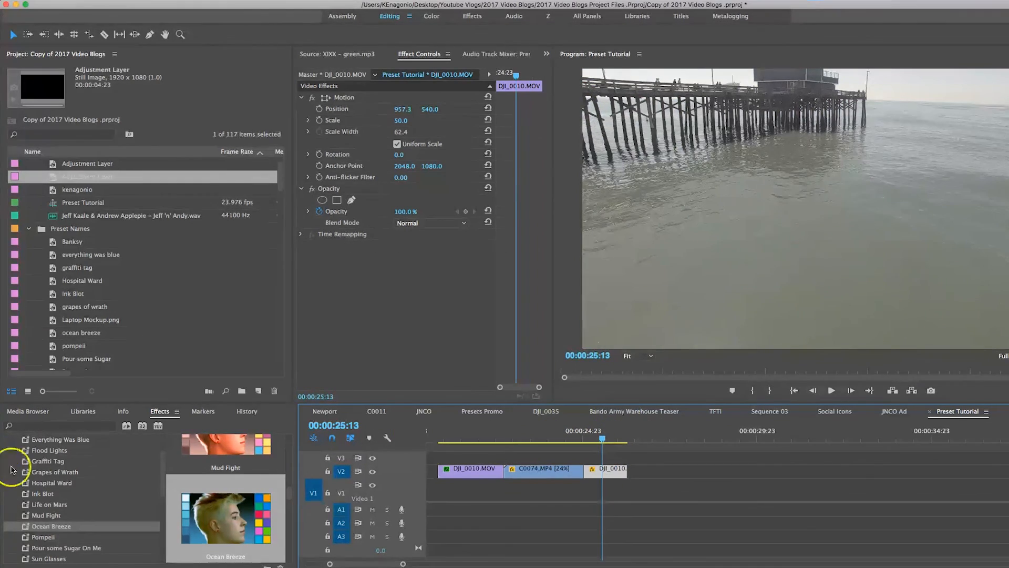
pyautogui.scroll(4, 31, 476)
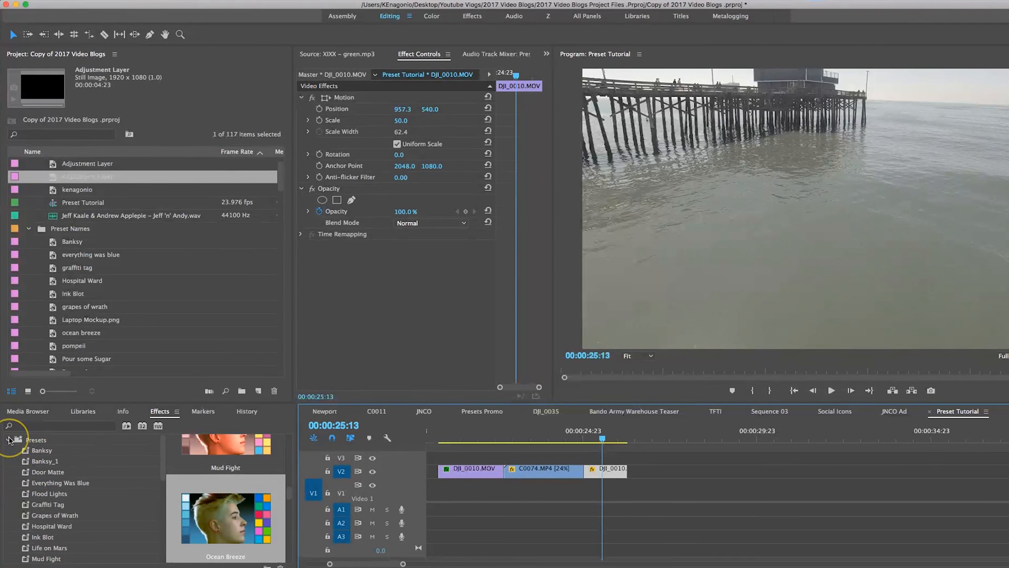
pyautogui.scroll(-10, 79, 463)
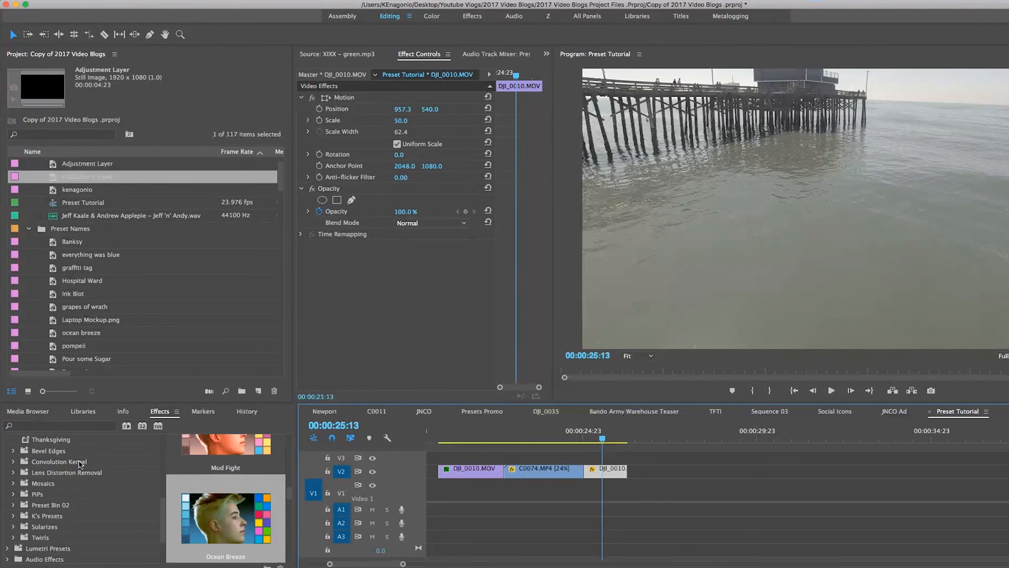
pyautogui.scroll(-5, 79, 463)
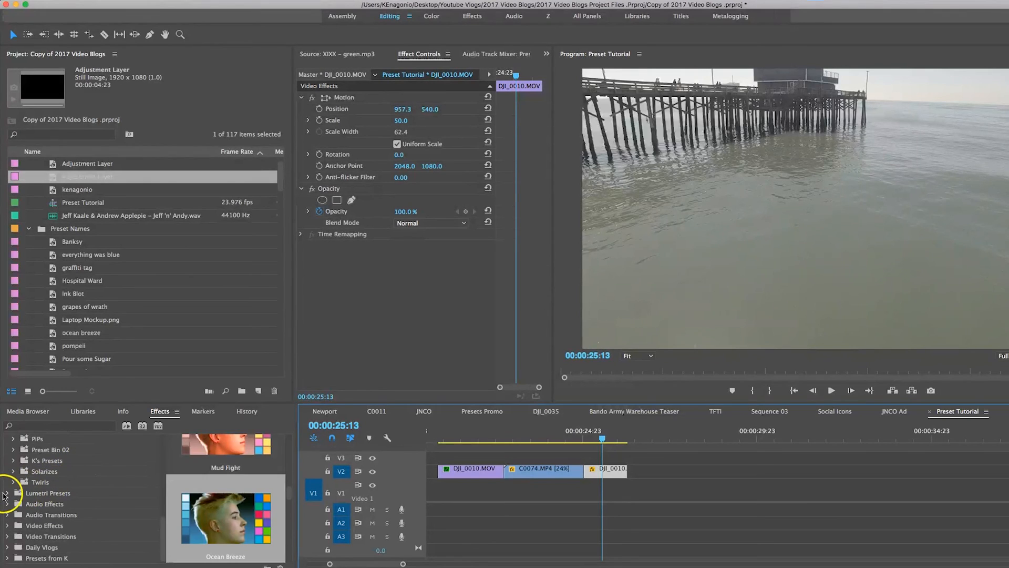
pyautogui.click(5, 494)
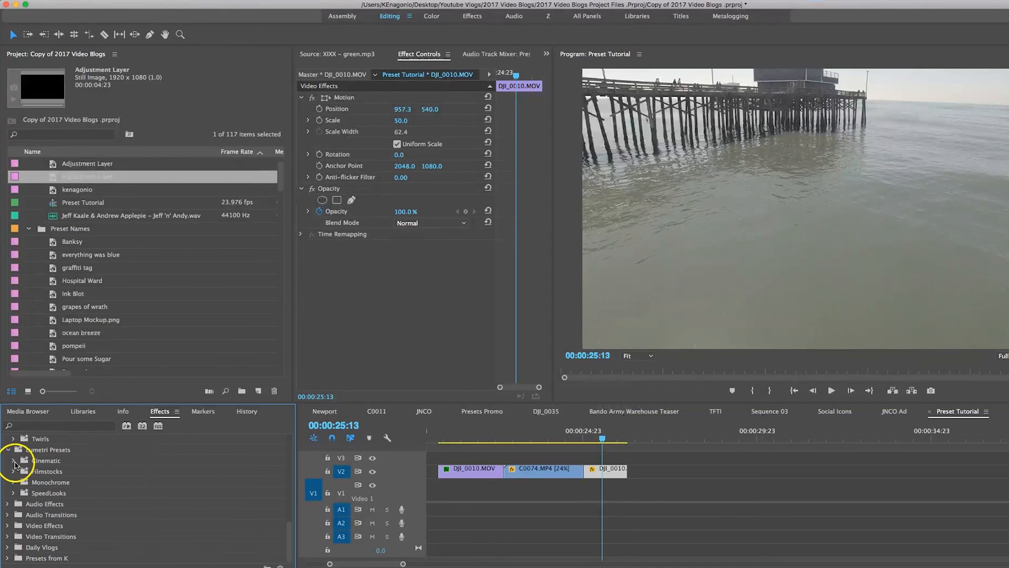
pyautogui.click(15, 461)
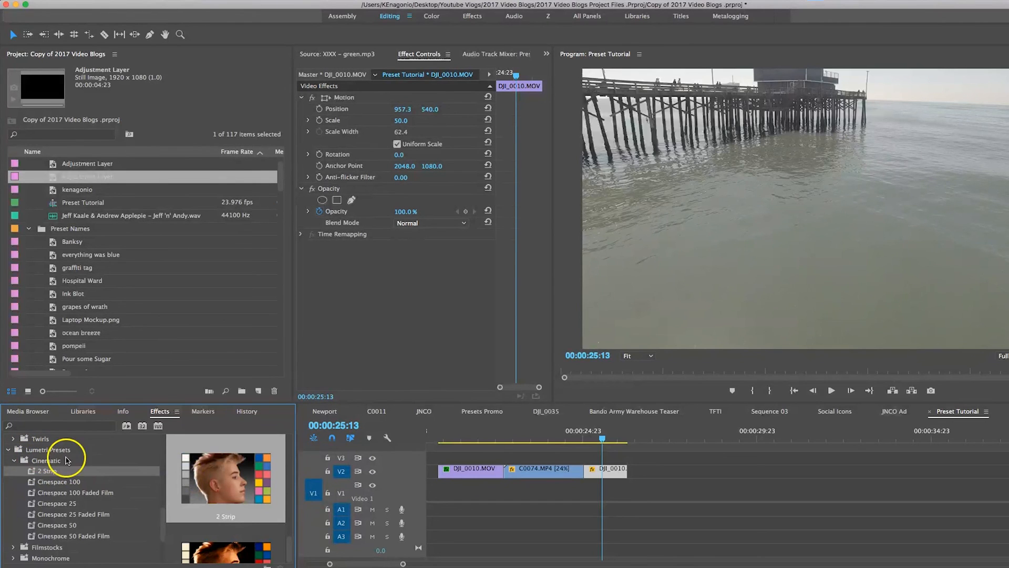
pyautogui.scroll(2, 65, 463)
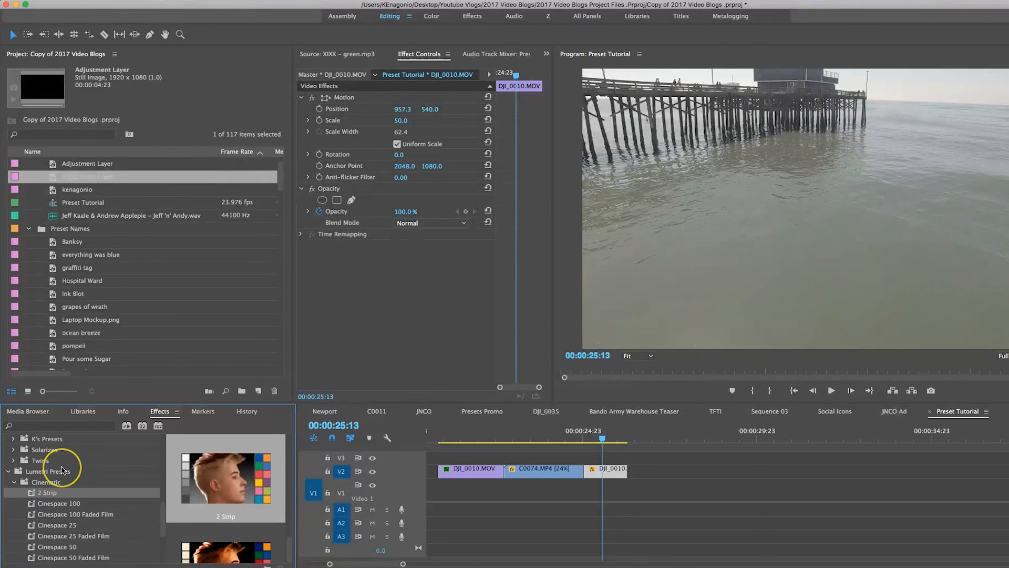
pyautogui.scroll(-4, 62, 469)
pyautogui.click(58, 481)
pyautogui.scroll(-2, 58, 481)
pyautogui.click(58, 482)
# Browse the Monochrome and Filmstocks folders of the Lumetri Presets and preview their looks, including Fuji F125 Kodak 2393.
pyautogui.click(13, 515)
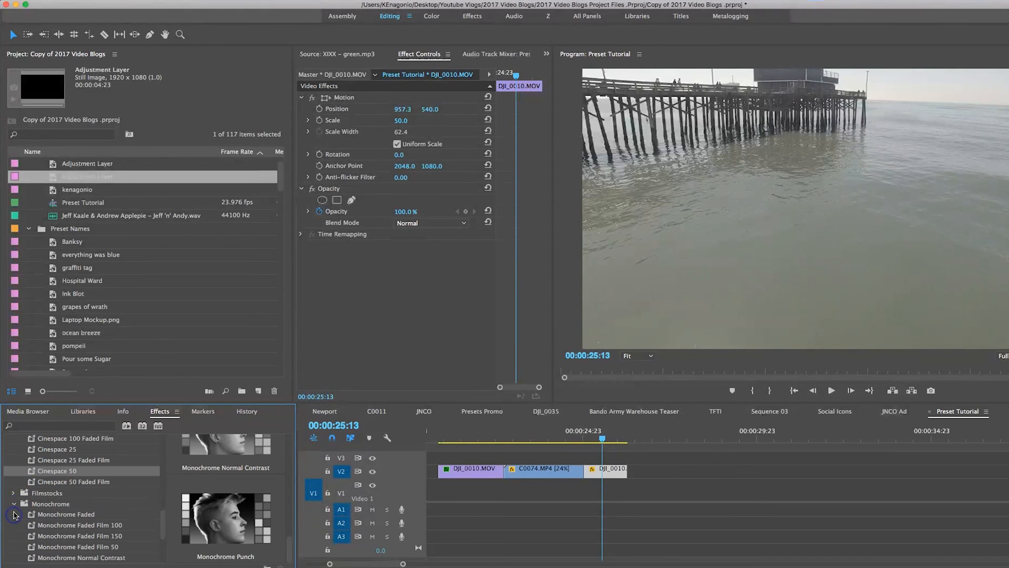
pyautogui.scroll(-2, 15, 505)
pyautogui.click(31, 503)
pyautogui.click(12, 483)
pyautogui.click(52, 493)
pyautogui.click(58, 514)
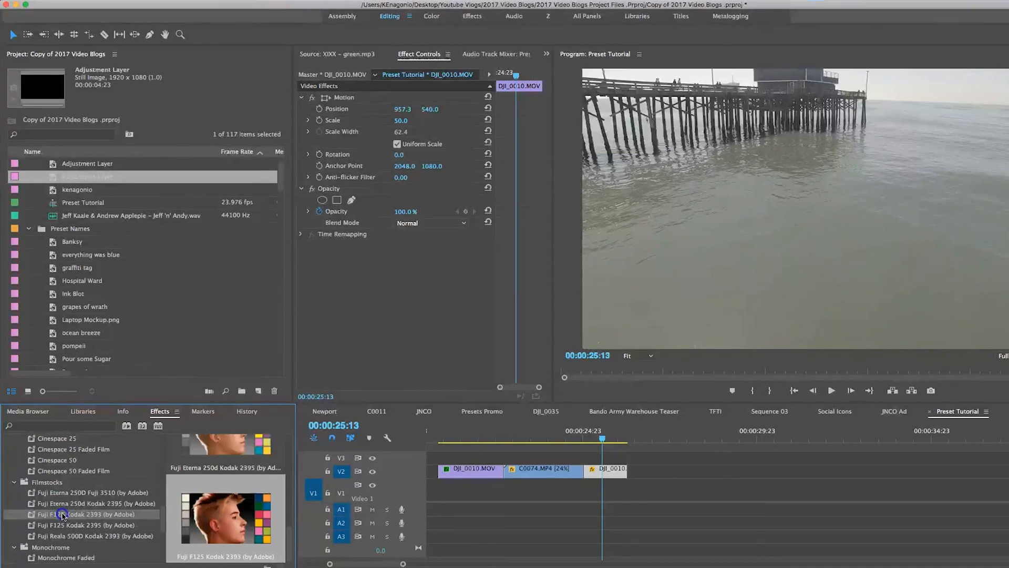
pyautogui.scroll(-2, 60, 514)
pyautogui.scroll(-5, 232, 498)
# Apply the Fuji Reala 500D Kodak 2393 preset to the DJI_0010.MOV piece after C0074.MP4 and expand its Basic Correction settings.
pyautogui.click(230, 497)
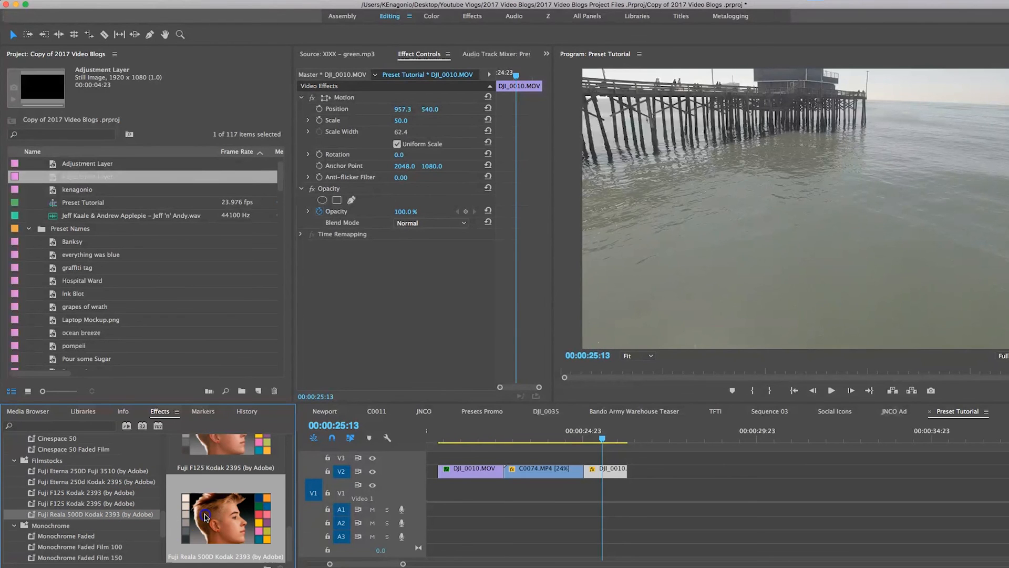
pyautogui.moveTo(578, 481); pyautogui.dragTo(597, 471)
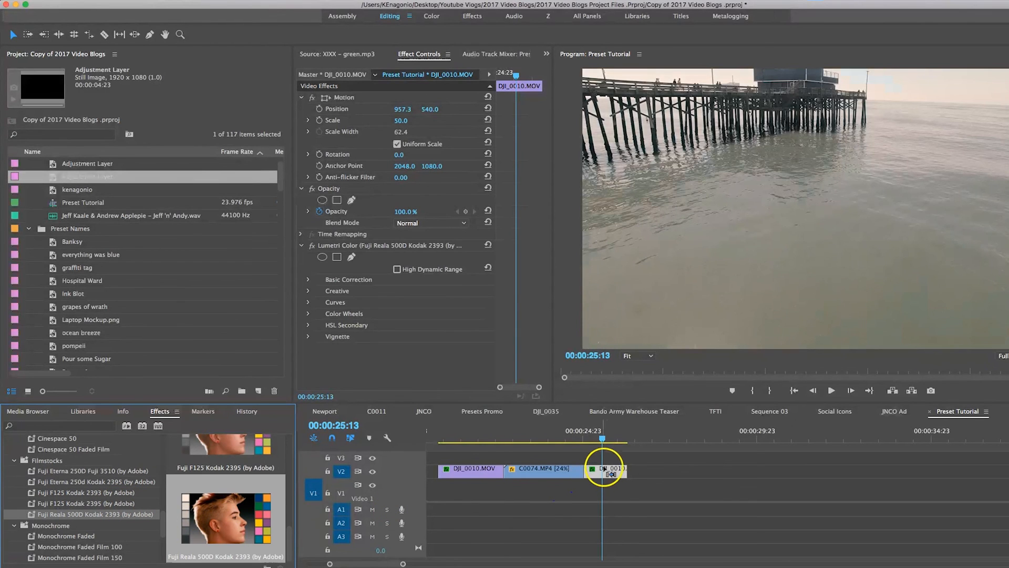
pyautogui.click(309, 280)
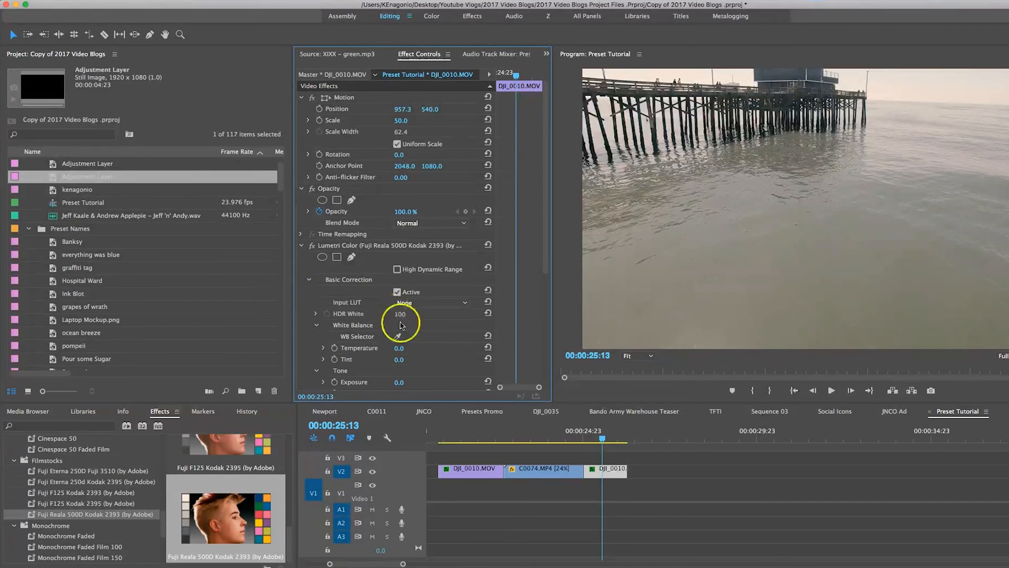
# Set the Fuji Reala 500D Kodak 2393 effect's Blacks to -71 and Contrast to 43 in its Basic Correction Tone settings.
pyautogui.scroll(-5, 400, 325)
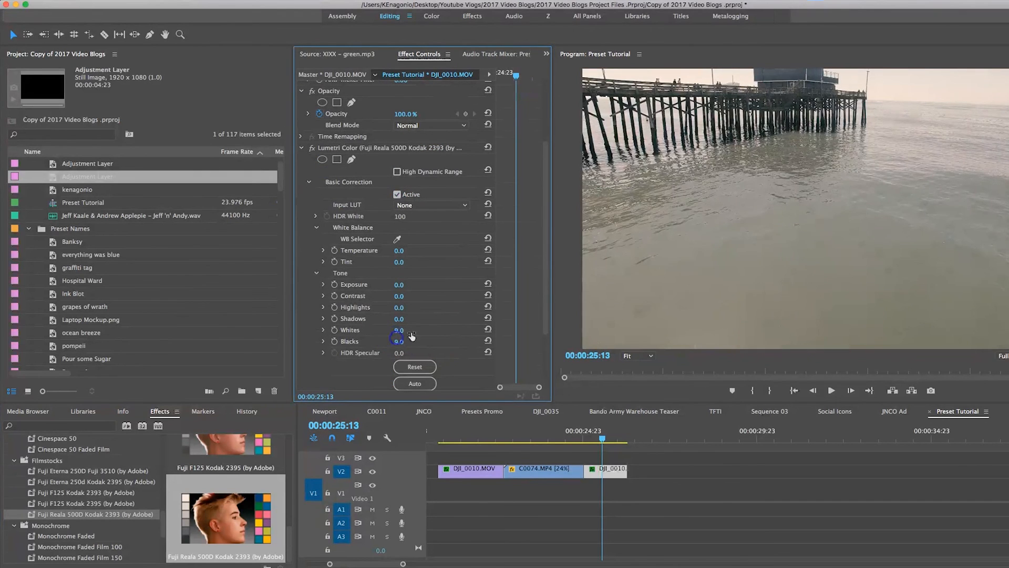
pyautogui.moveTo(407, 339); pyautogui.dragTo(368, 340)
pyautogui.click(366, 309)
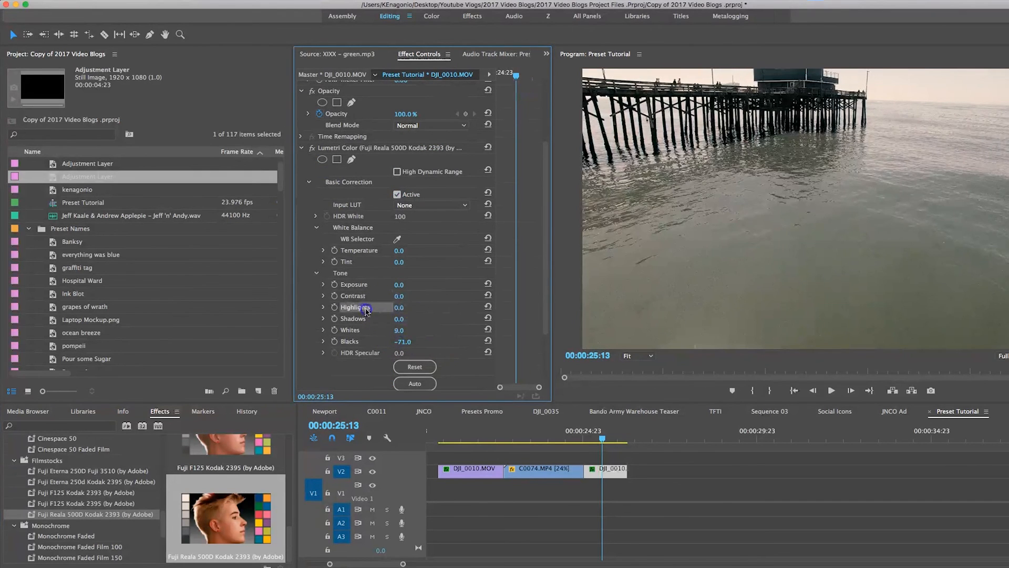
pyautogui.click(403, 285)
pyautogui.moveTo(399, 296); pyautogui.dragTo(465, 298)
pyautogui.scroll(2, 518, 253)
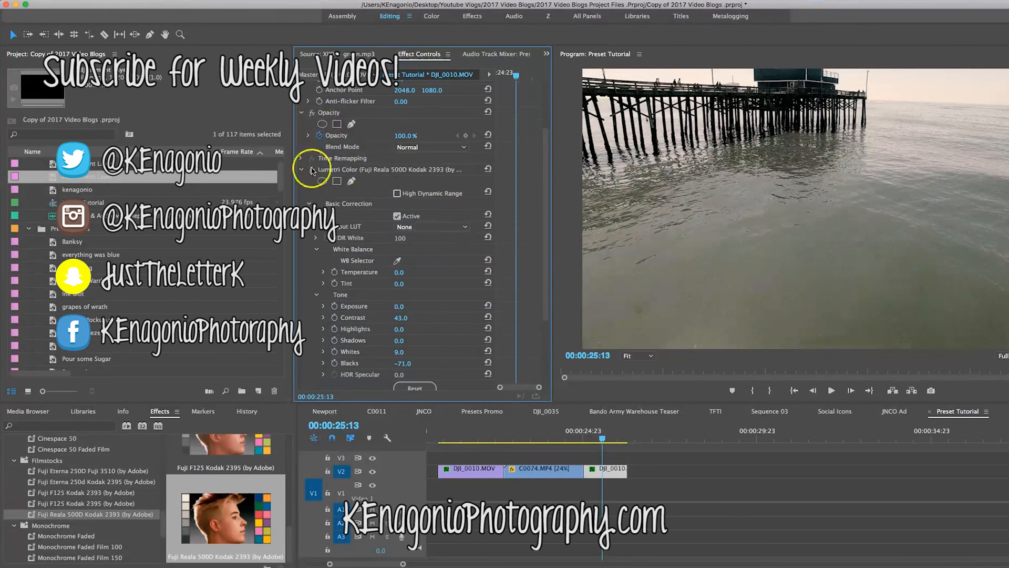
# With the playhead at 00:00:25:08, remove the Fuji Reala 500D Kodak 2393 Lumetri Color effect from the last DJI_0010.MOV piece.
pyautogui.moveTo(607, 434); pyautogui.dragTo(596, 434)
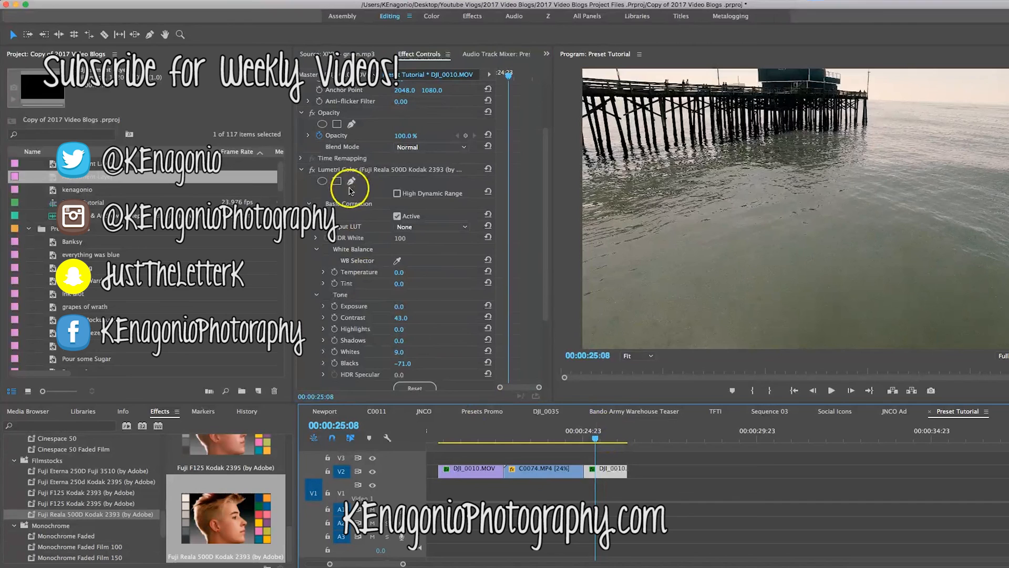
pyautogui.click(357, 170)
pyautogui.press('Delete')
pyautogui.scroll(-5, 105, 484)
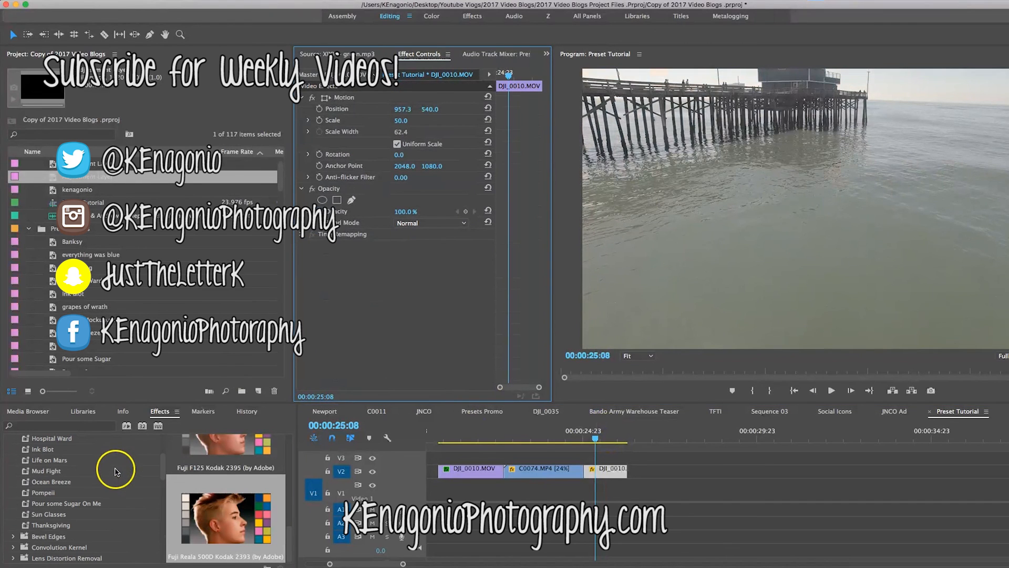
# Copy the Ocean Breeze Lumetri Color effect from the first DJI_0010.MOV piece onto the last piece, and delete the pasted effect.
pyautogui.click(478, 477)
pyautogui.click(375, 247)
pyautogui.press('super+c')
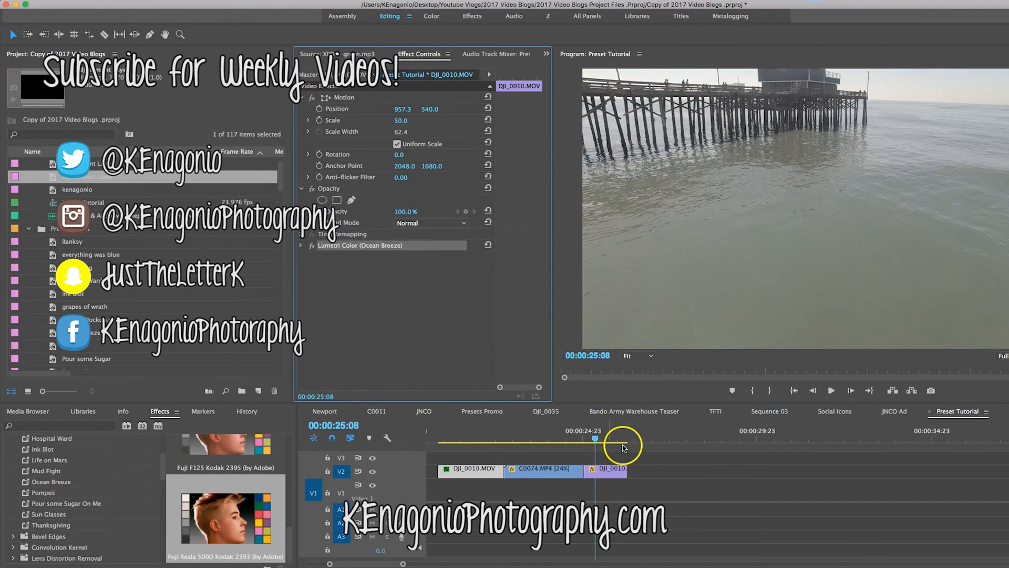
pyautogui.click(601, 474)
pyautogui.press('super+v')
pyautogui.click(357, 245)
pyautogui.press('Delete')
# Try the Hospital Ward preset on the last DJI_0010.MOV piece, and undo its application.
pyautogui.scroll(4, 44, 528)
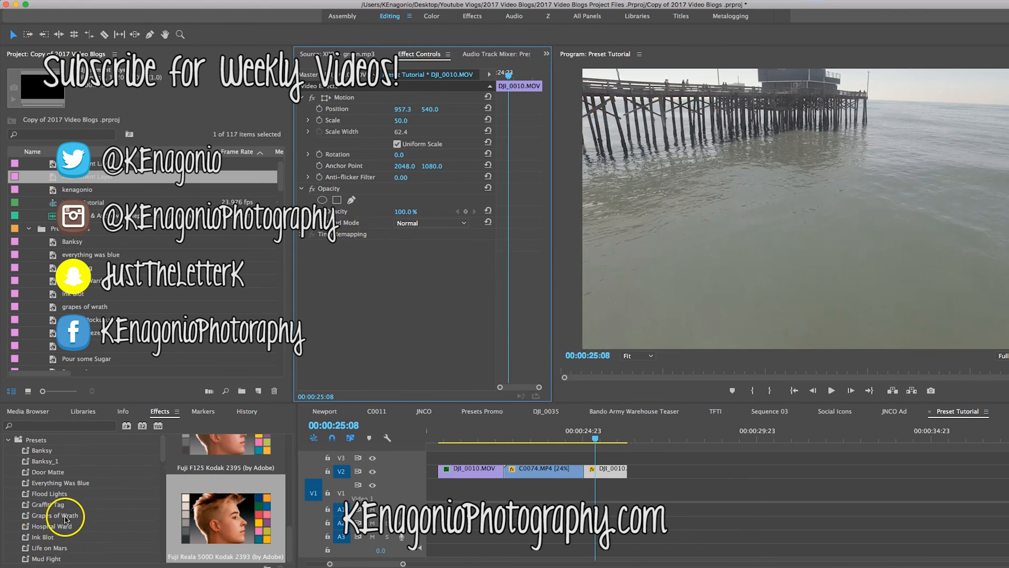
pyautogui.moveTo(53, 526); pyautogui.dragTo(605, 469)
pyautogui.press('super+z')
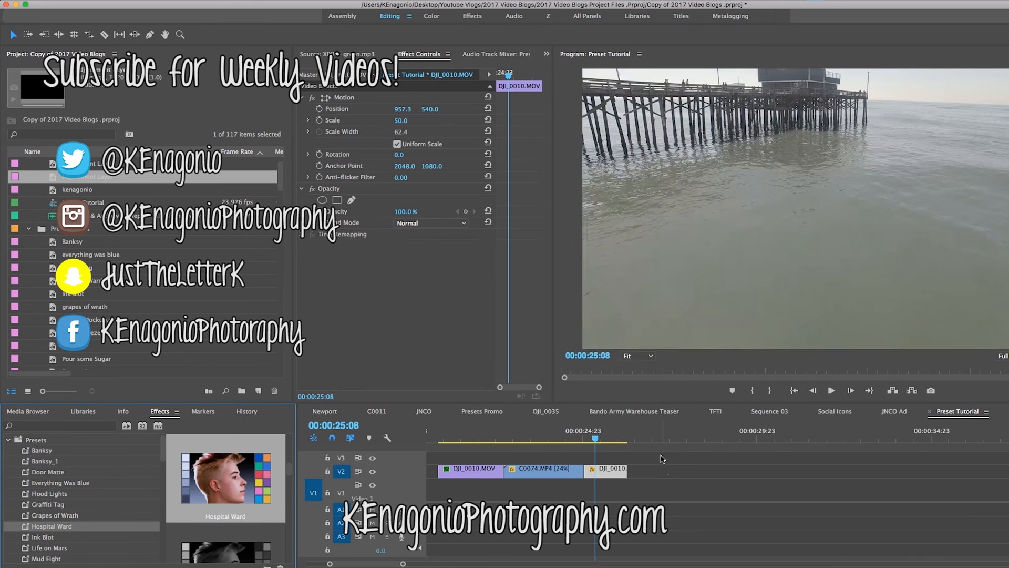